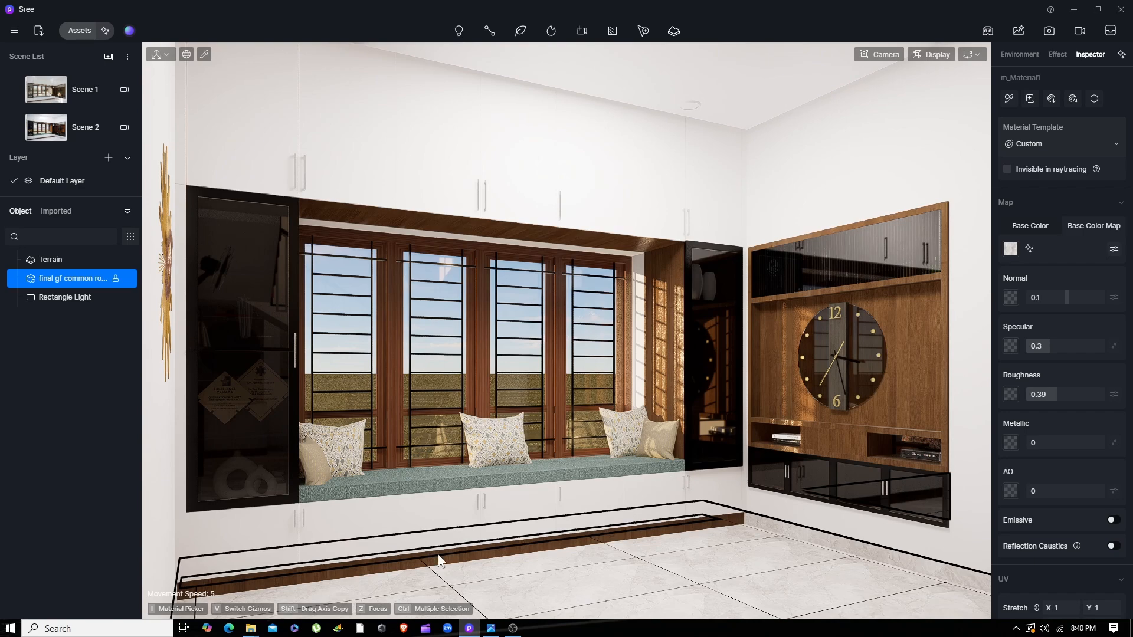
Check the reference render in the image viewer, return to D5 Render and save the current camera view as a new scene.
key("alt+Tab")
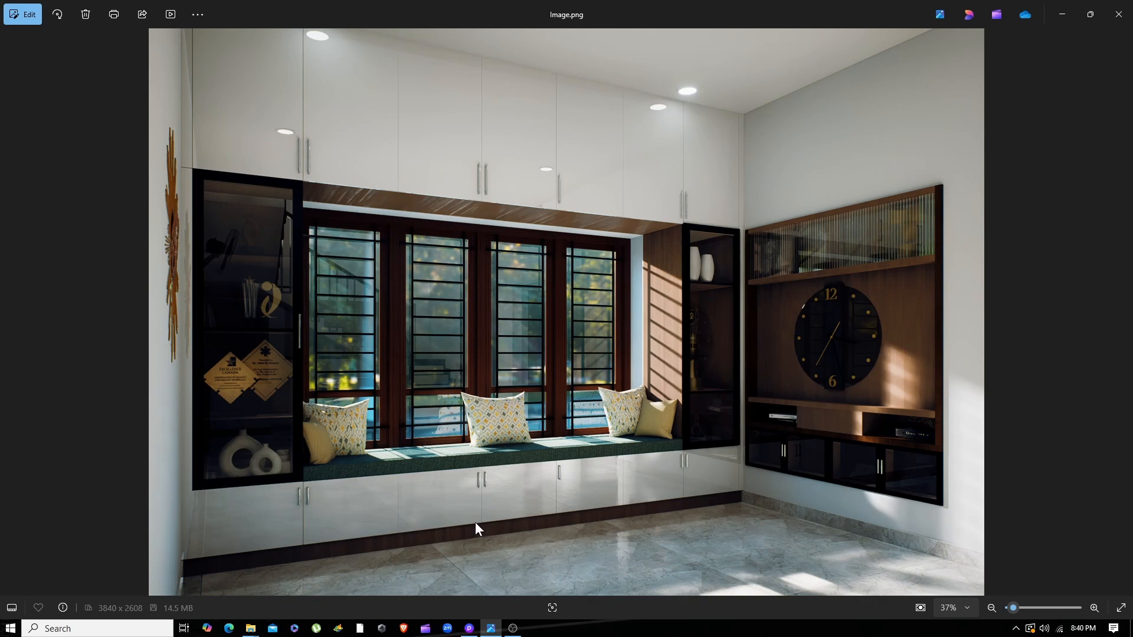
left_click(469, 629)
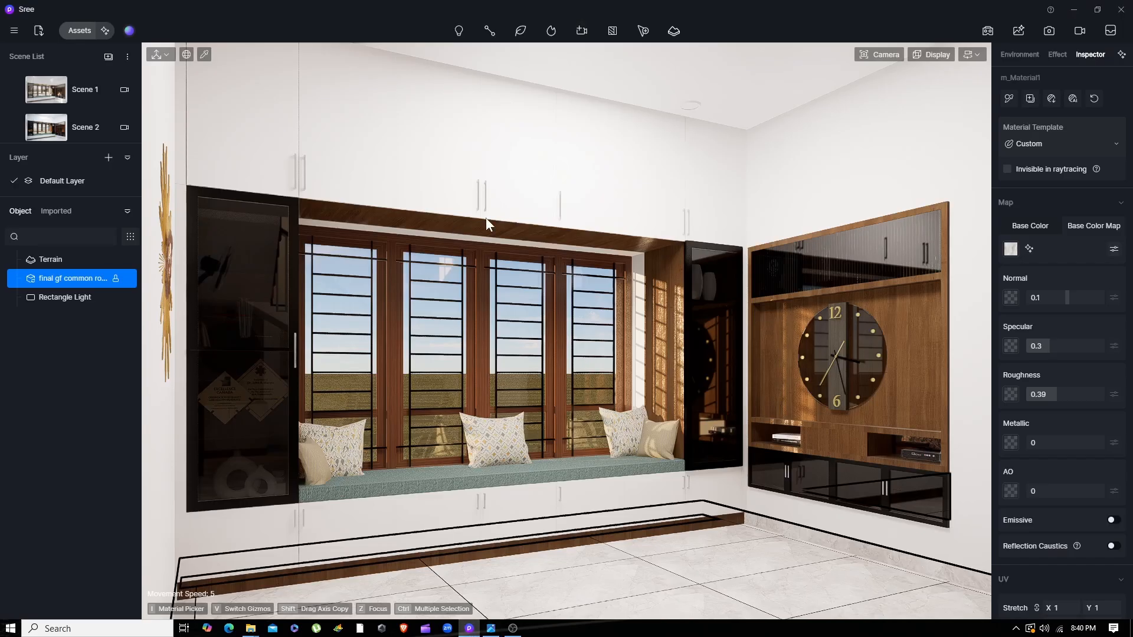
left_click(107, 56)
left_click(126, 137)
right_click_drag(480, 422, 202, 361)
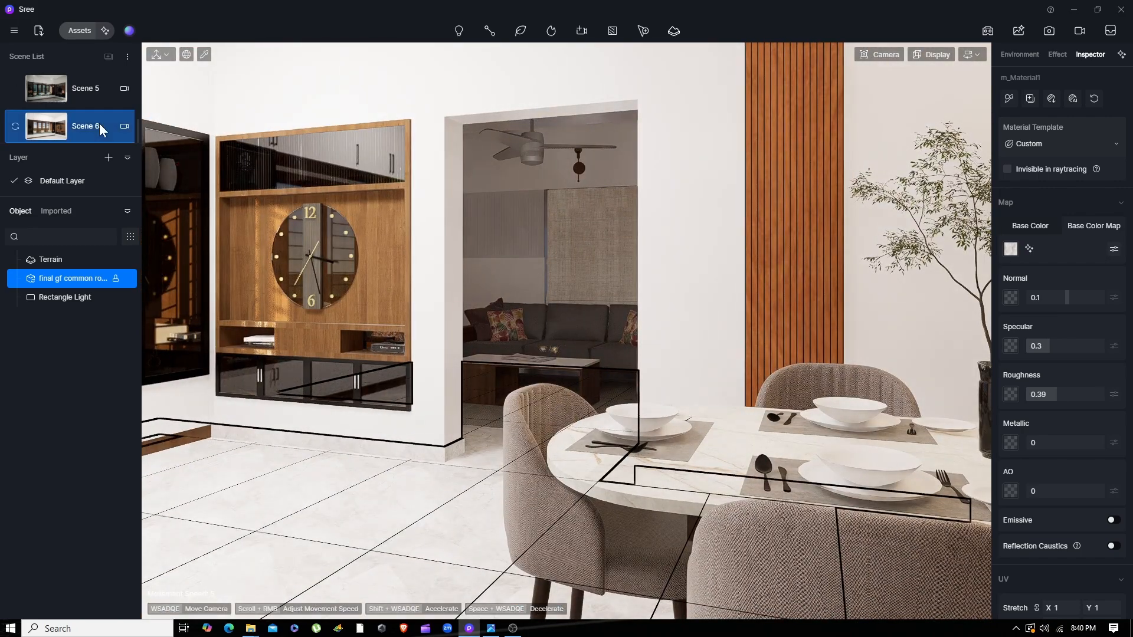
left_click(100, 125)
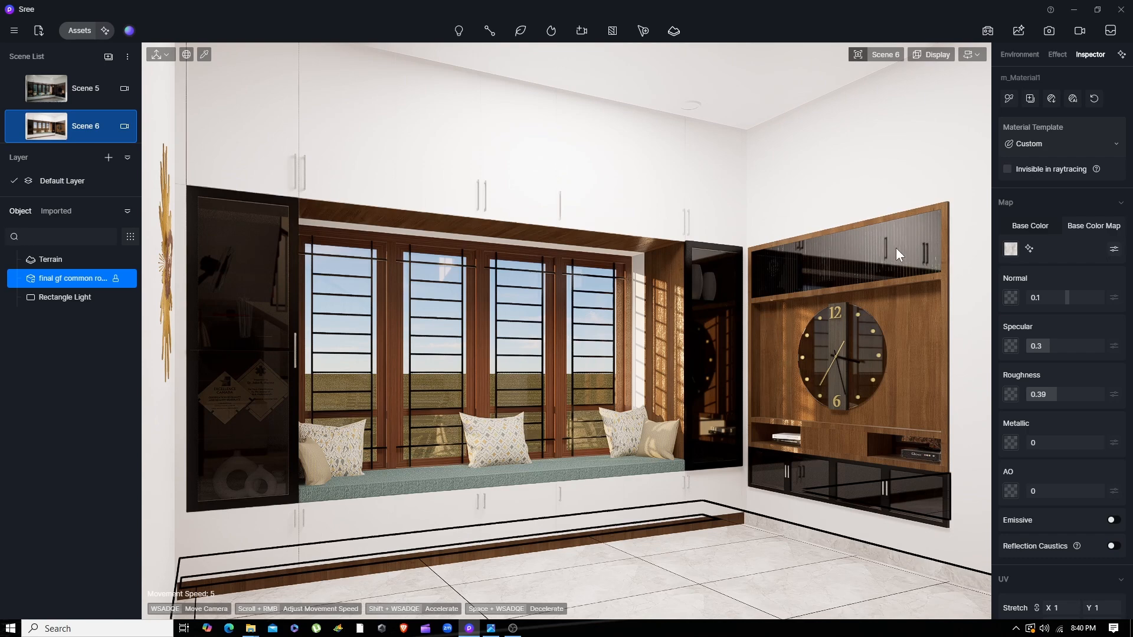
Apply the Normal Glass material from the Glass category to the dark cabinet doors.
left_click(76, 31)
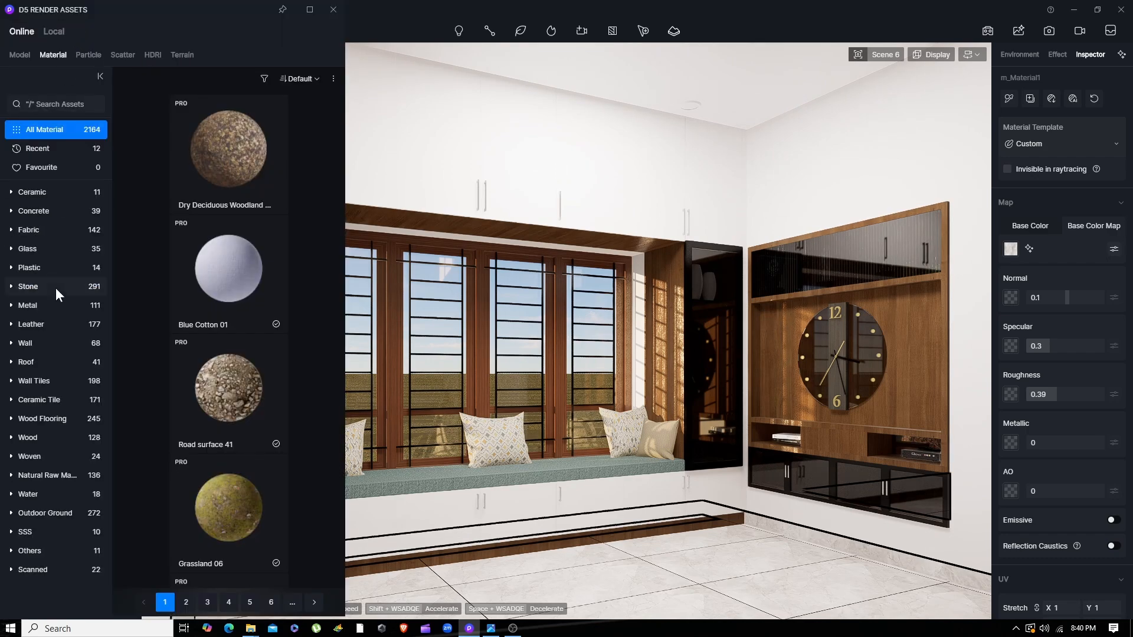
left_click(52, 257)
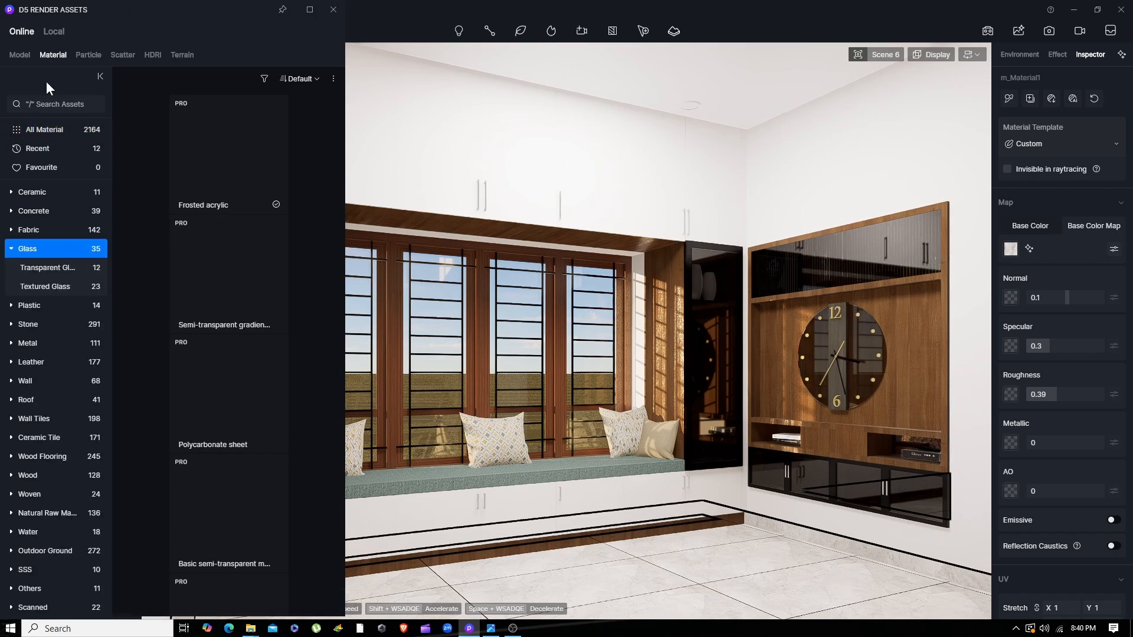
scroll(210, 262, "down", 15)
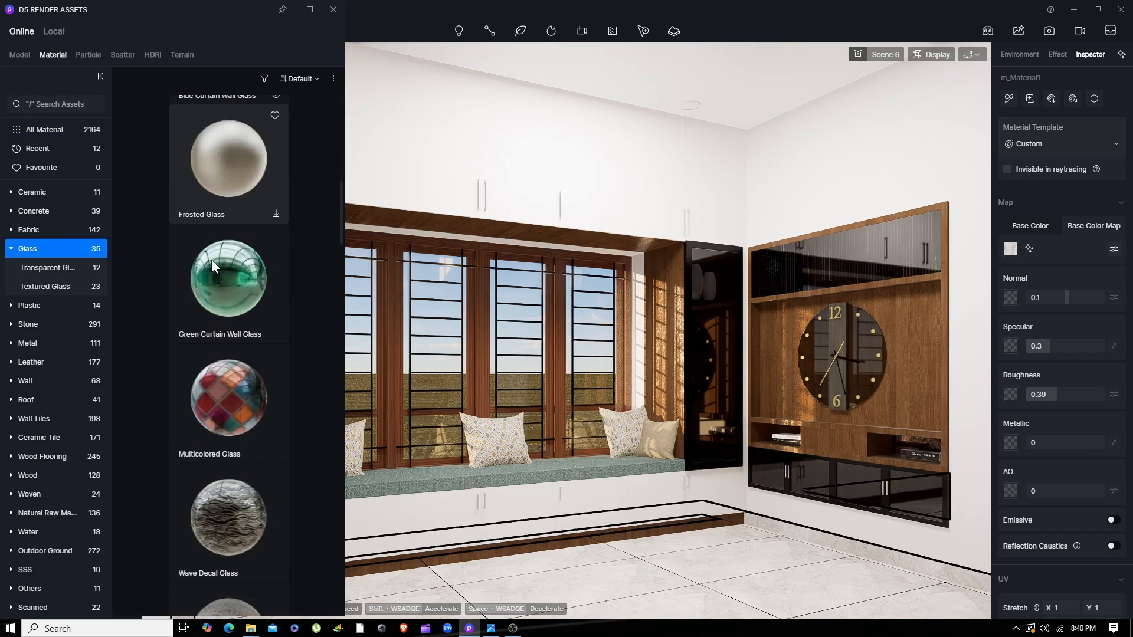
scroll(213, 270, "down", 5)
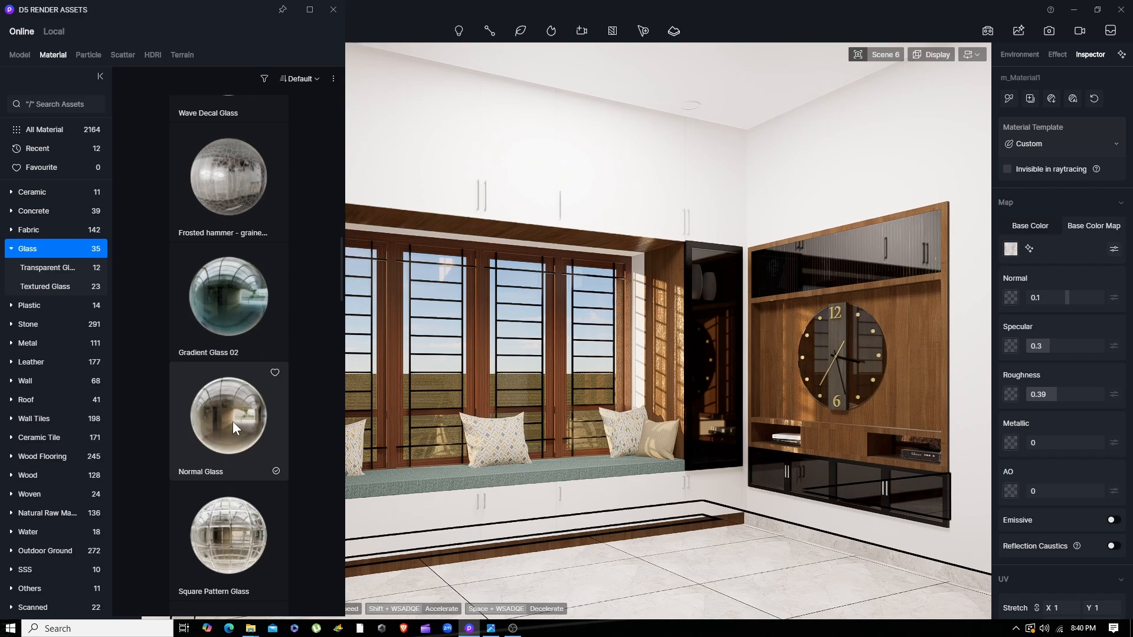
left_click_drag(402, 477, 643, 336)
right_click_drag(669, 326, 586, 384)
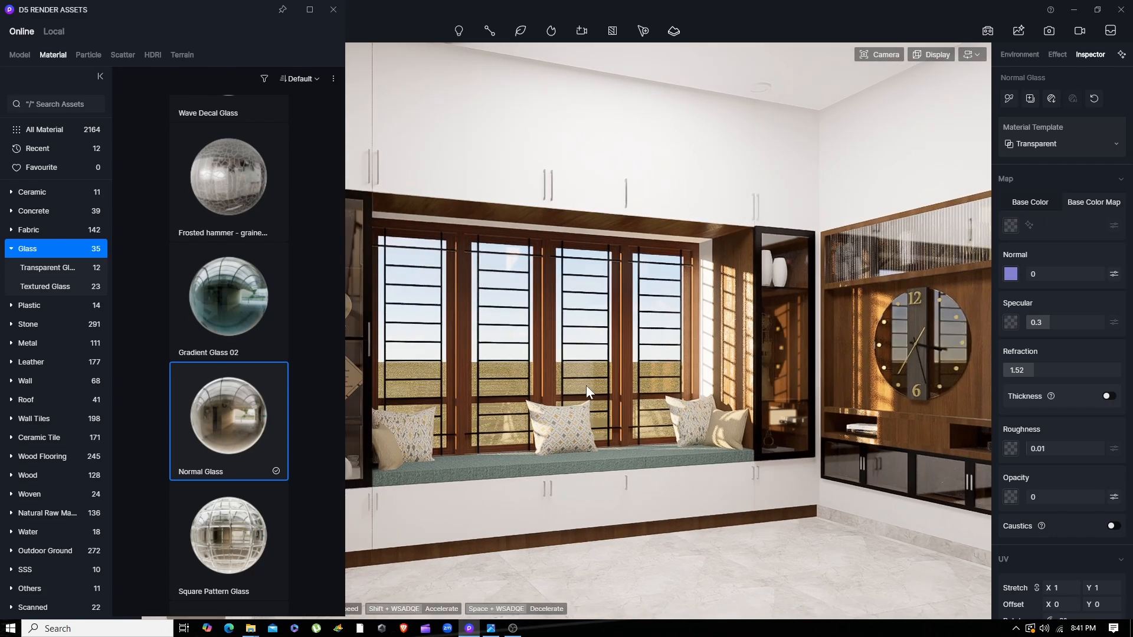
Set the glossy white cabinet material's roughness to 0 and its metallic value to 0.23.
left_click(656, 172)
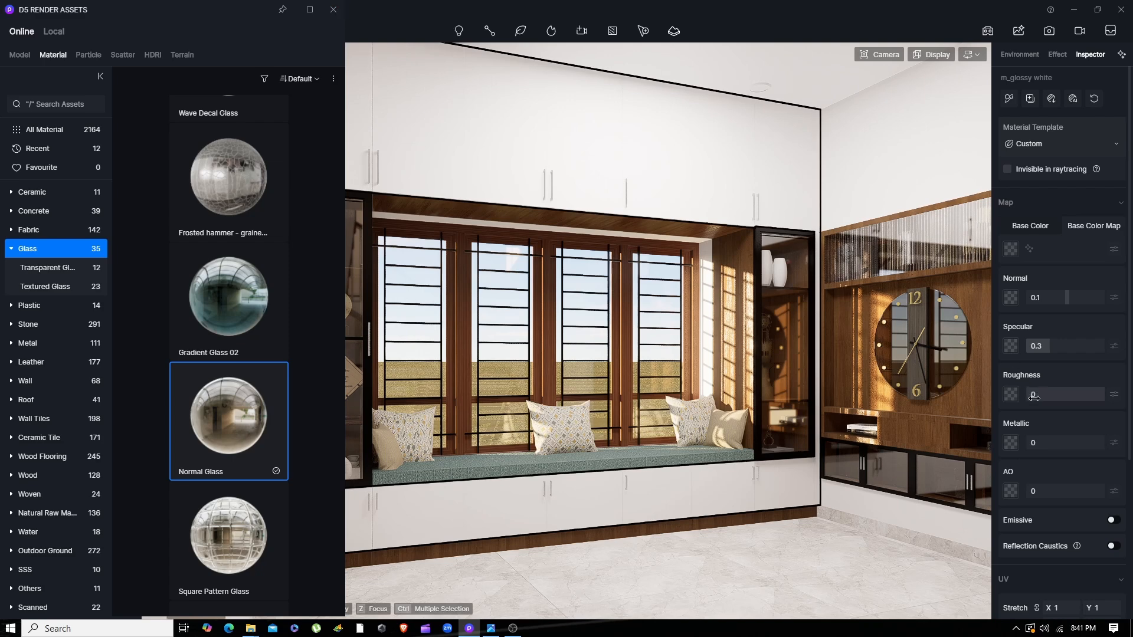
left_click_drag(1034, 394, 997, 404)
mouse_move(1033, 441)
left_mouse_down()
mouse_move(1095, 454)
mouse_move(1050, 443)
left_mouse_up()
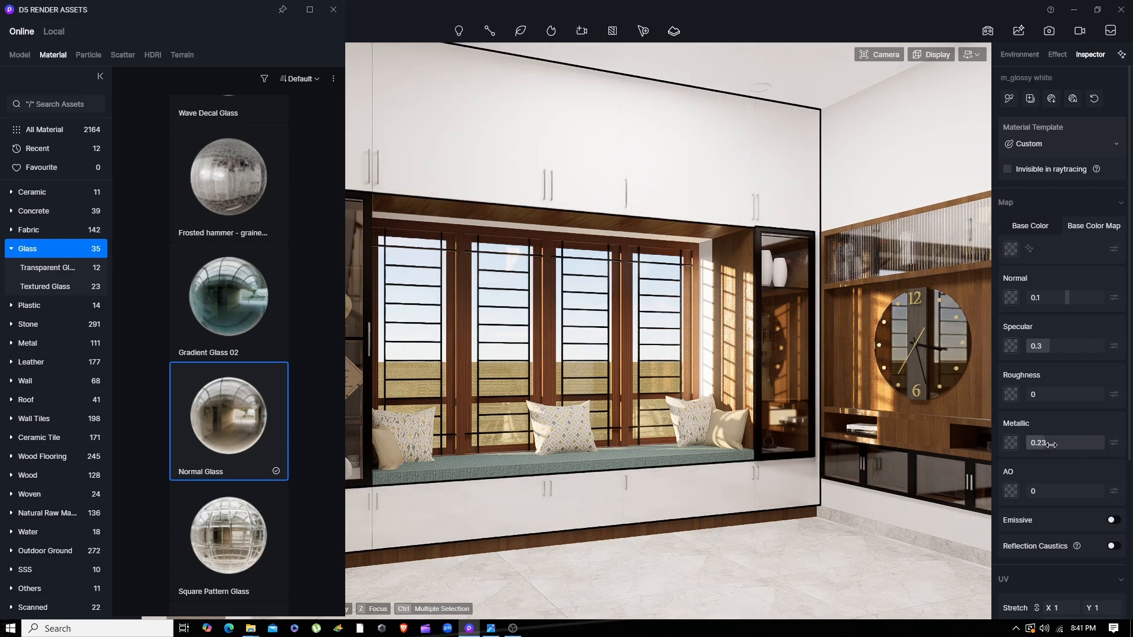
key("Escape")
key("w")
scroll(643, 129, "up", 3)
middle_click_drag(643, 129, 714, 354)
mouse_move(460, 31)
left_click(498, 93)
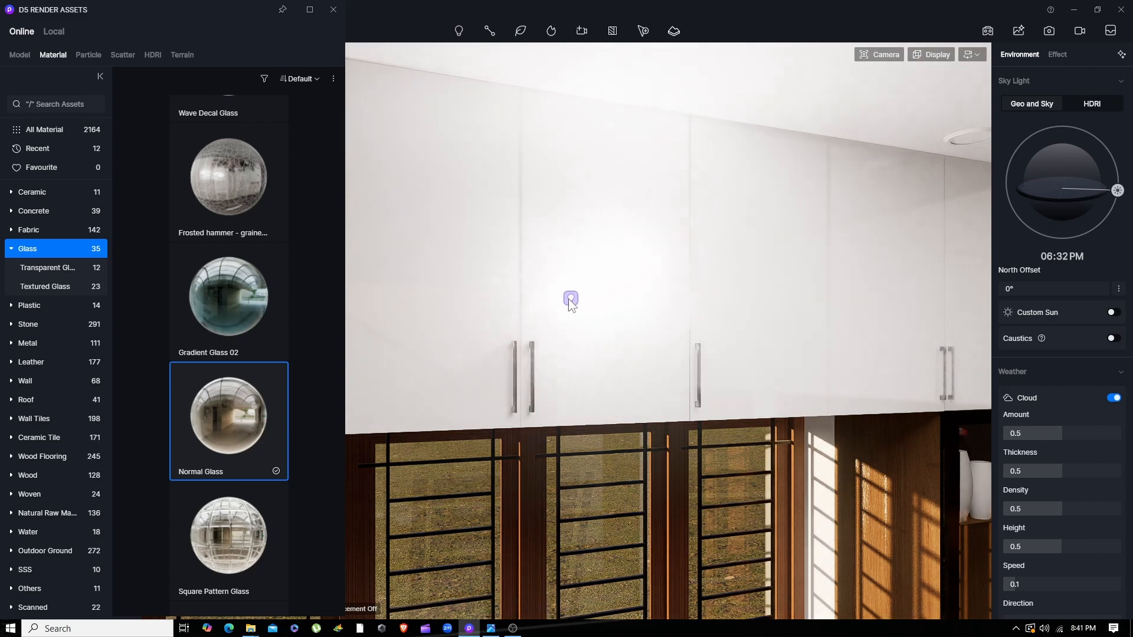
scroll(688, 287, "down", 4)
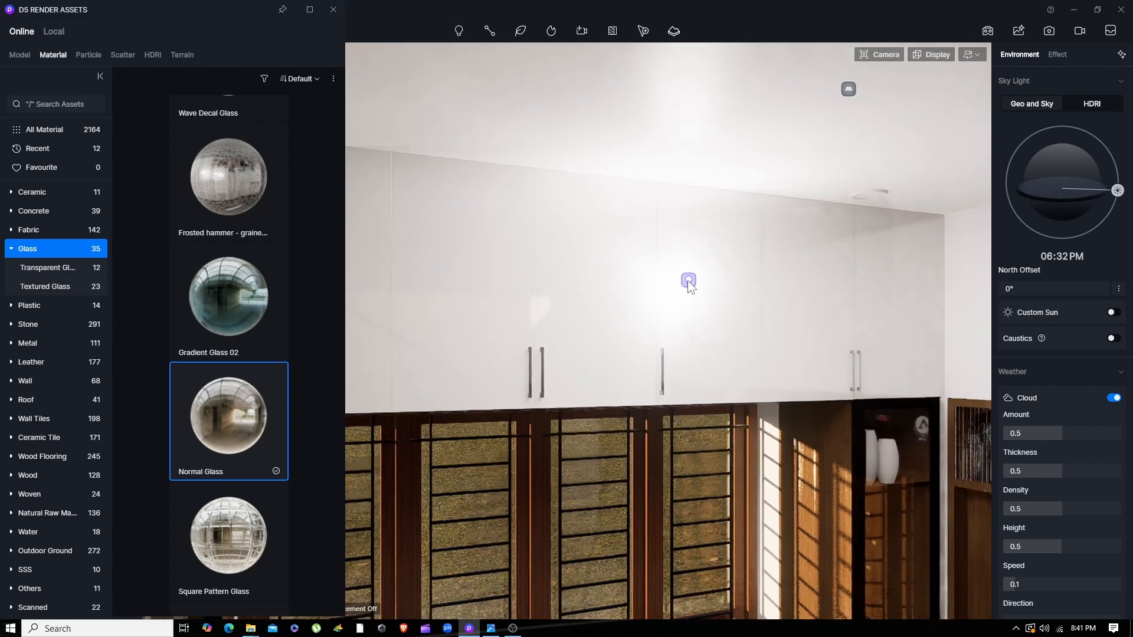
key("Escape")
Turn on emission for the ceiling downlight material and close the asset library.
middle_click_drag(689, 282, 693, 204)
middle_click_drag(866, 121, 743, 206)
left_click(742, 225)
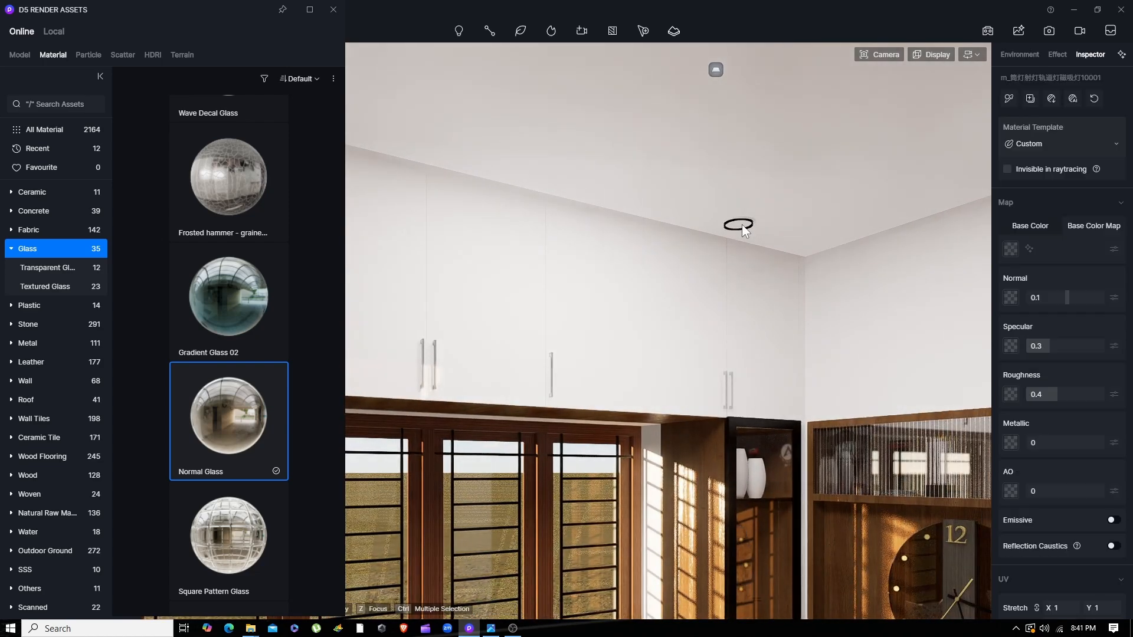
left_click(1111, 520)
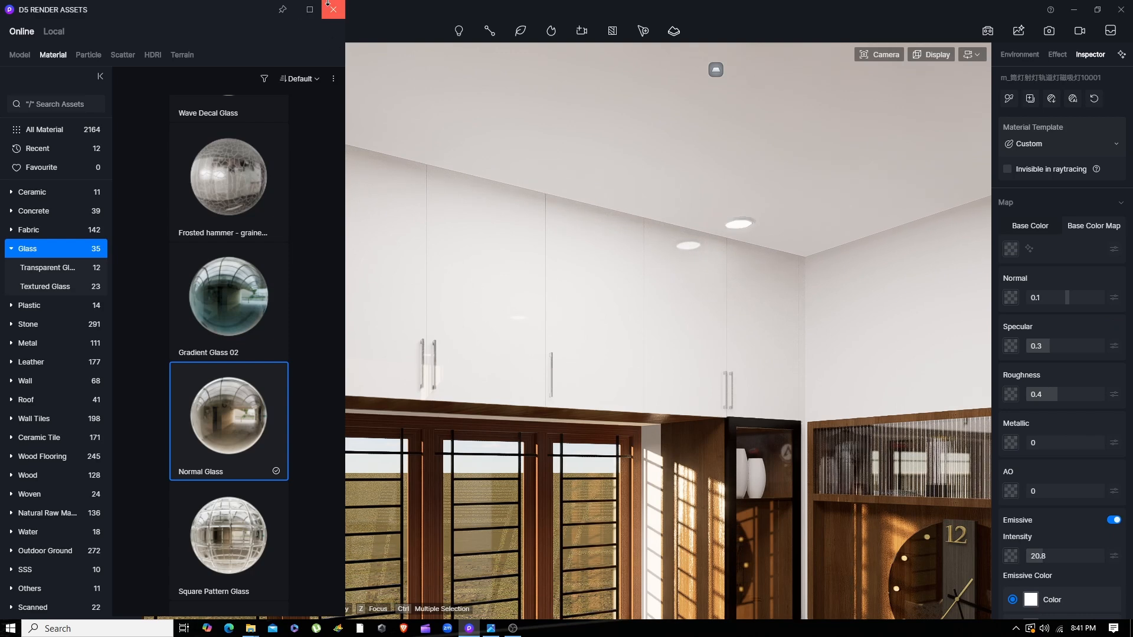
left_click(333, 10)
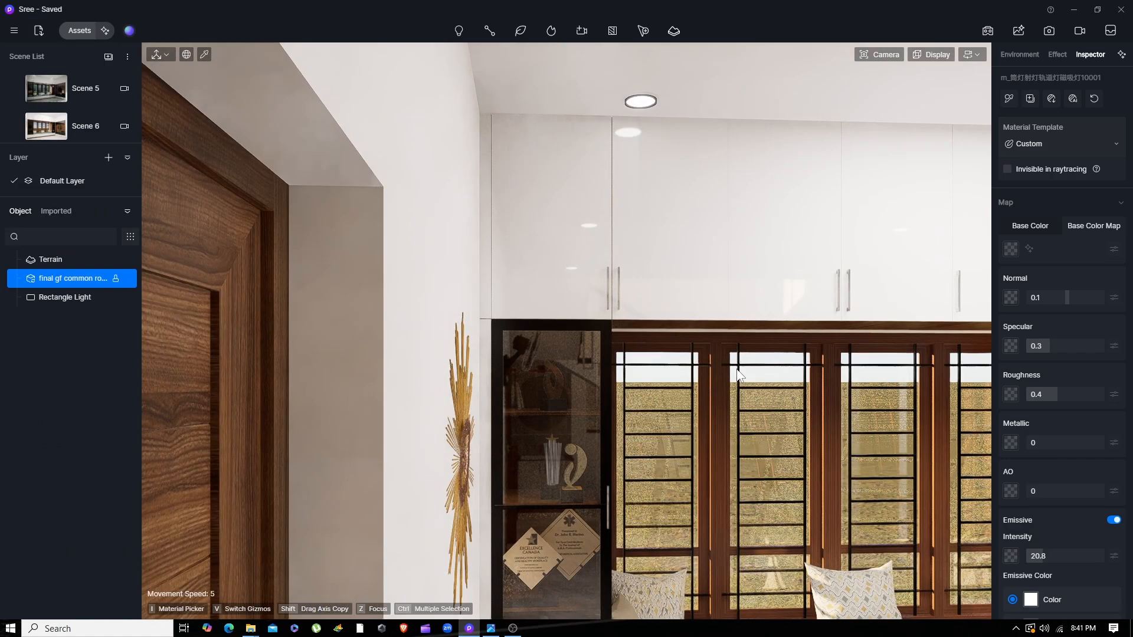
Apply Mirror Stainless Steel from the Polished Metal materials to the upper cabinet handles and close the asset library.
right_click_drag(519, 330, 723, 287)
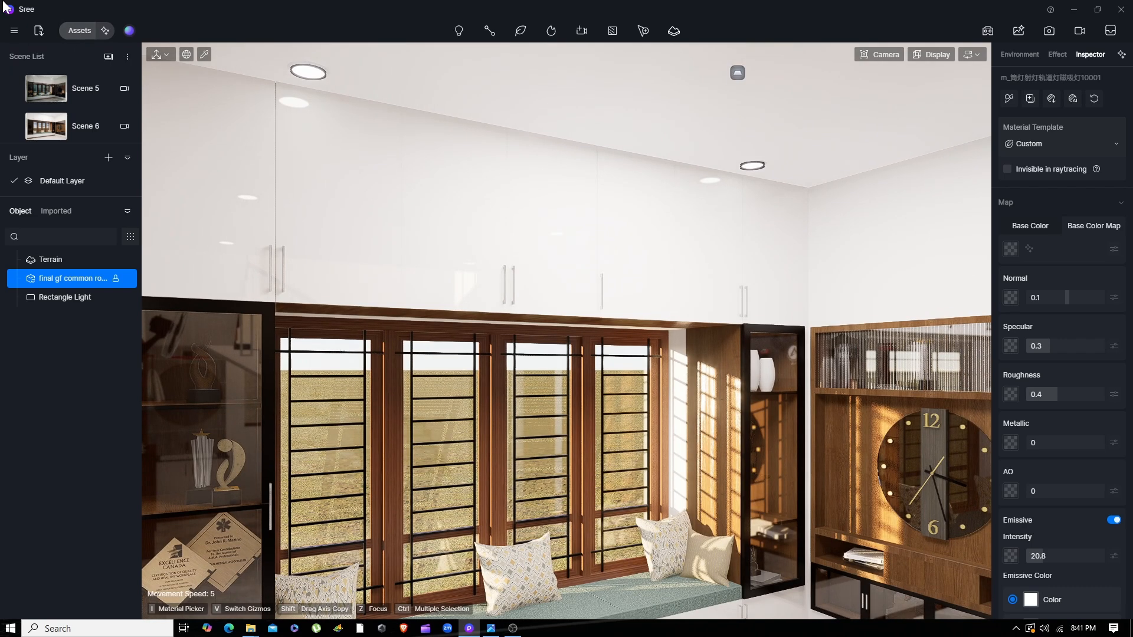
left_click(284, 263)
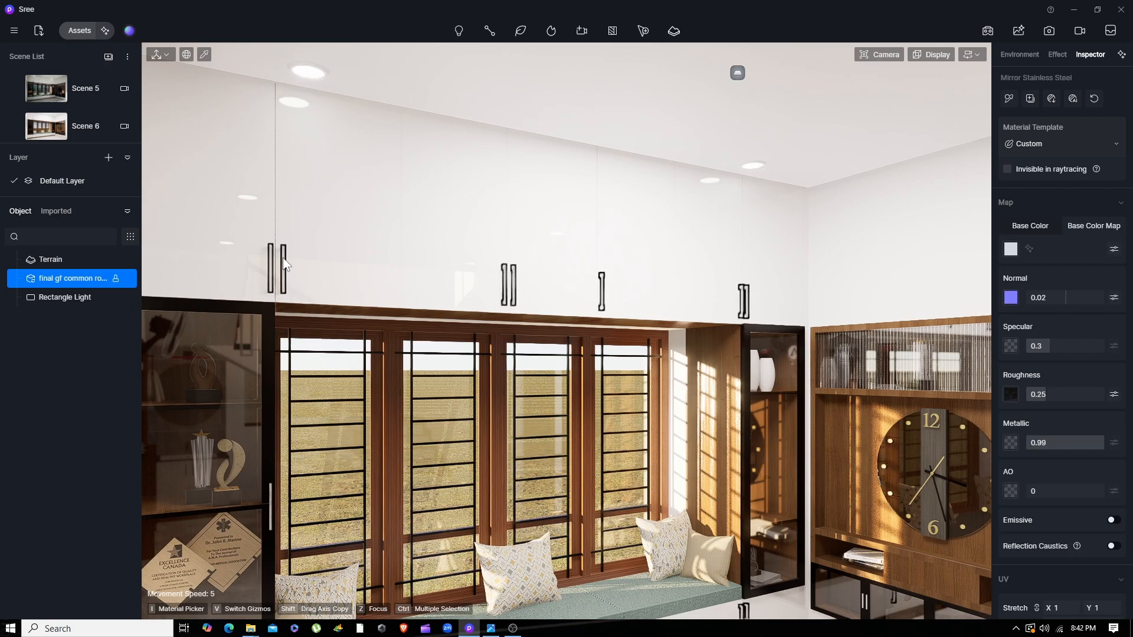
left_click(80, 30)
left_click(36, 344)
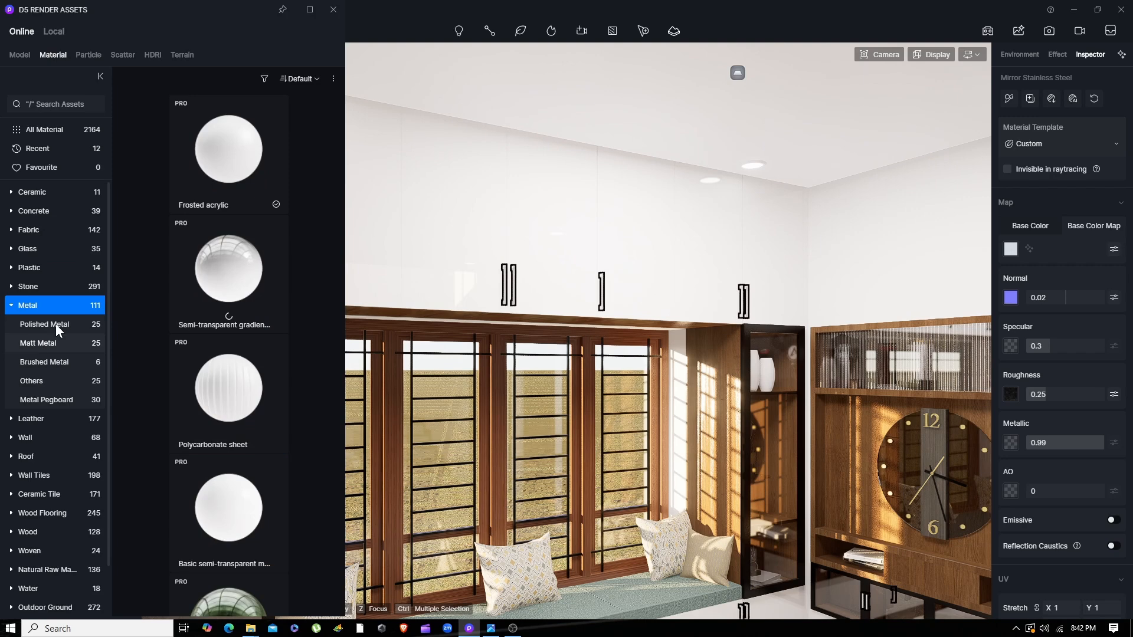
left_click(56, 325)
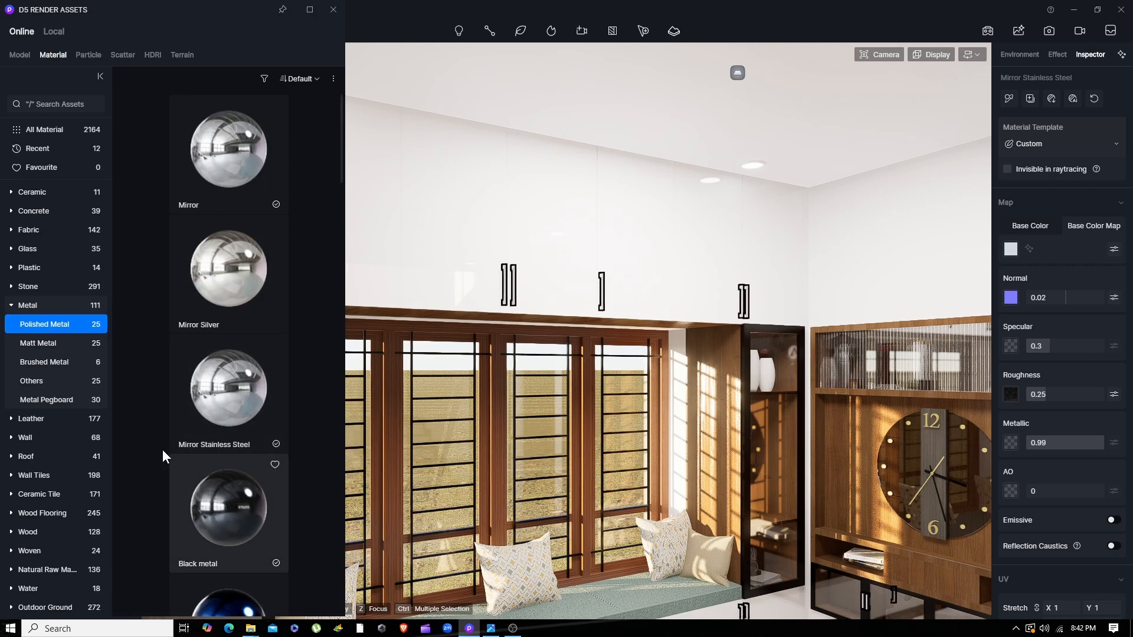
left_click_drag(240, 407, 643, 313)
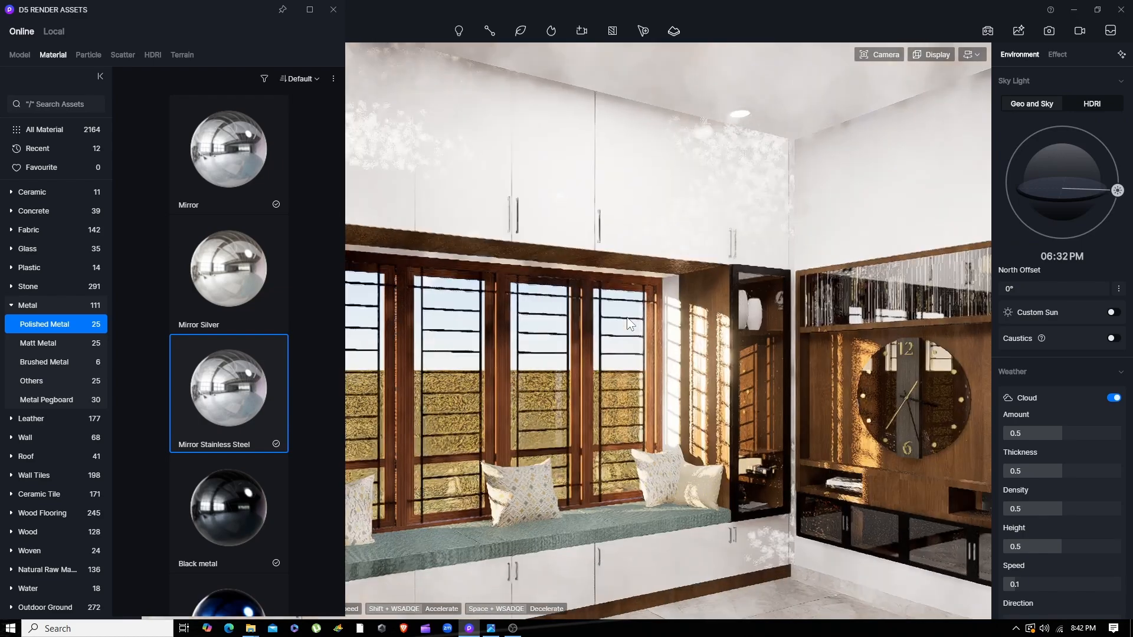
right_click_drag(627, 318, 608, 322)
scroll(624, 322, "up", 2)
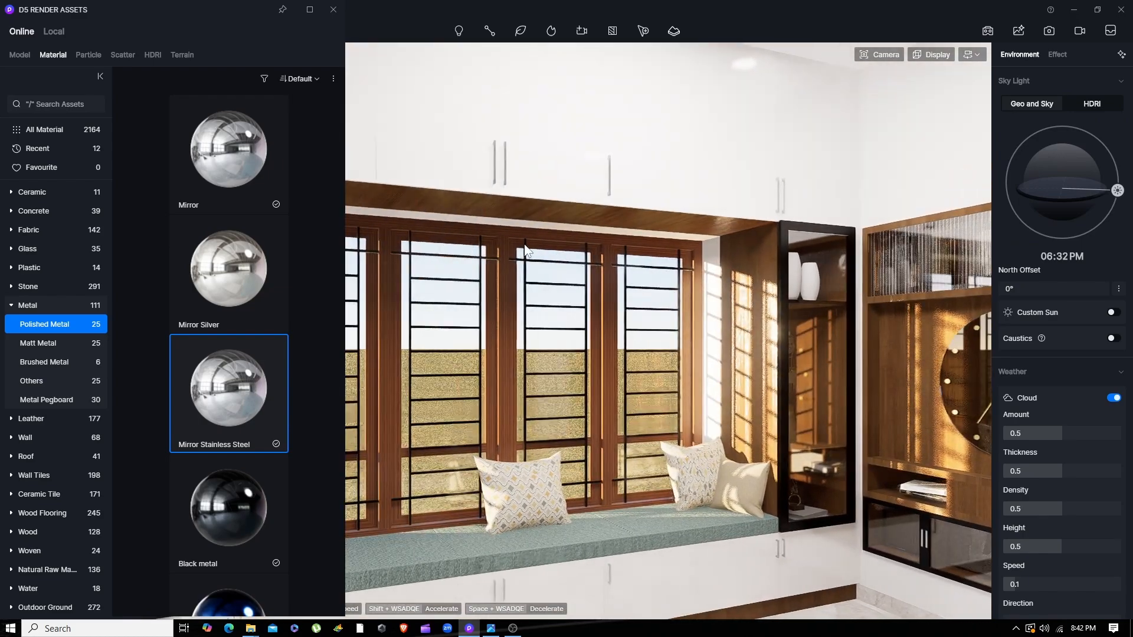
left_click(335, 10)
Select the wood paneling around the window seat to examine its material settings.
right_click_drag(423, 335, 405, 359)
scroll(405, 358, "up", 3)
middle_click_drag(405, 359, 442, 375)
scroll(391, 359, "down", 3)
key("d")
key("e")
key("w")
left_click(610, 126)
key("s")
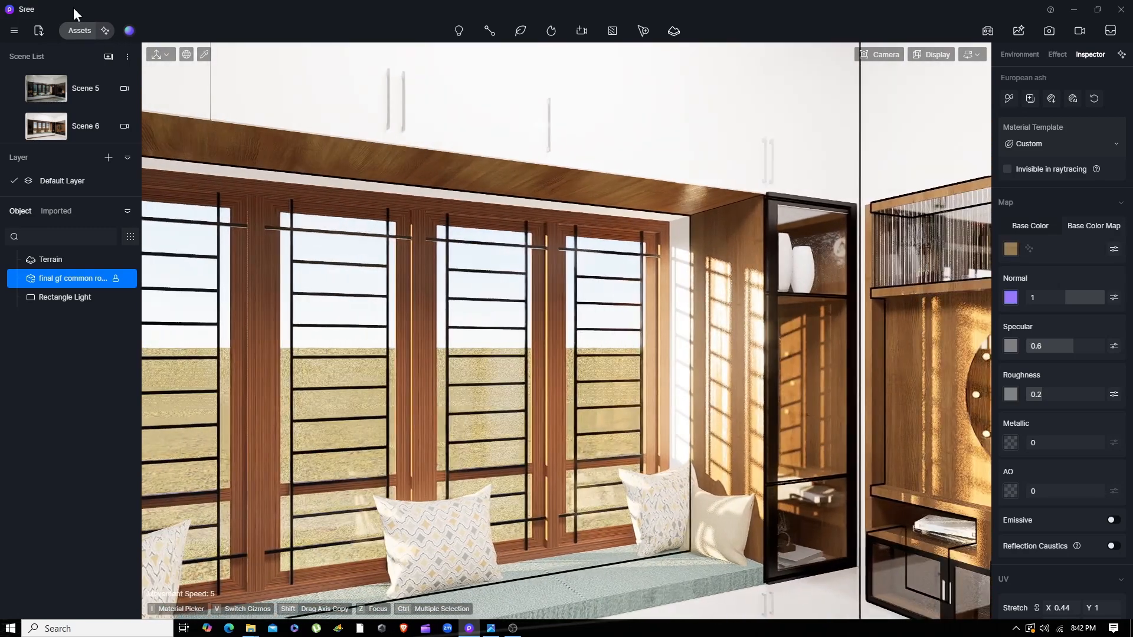
Browse the Wood materials in the asset library and pick up European ash for application.
left_click(80, 30)
scroll(58, 499, "down", 2)
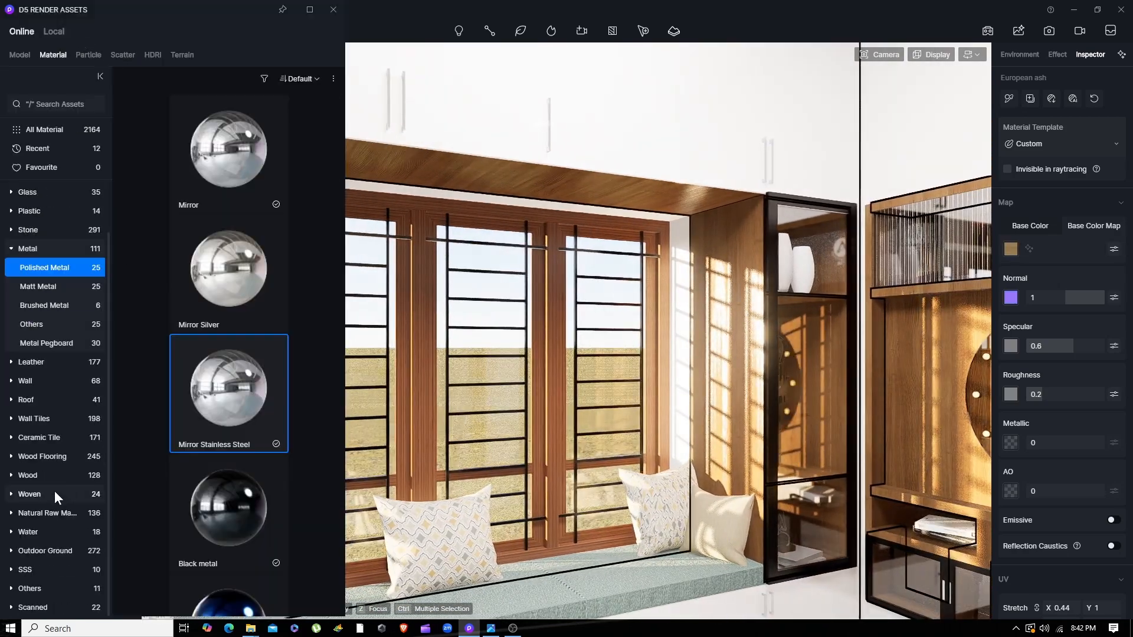
left_click(58, 482)
scroll(212, 247, "down", 5)
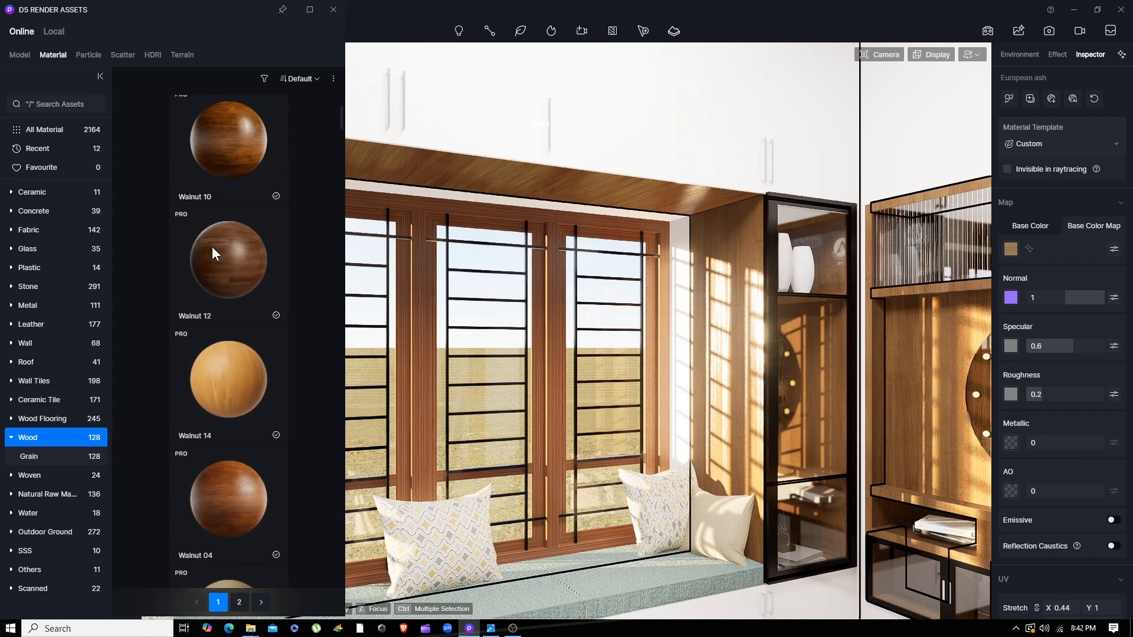
scroll(211, 246, "down", 10)
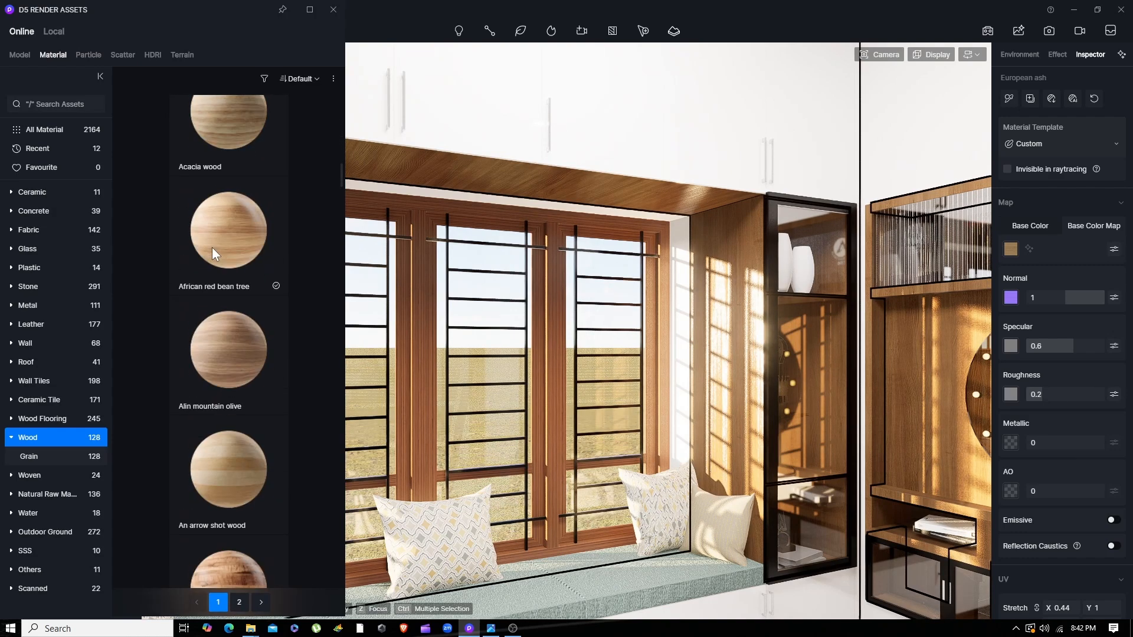
scroll(212, 248, "down", 10)
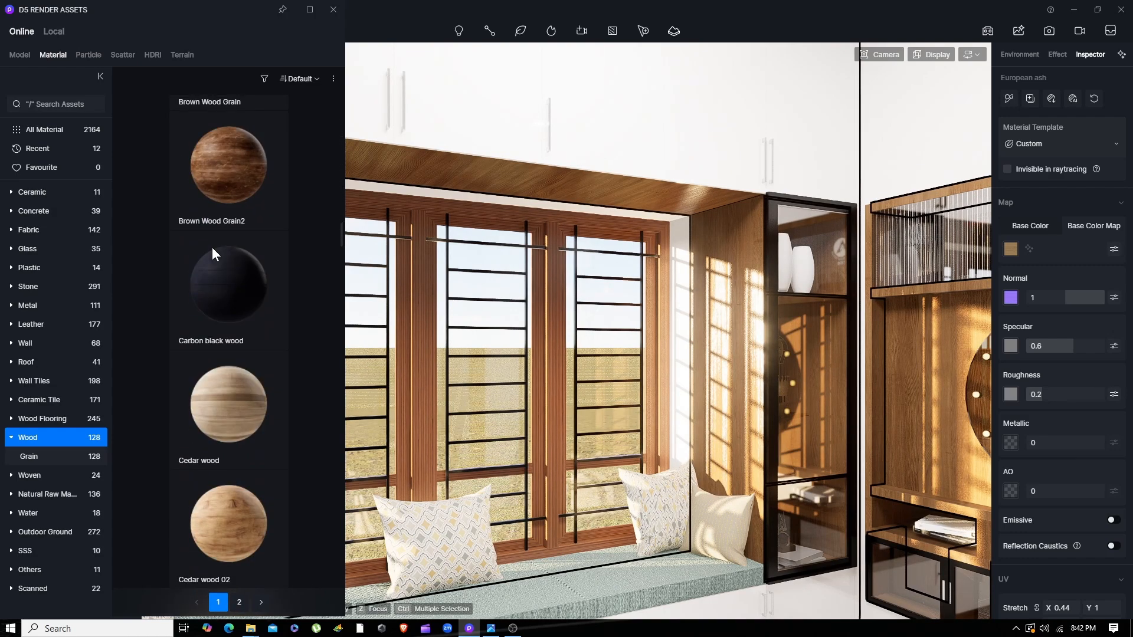
scroll(211, 251, "down", 5)
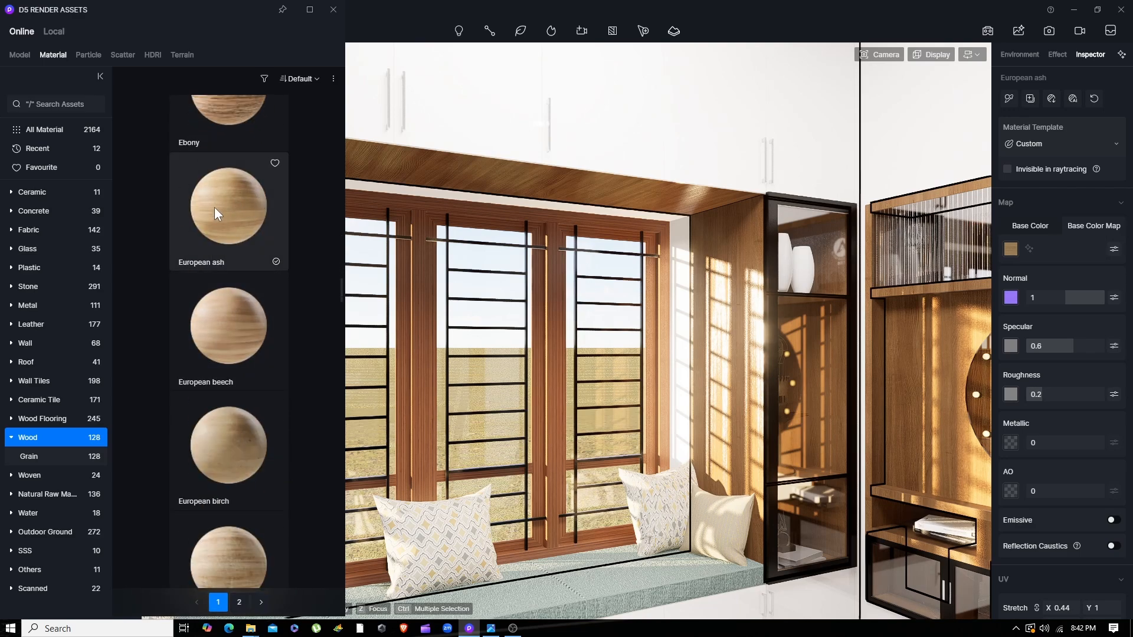
left_click(236, 206)
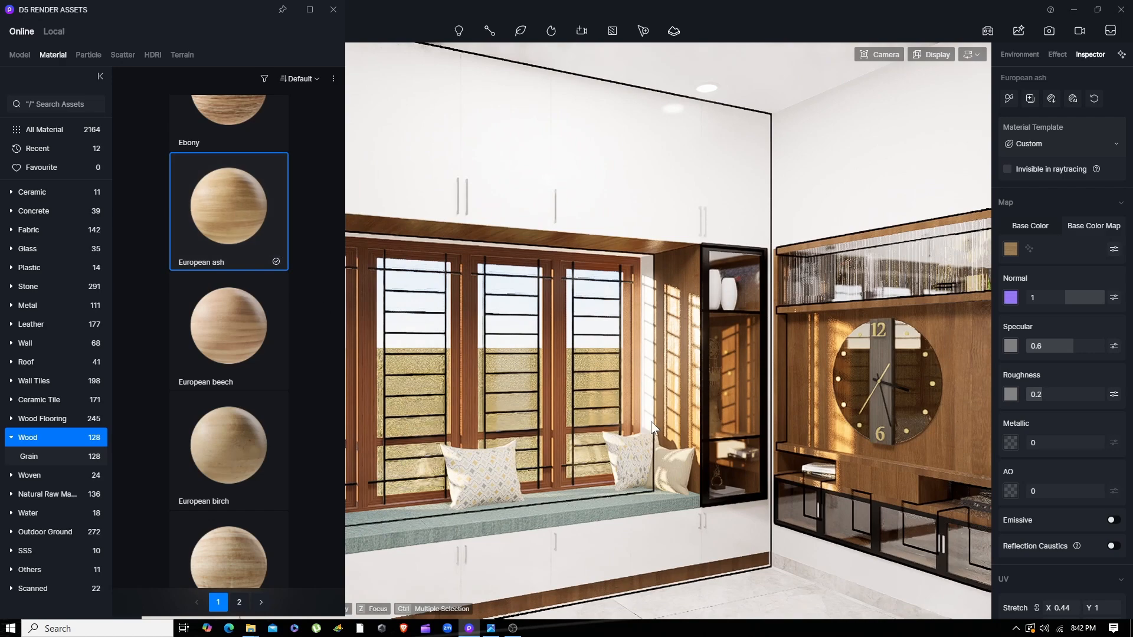
Try applying European ash to the wood back panel of the wall clock unit.
key("s")
key("d")
key("w")
key("d")
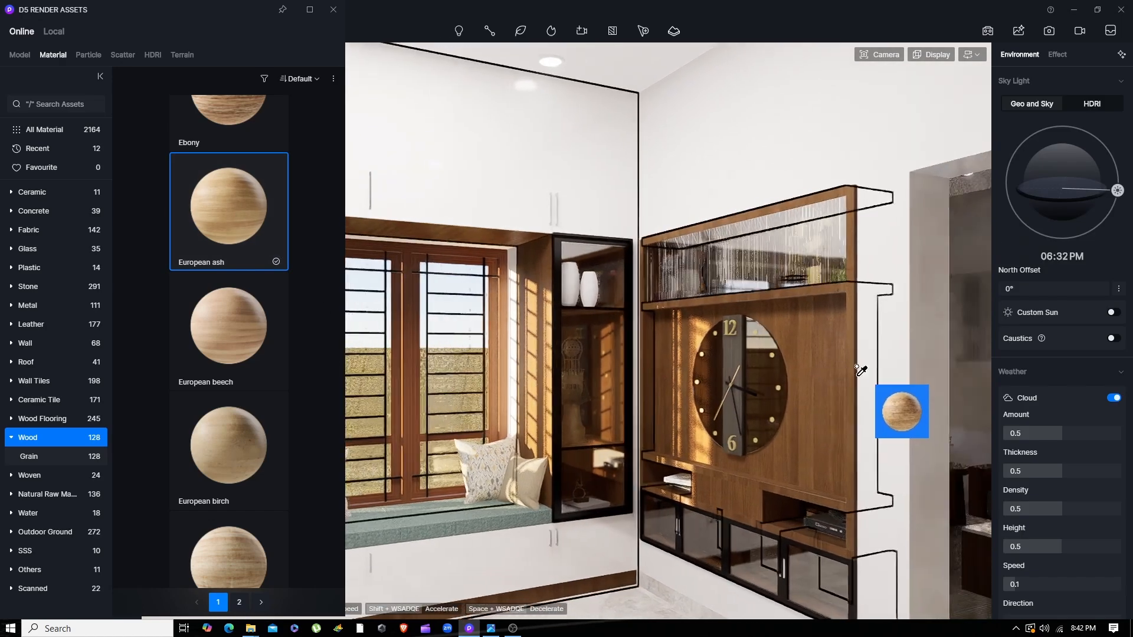
left_click(778, 430)
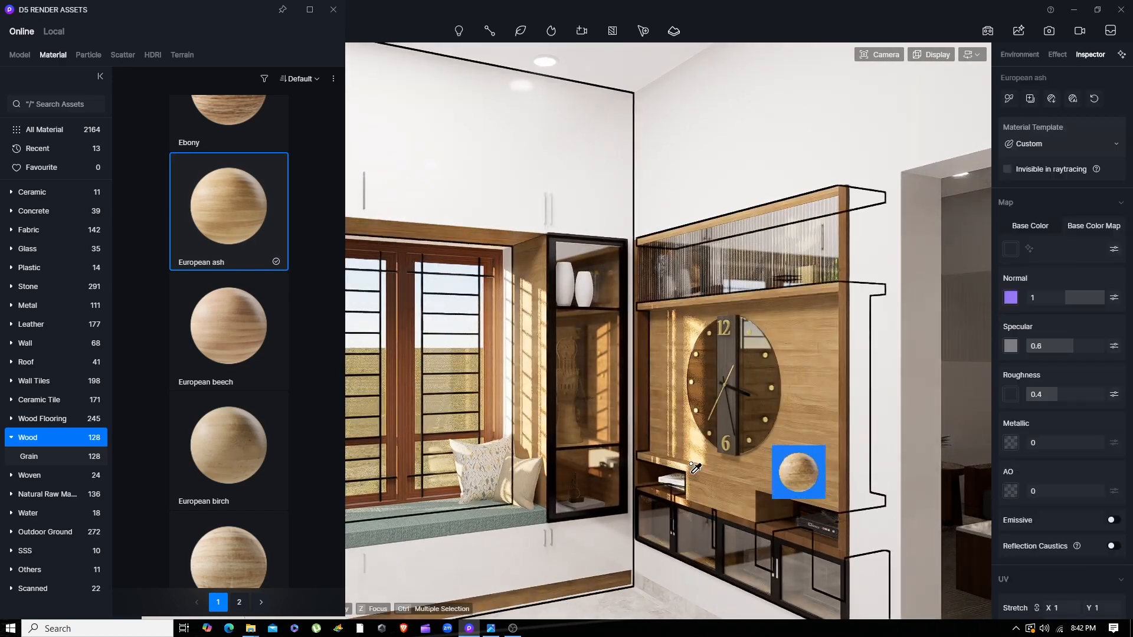
Open the base color of the newly applied wood and undo the European ash application.
key("a")
key("w")
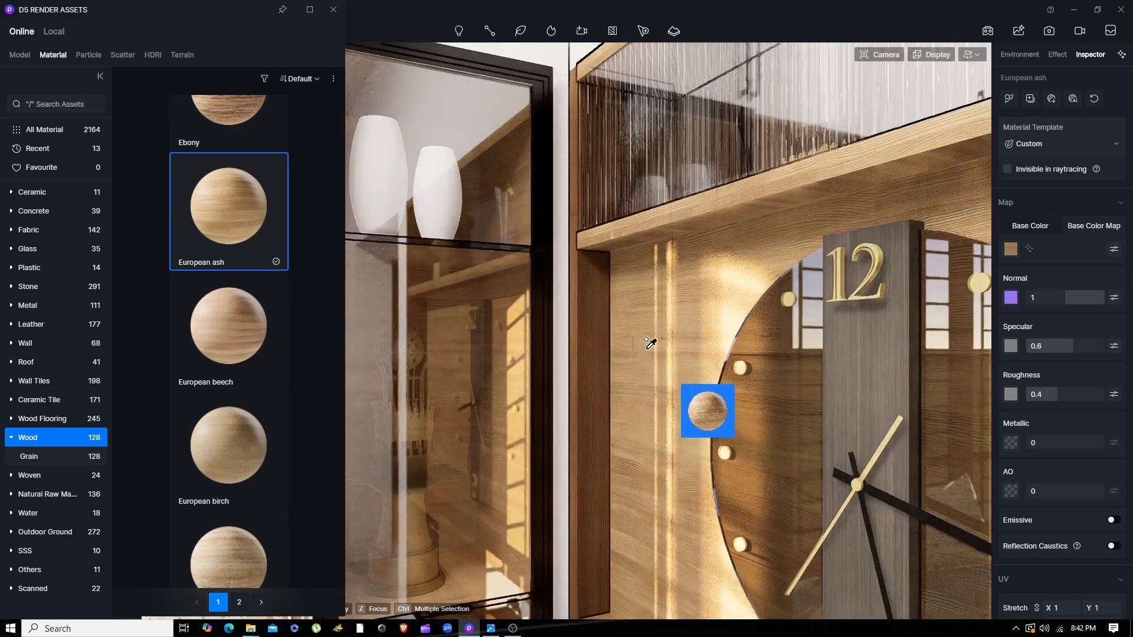
key("s")
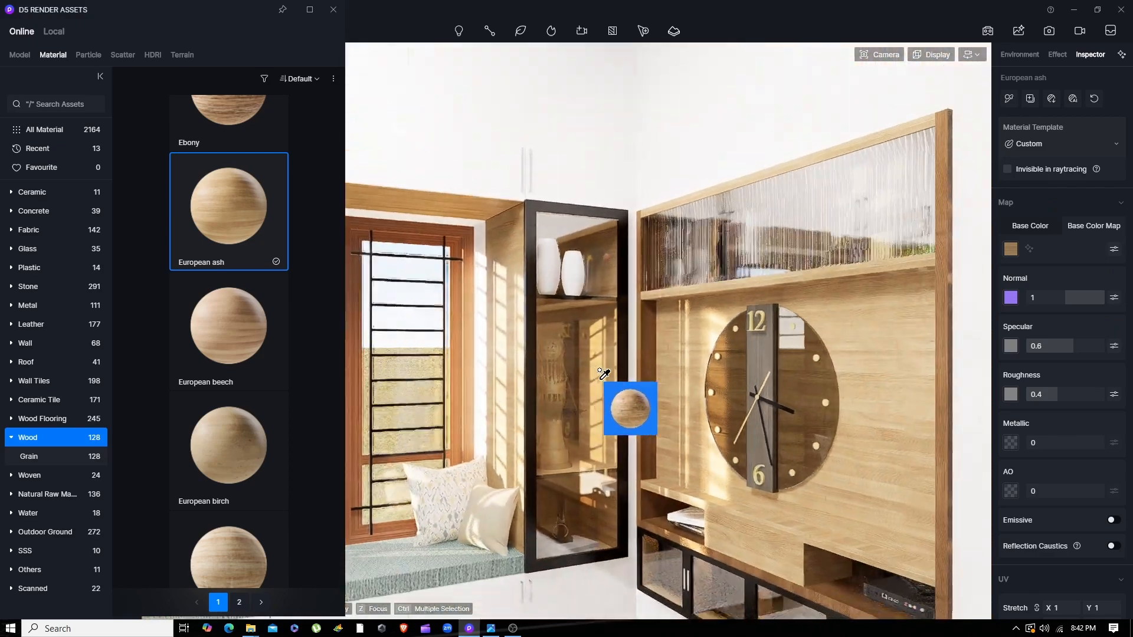
key("d")
key("a")
key("w")
left_click(1040, 229)
left_click(1010, 249)
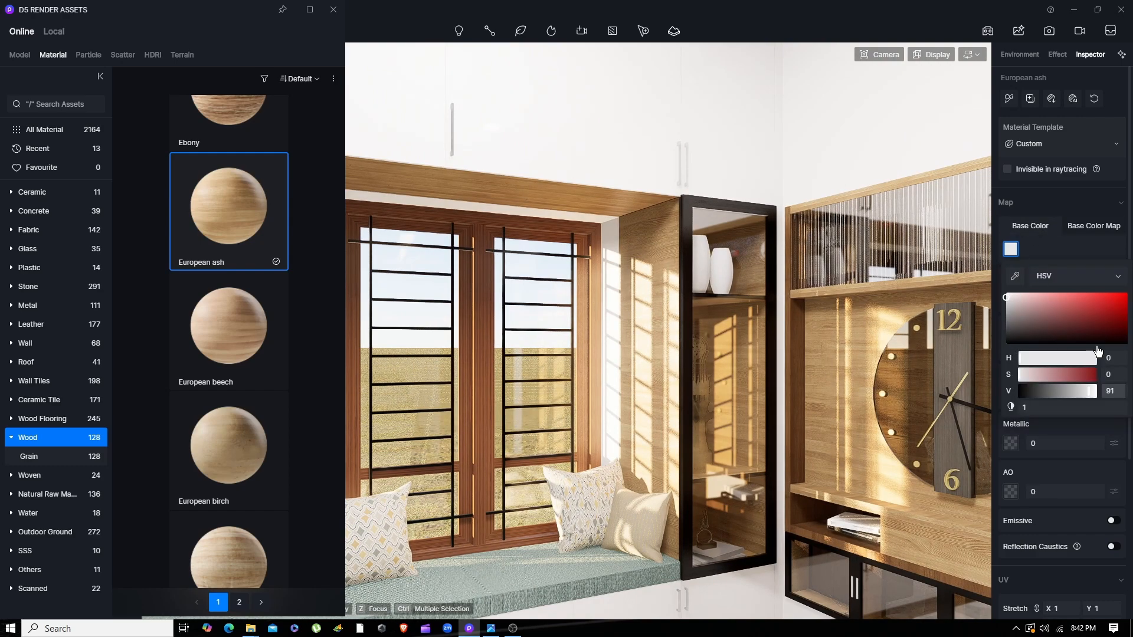
key("d")
key("ctrl+z")
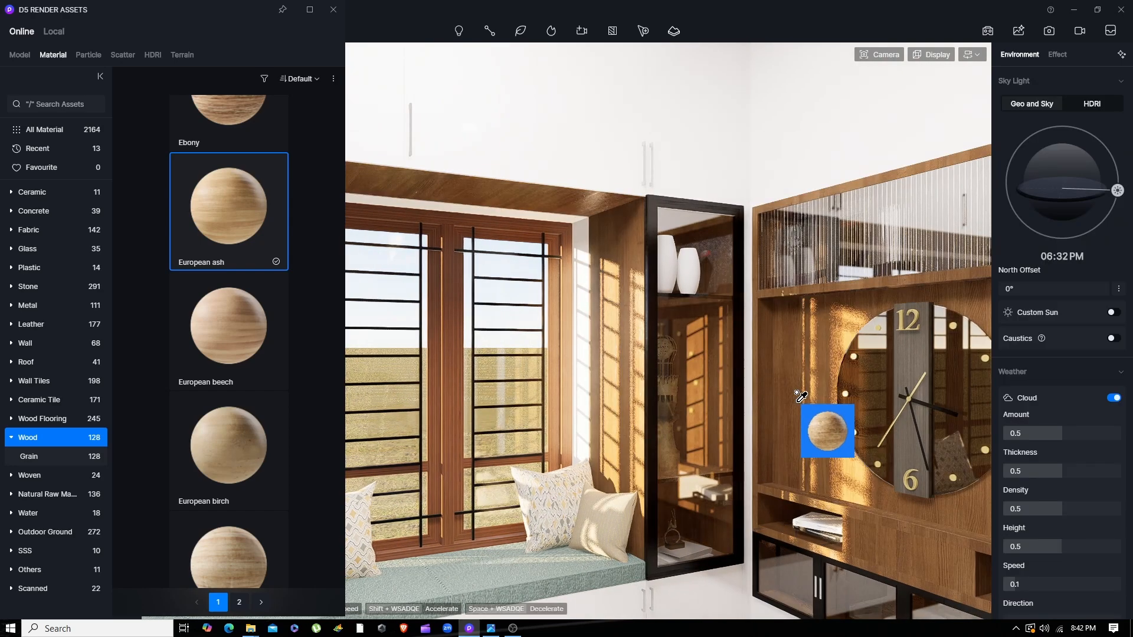
Select the wood back panel of the wall clock unit to examine its material settings.
key("Escape")
key("d")
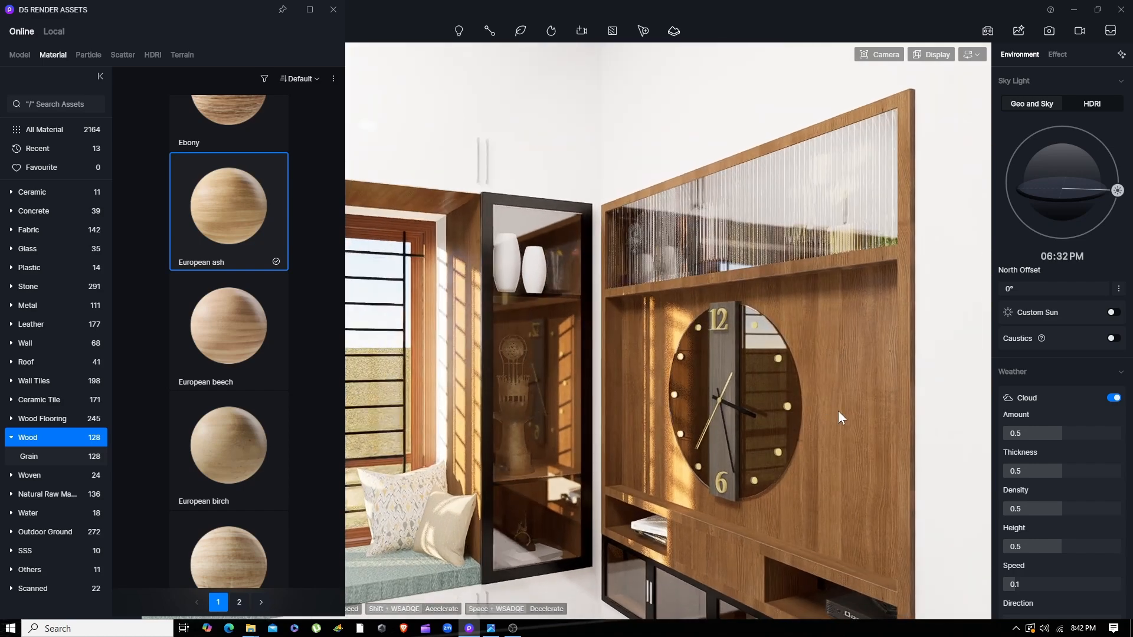
left_click(838, 410)
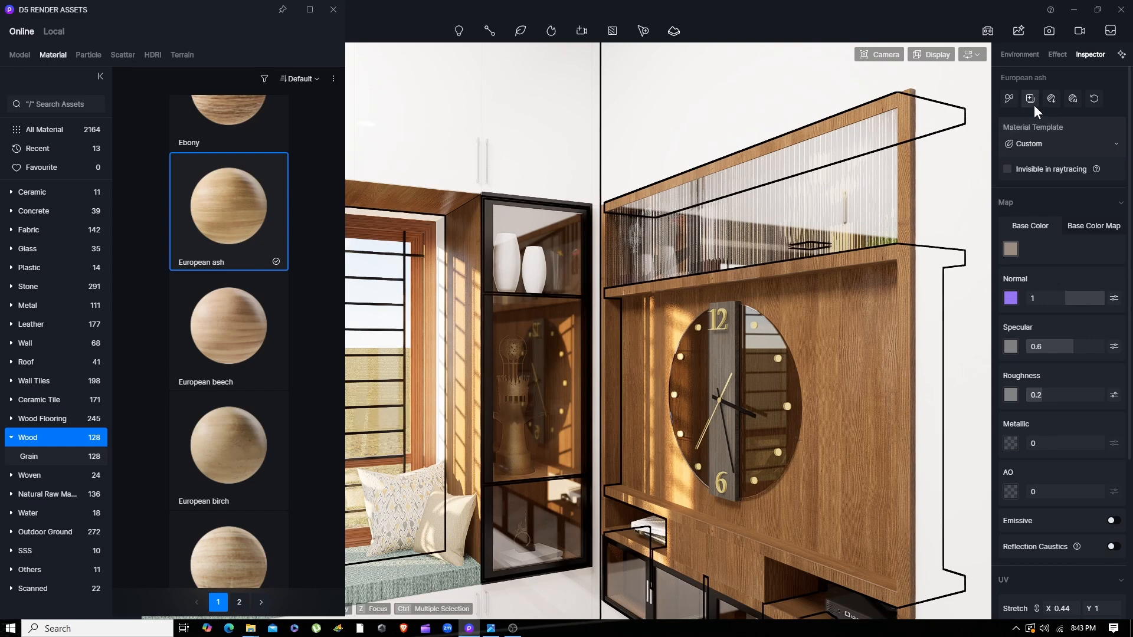
Browse the locally saved materials in the asset library and close the library.
left_click(54, 32)
scroll(230, 239, "down", 2)
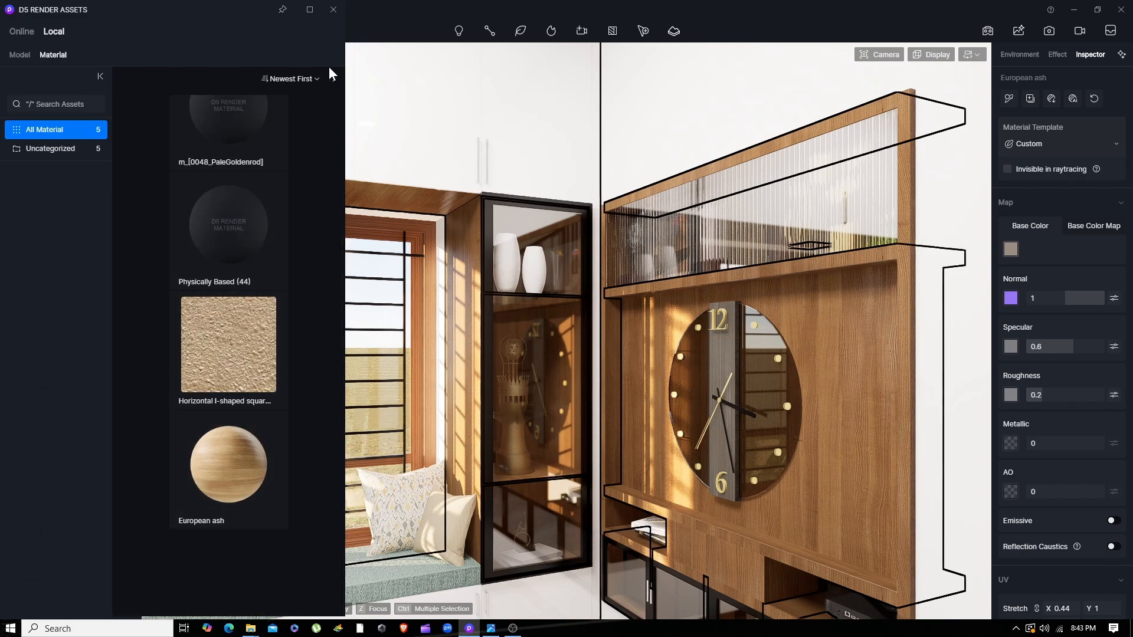
scroll(267, 313, "up", 2)
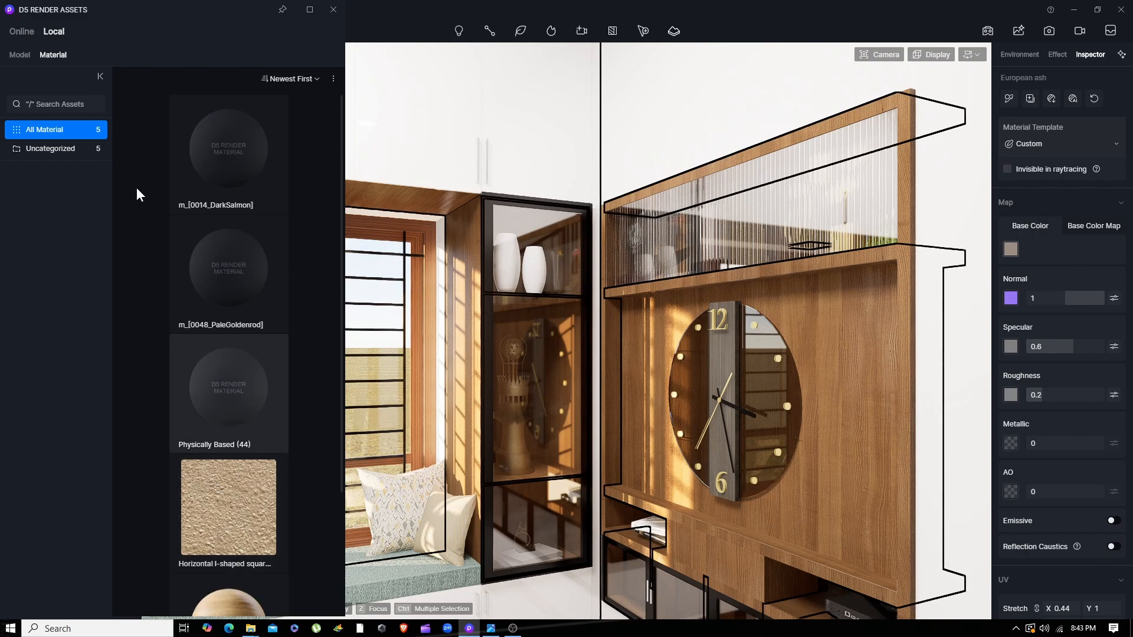
scroll(231, 342, "down", 3)
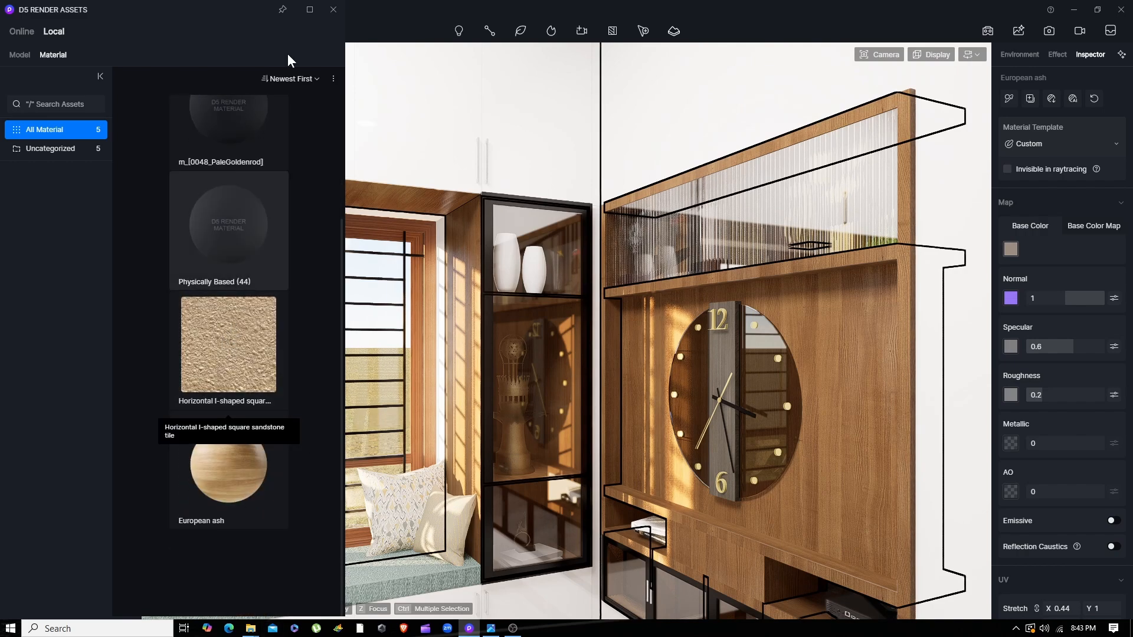
left_click(333, 10)
Examine the glass display cabinet between the window seat and the clock unit, including its shelves and reflections.
key("s")
key("a")
key("w")
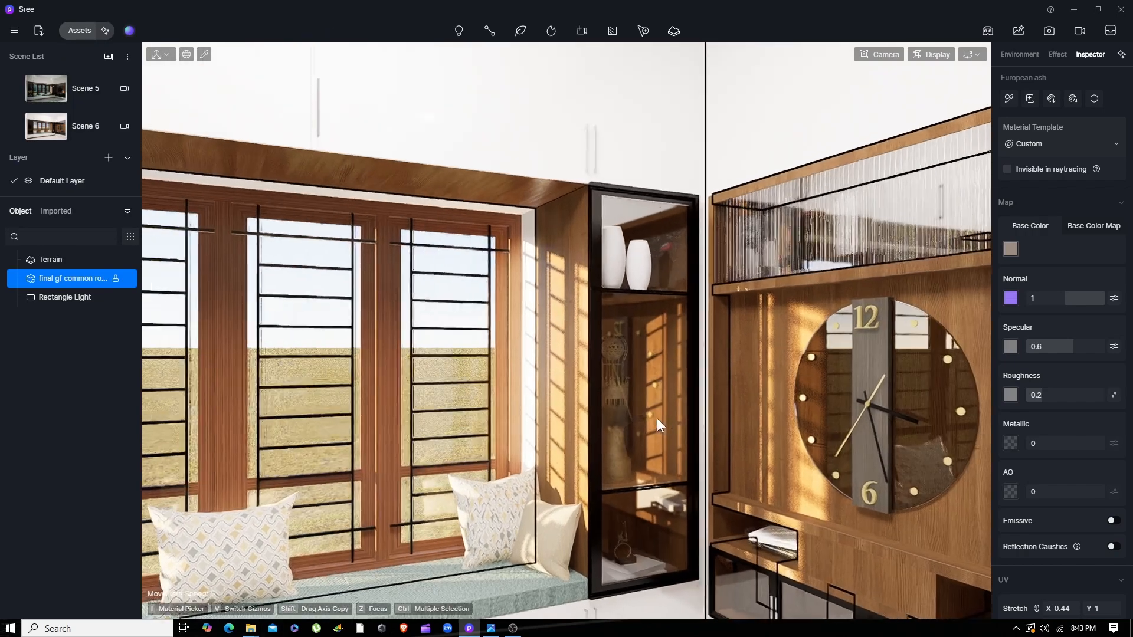
key("d")
key("e")
mouse_move(459, 386)
right_mouse_down()
mouse_move(566, 387)
mouse_move(419, 353)
mouse_move(503, 363)
mouse_move(568, 409)
mouse_move(473, 387)
right_mouse_up()
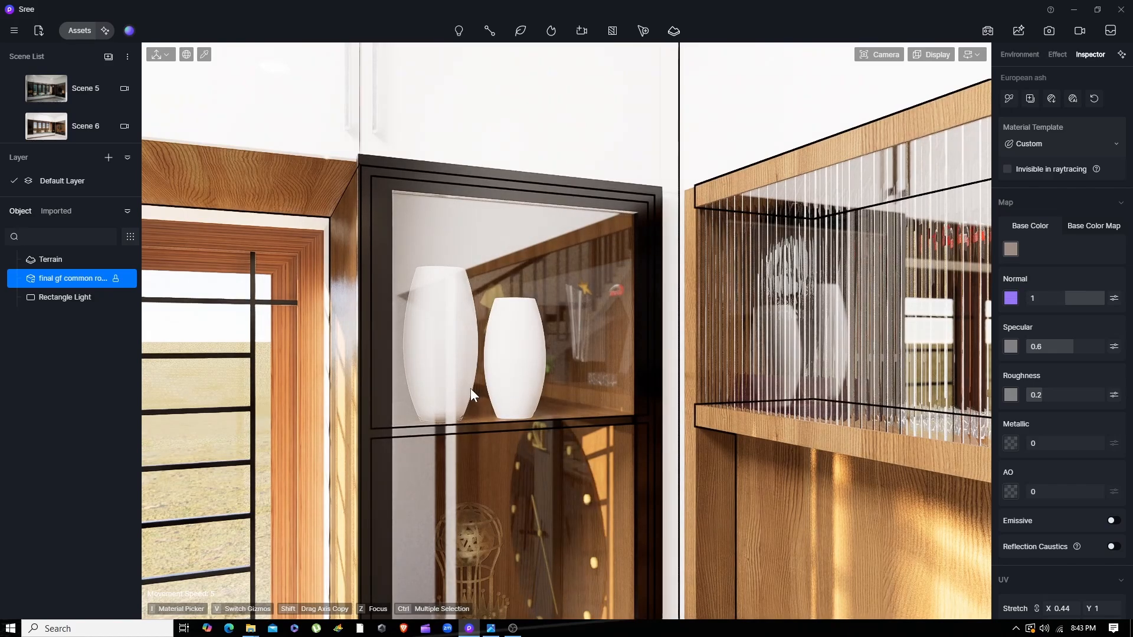
scroll(470, 388, "down", 5)
scroll(483, 391, "up", 2)
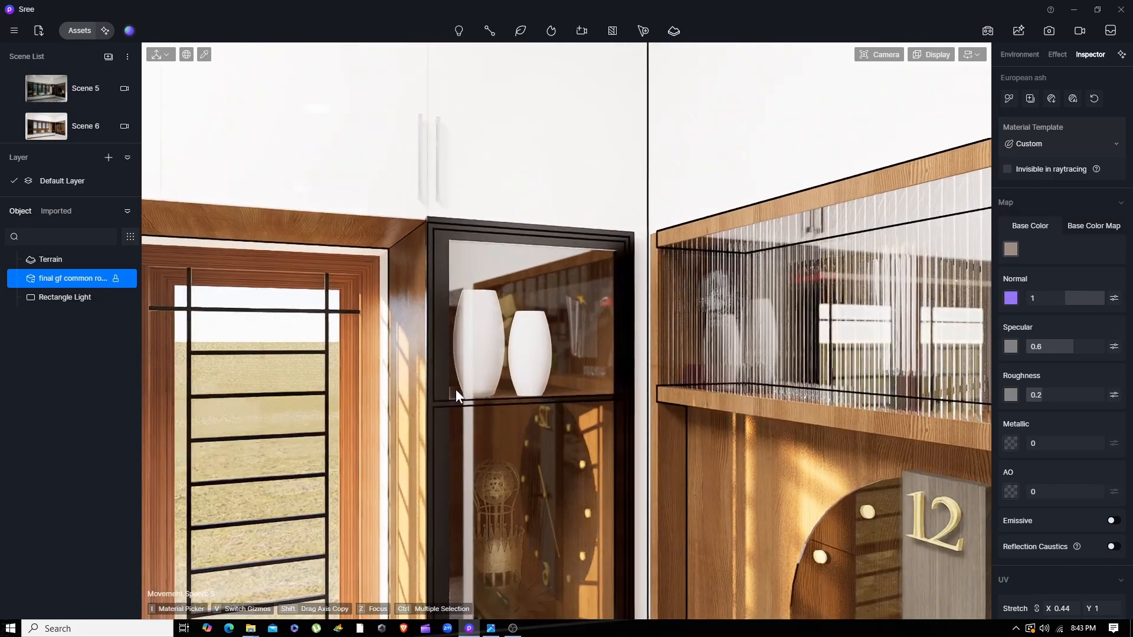
scroll(473, 363, "down", 4)
middle_click_drag(473, 362, 508, 440)
scroll(508, 440, "up", 4)
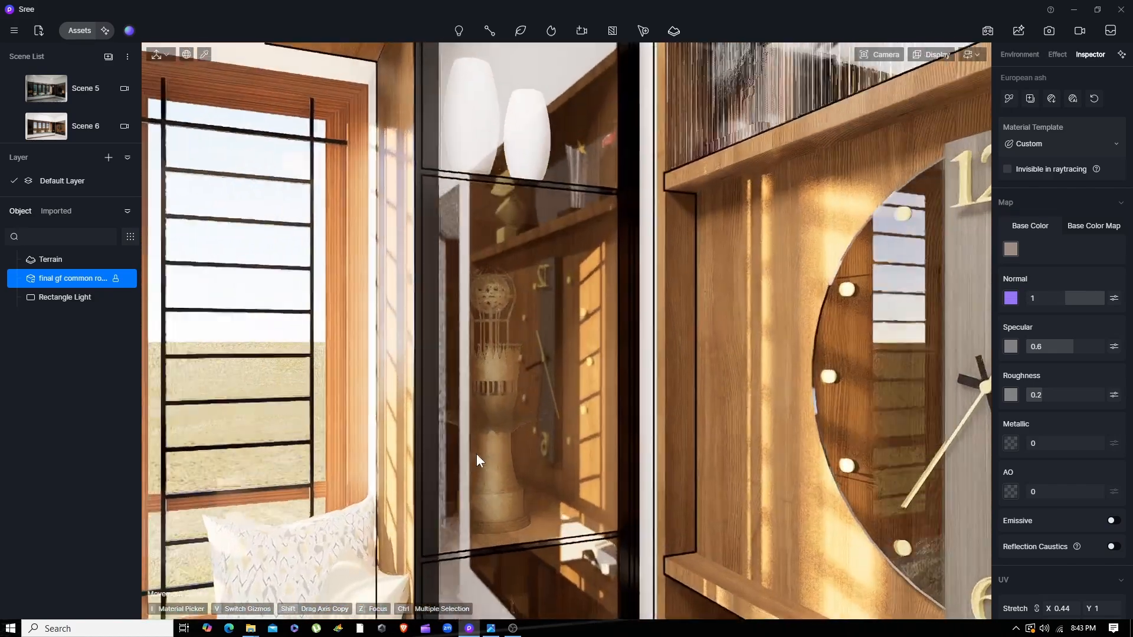
scroll(452, 362, "up", 3)
scroll(596, 379, "down", 3)
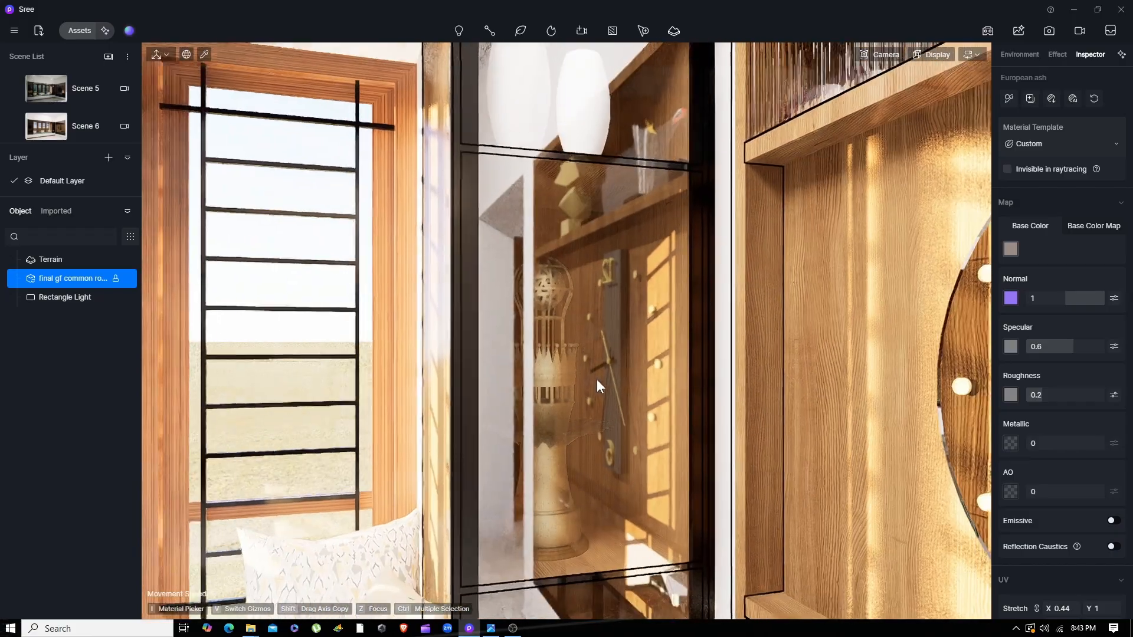
scroll(561, 380, "down", 4)
Select the black frame of the display cabinet holding the awards to examine its material settings.
key("s")
key("a")
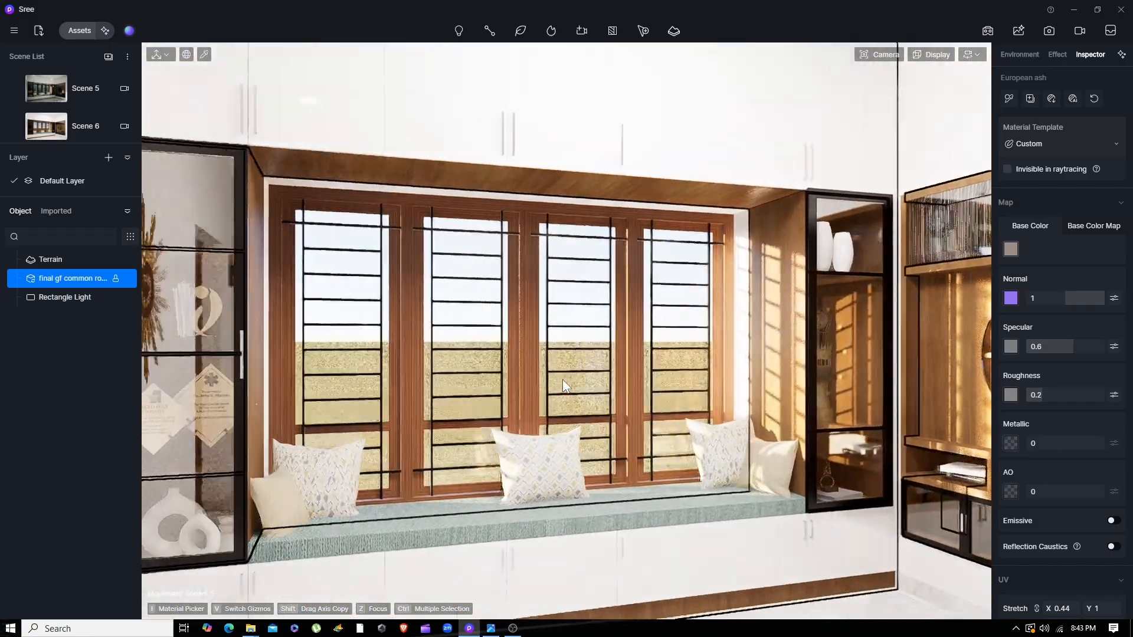
key("w")
key("a")
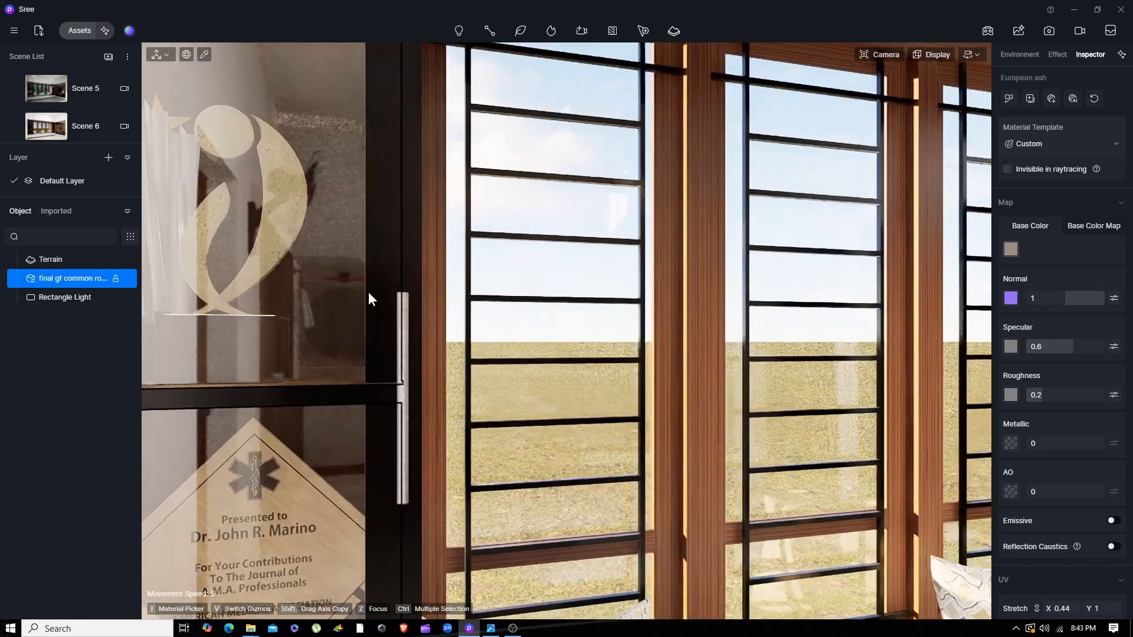
left_click(392, 258)
key("s")
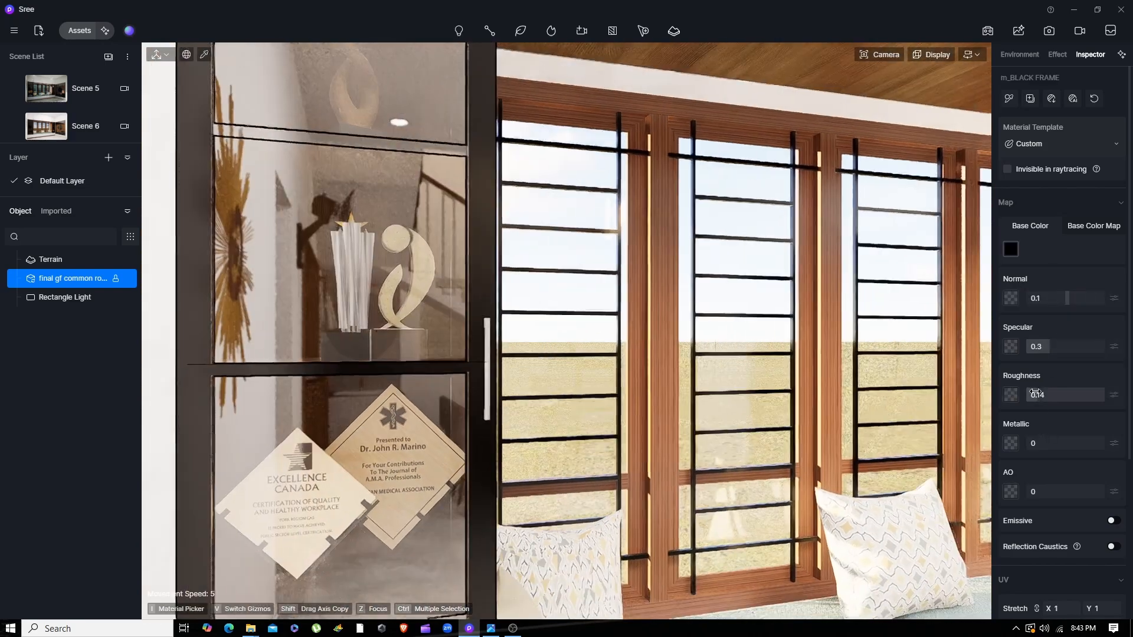
key("s")
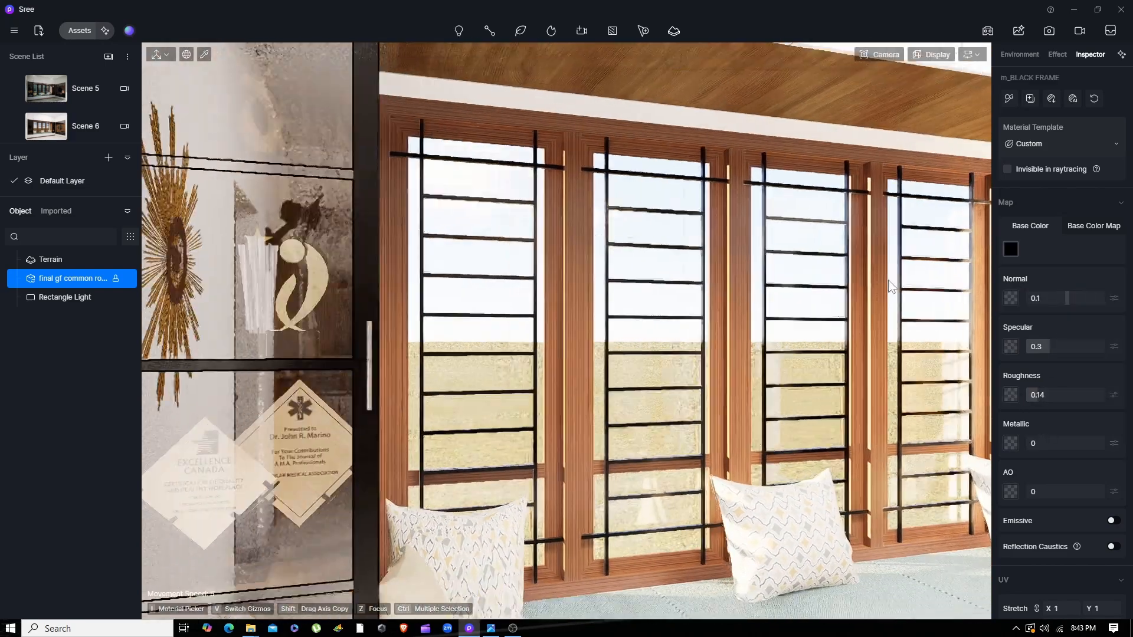
Select the middle patterned cushion and review its Cloth template options, map values and fabric appearance.
key("w")
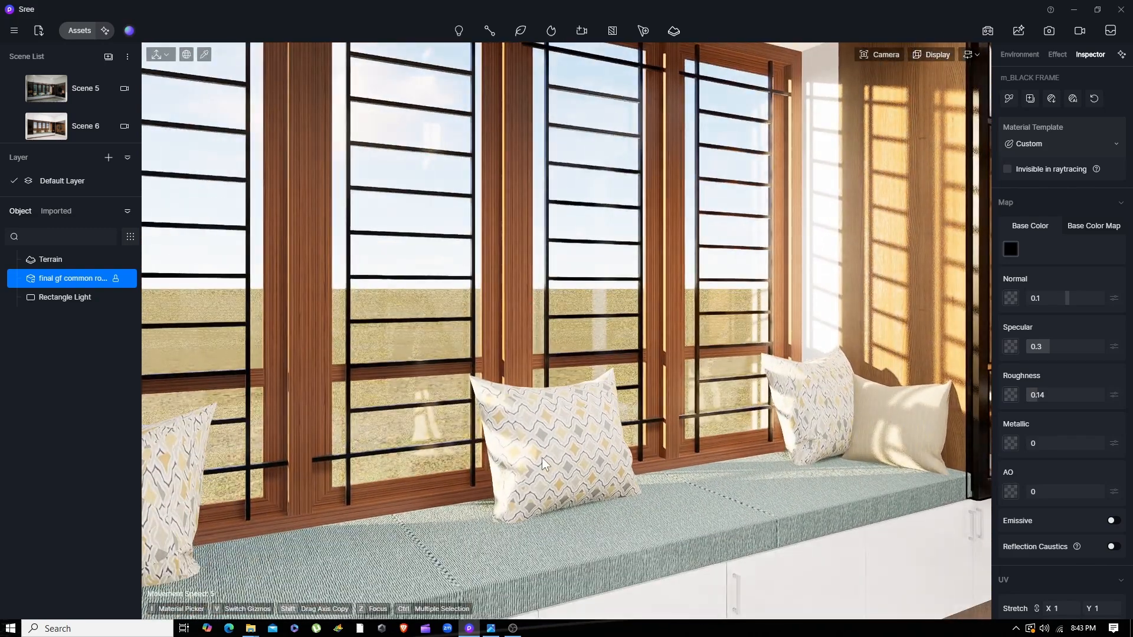
left_click(548, 470)
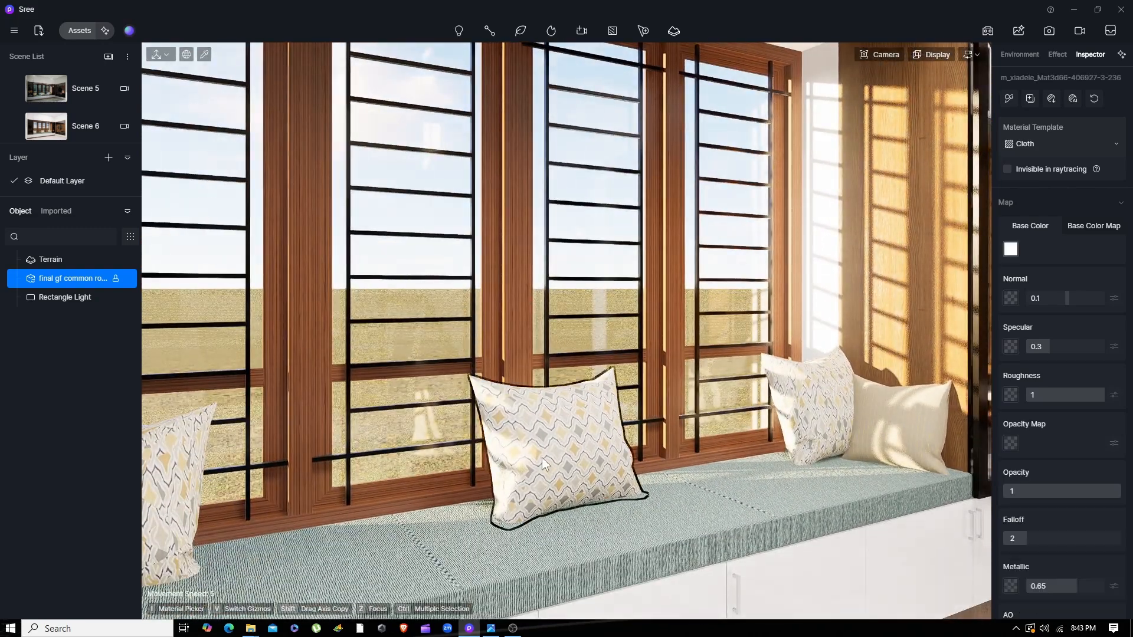
left_click(1047, 139)
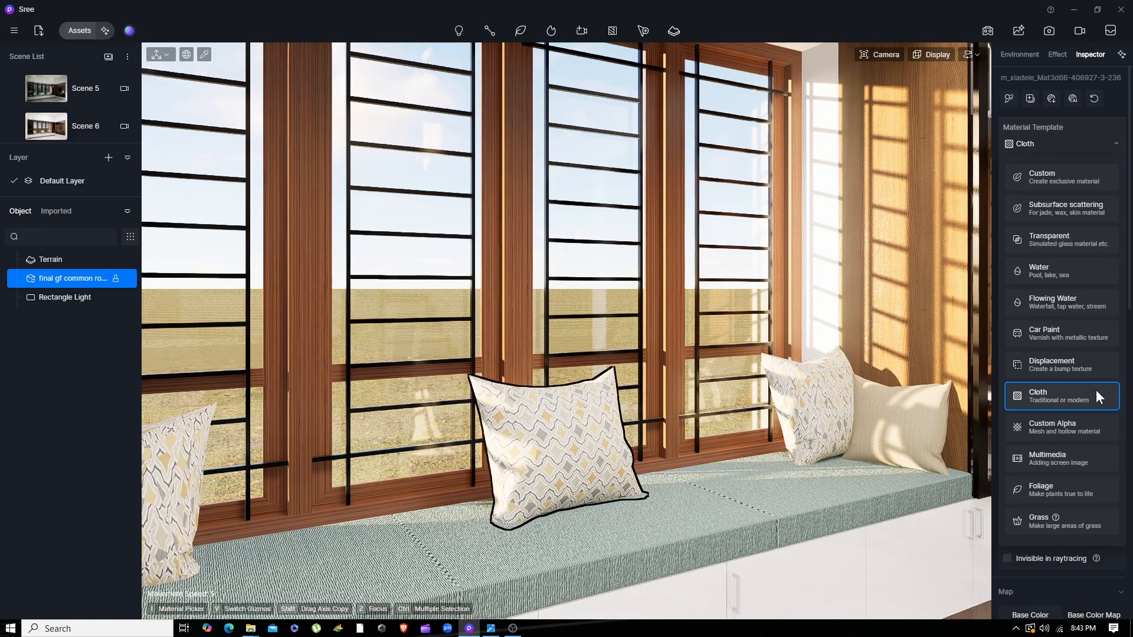
left_click(1061, 141)
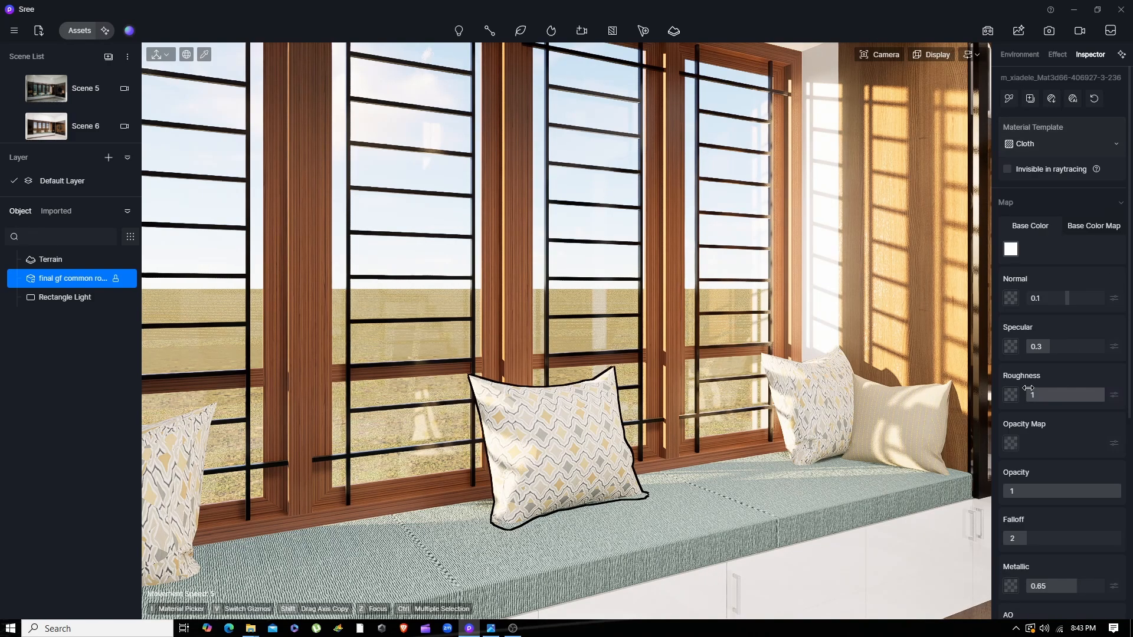
scroll(1057, 425, "down", 3)
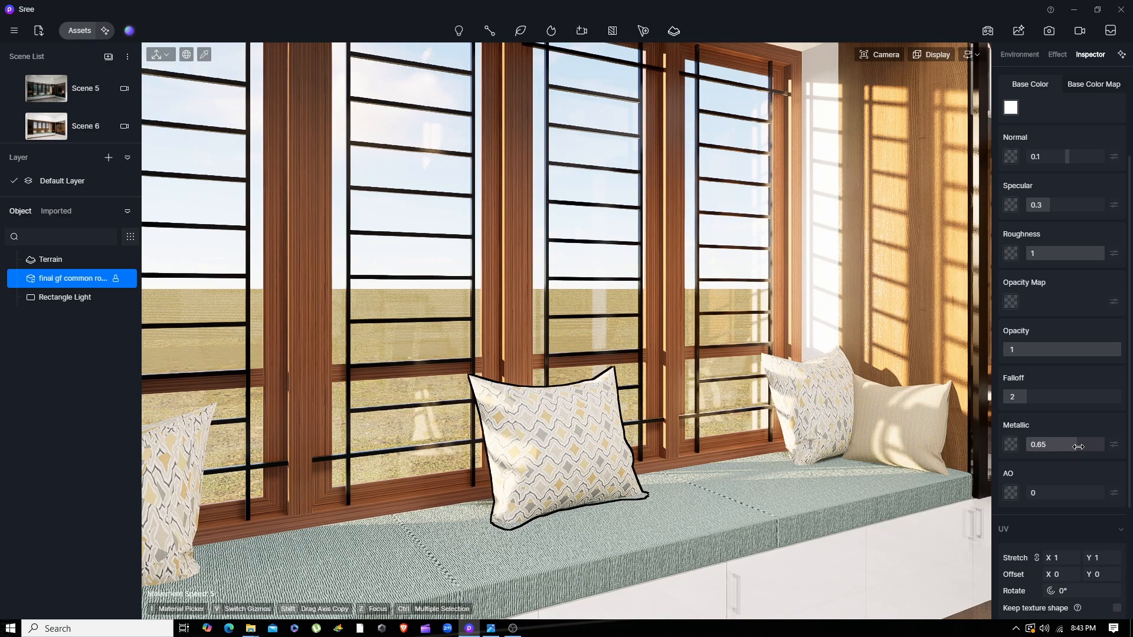
scroll(564, 500, "down", 2)
scroll(544, 507, "up", 3)
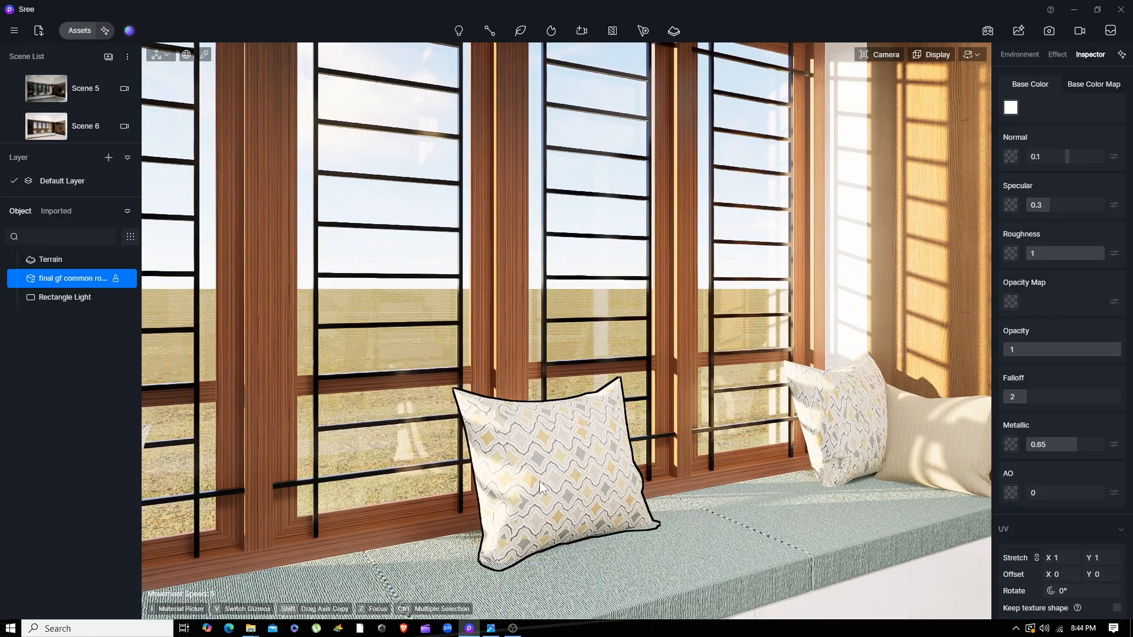
scroll(543, 482, "down", 3)
scroll(555, 516, "up", 4)
scroll(618, 550, "down", 3)
scroll(712, 509, "up", 4)
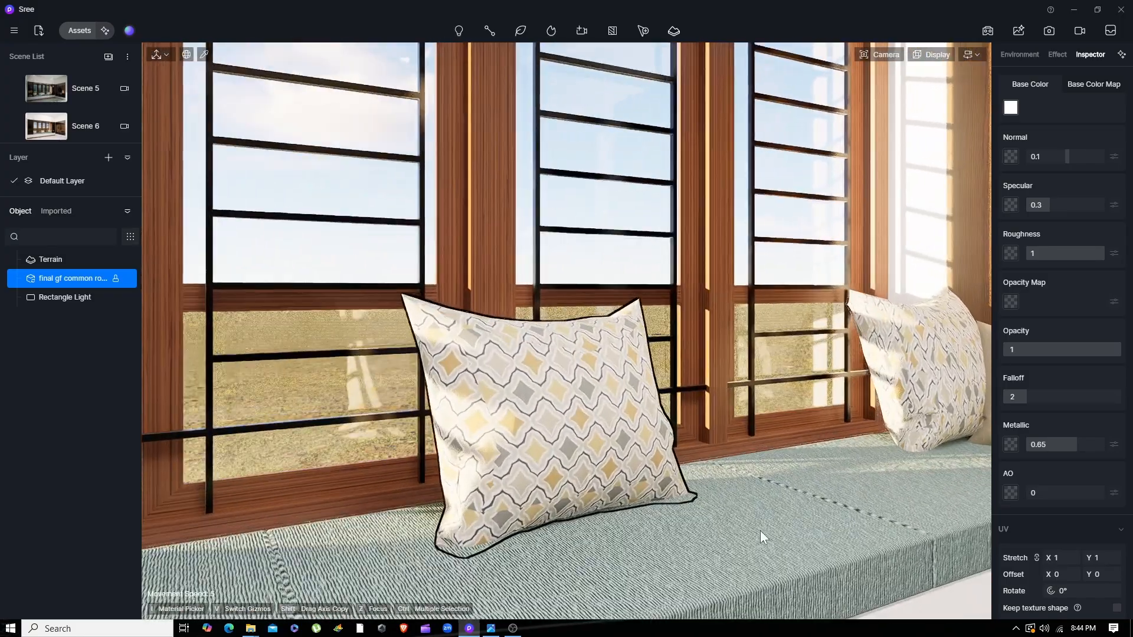
scroll(760, 529, "down", 1)
Select the green window-seat upholstery and browse the Fabric materials in the online asset library.
left_click(706, 531)
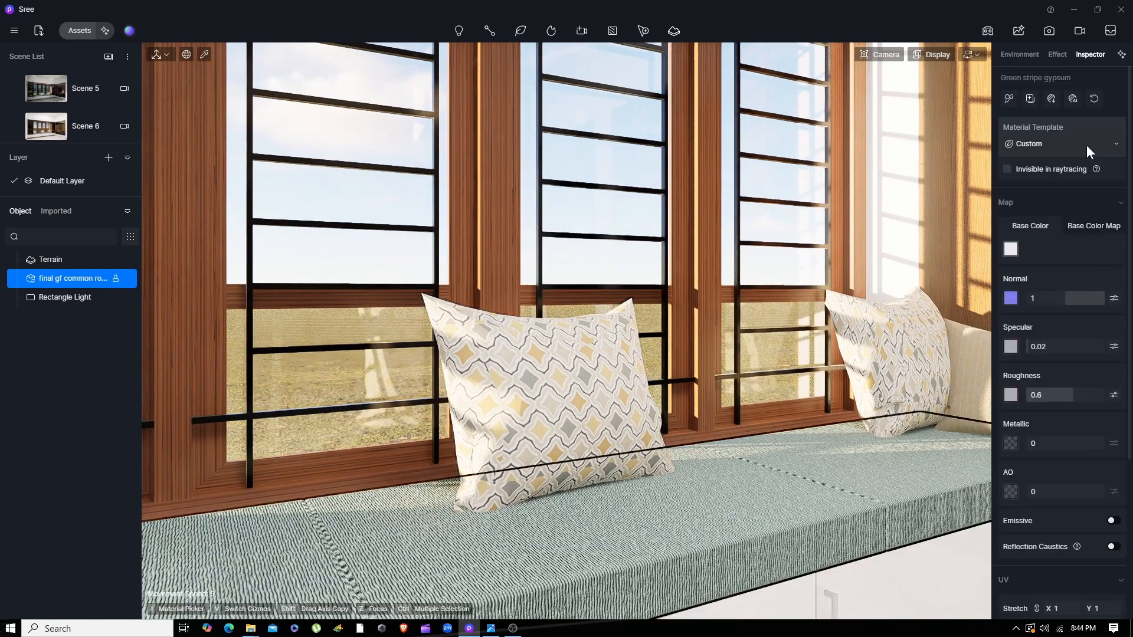
left_click(83, 27)
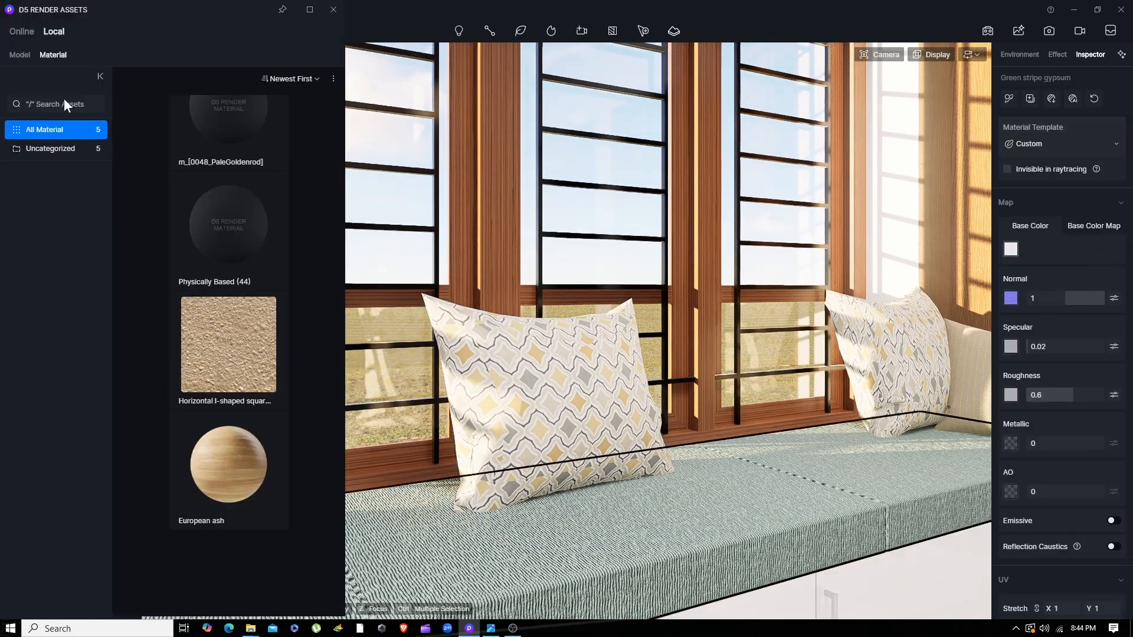
left_click(28, 33)
left_click(30, 233)
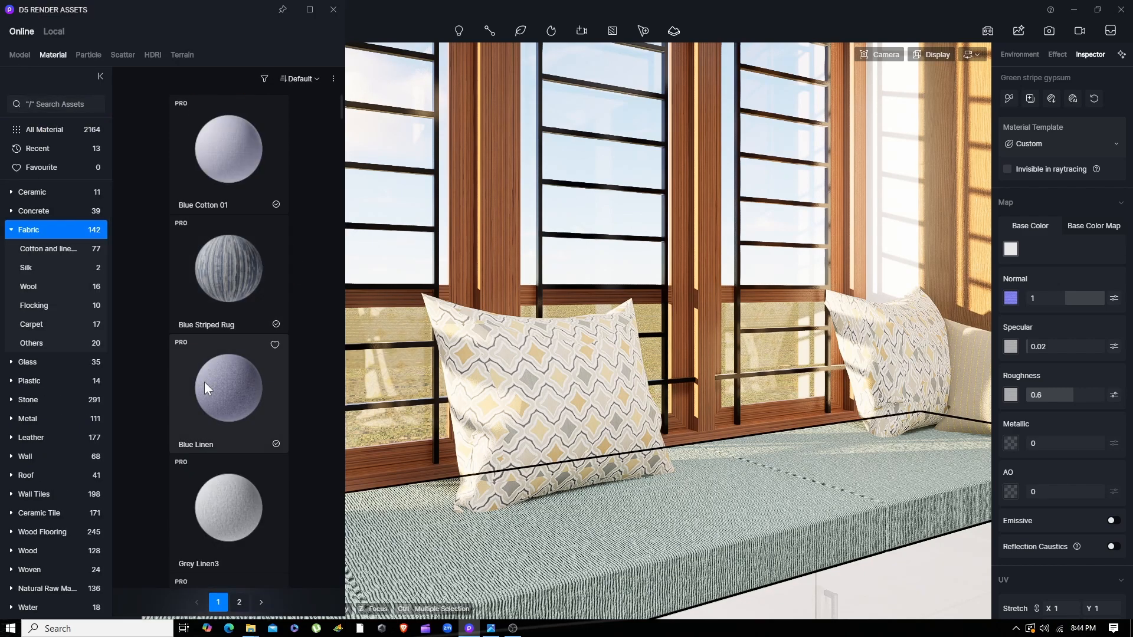
scroll(176, 354, "down", 10)
scroll(176, 355, "down", 5)
left_click(333, 10)
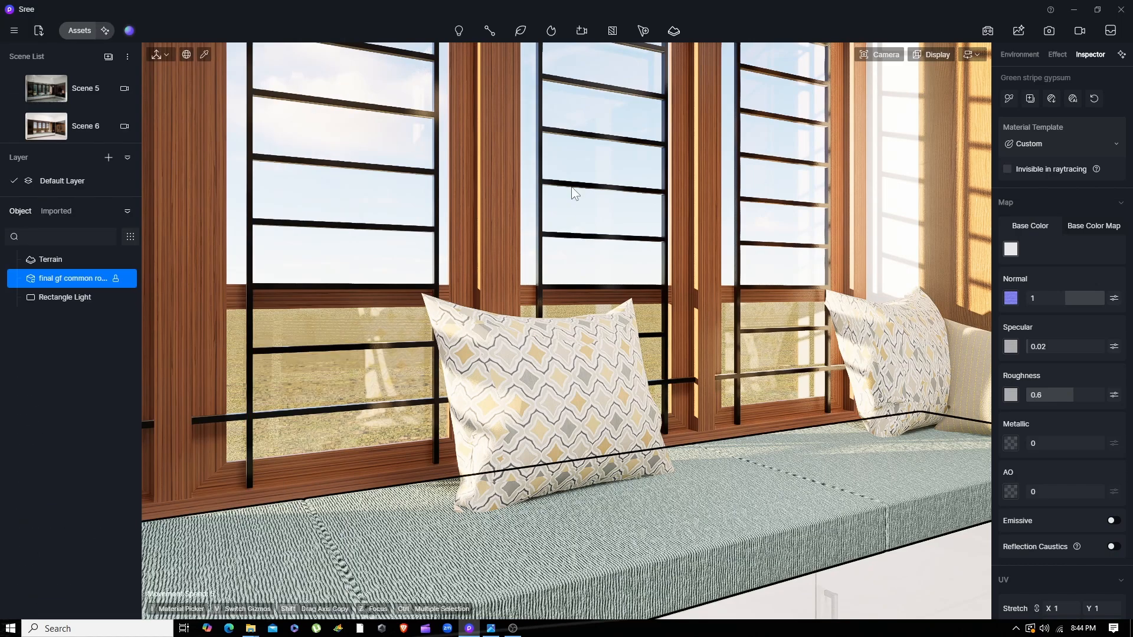
Examine the window wall and overhead cabinets, and reselect the patterned cushion material.
scroll(752, 498, "down", 8)
middle_click_drag(716, 333, 719, 390)
scroll(718, 391, "down", 2)
scroll(474, 327, "up", 3)
right_click_drag(475, 327, 490, 242)
middle_click_drag(487, 241, 480, 336)
scroll(580, 377, "down", 3)
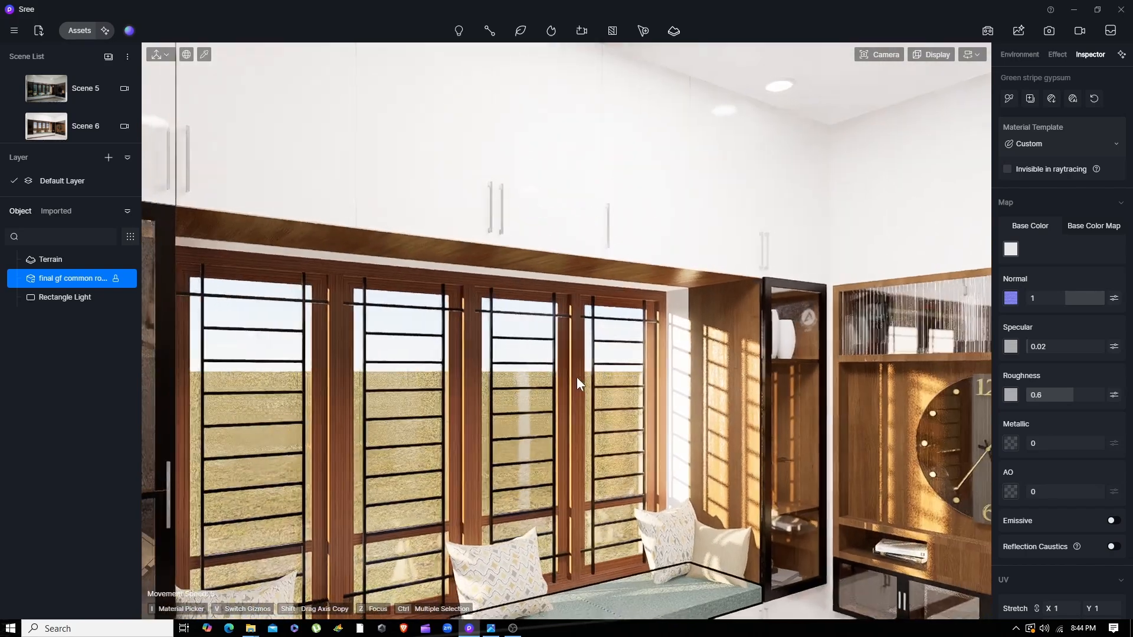
scroll(579, 376, "up", 5)
left_click(586, 381)
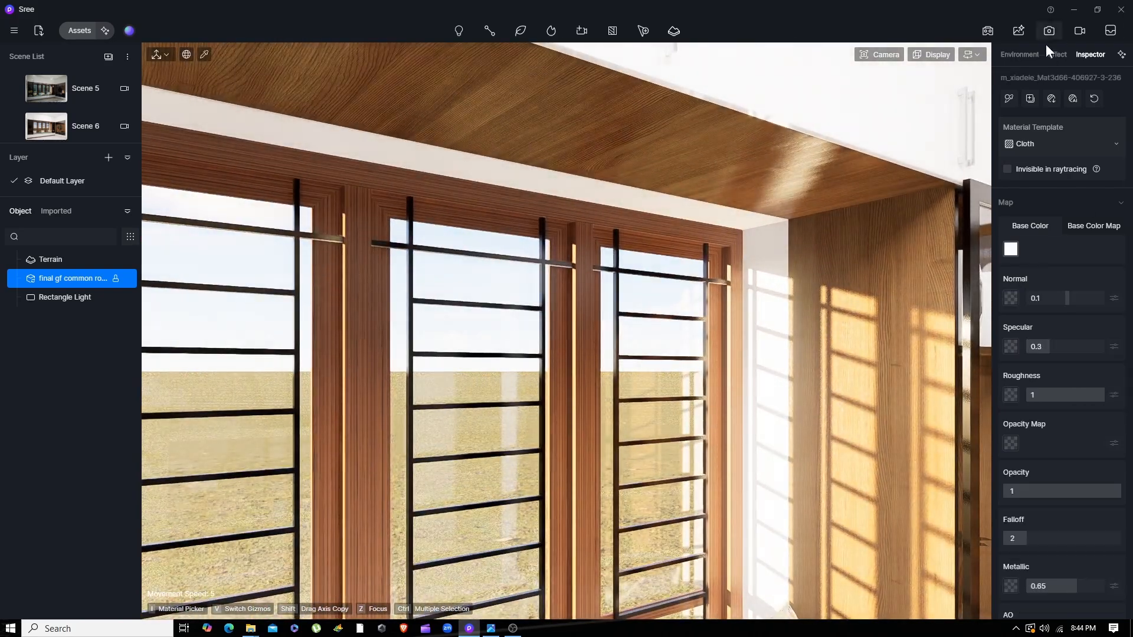
Review the complete window-seat wall with its cabinets, cushions and clock unit from several distances.
key("s")
key("w")
key("s")
key("s")
right_click_drag(809, 407, 757, 417)
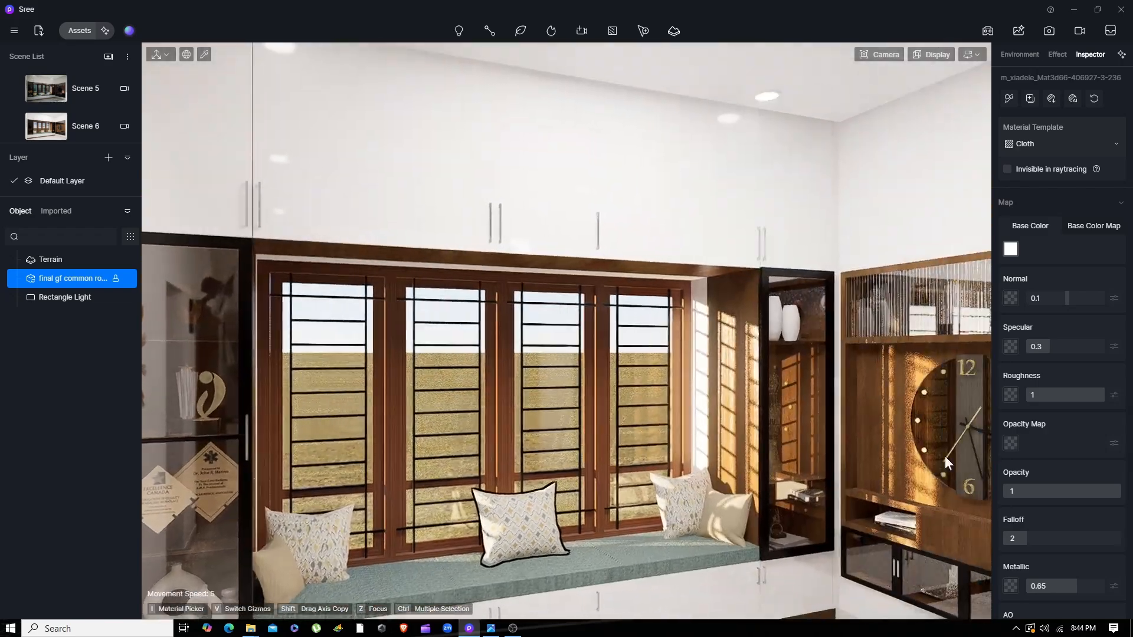
key("w")
key("s")
key("q")
key("s")
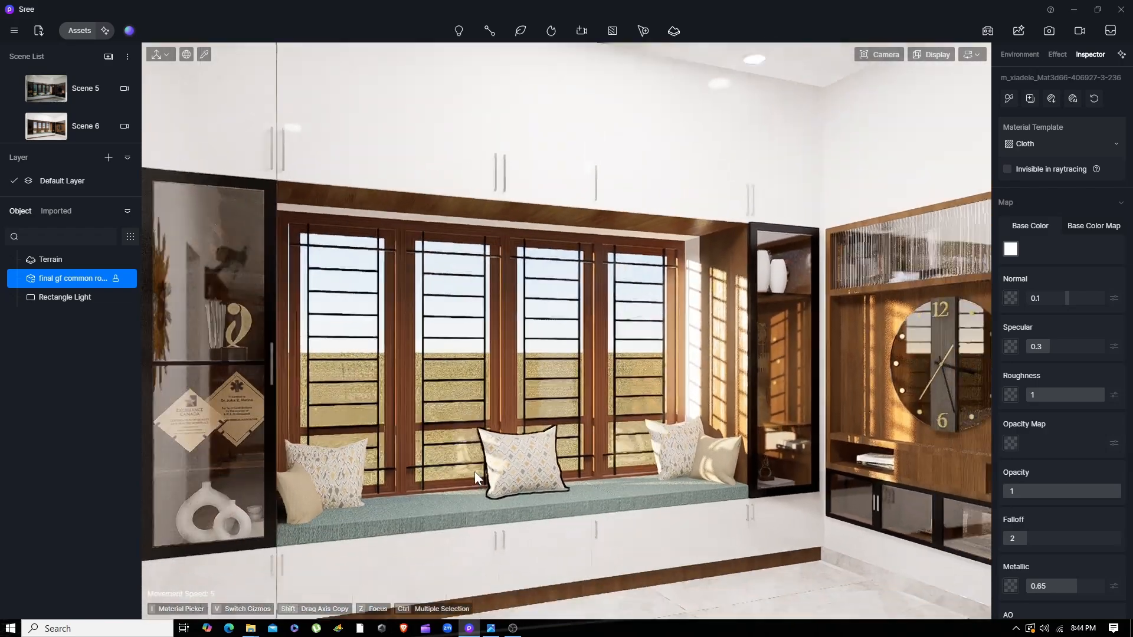
key("w")
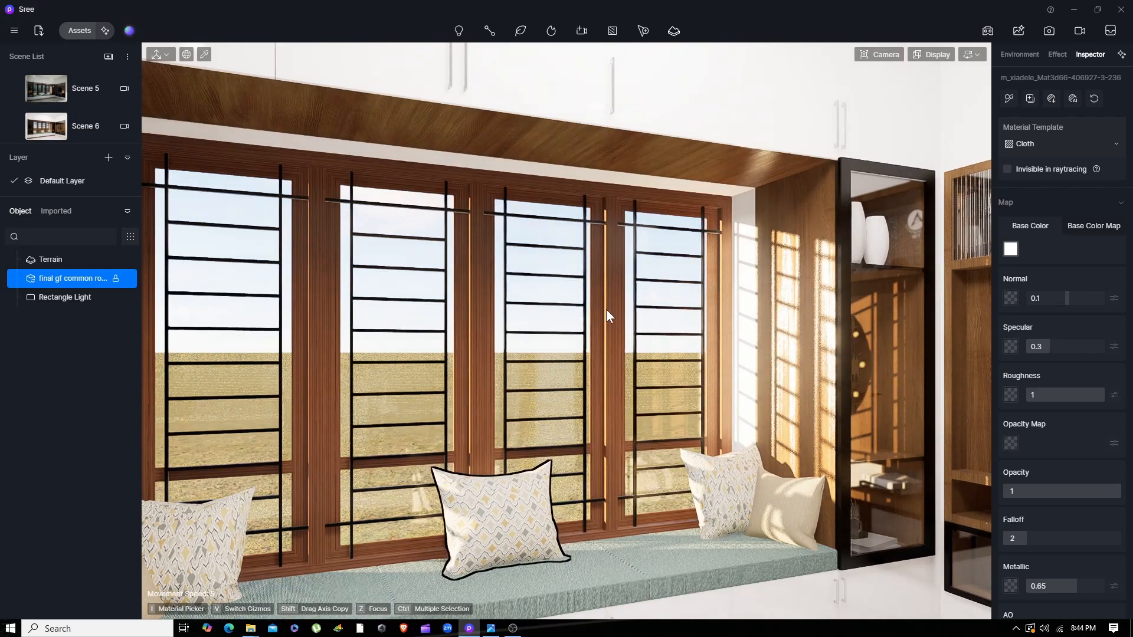
Select the wooden window frame to examine its material settings, and briefly check the asset library.
left_click(606, 309)
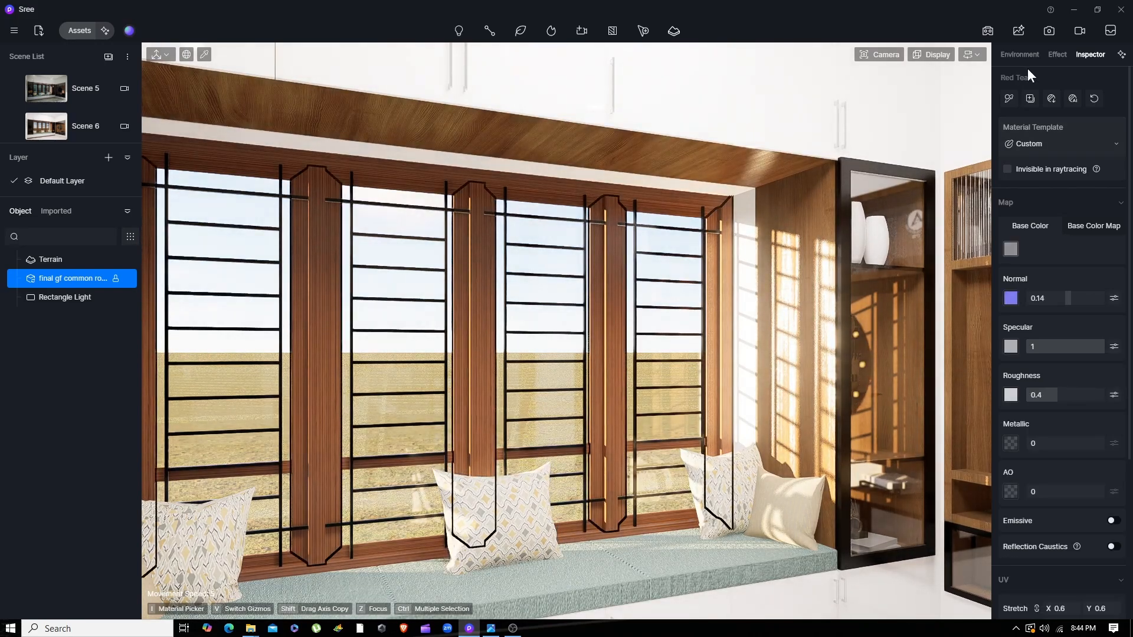
key("w")
key("s")
key("s")
left_click(79, 31)
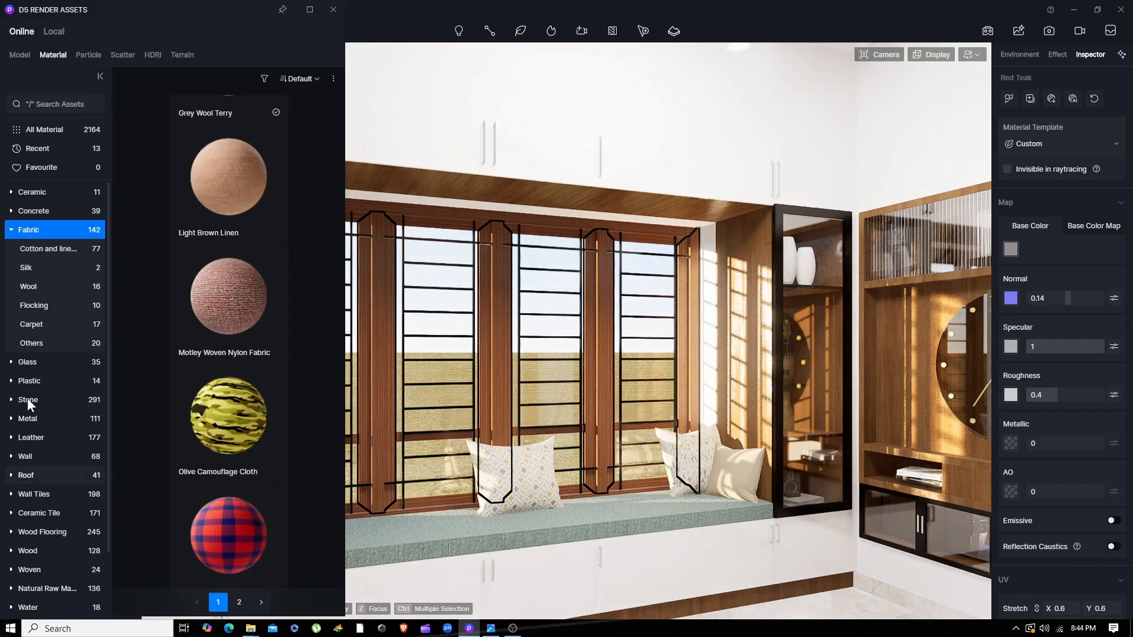
left_click(333, 9)
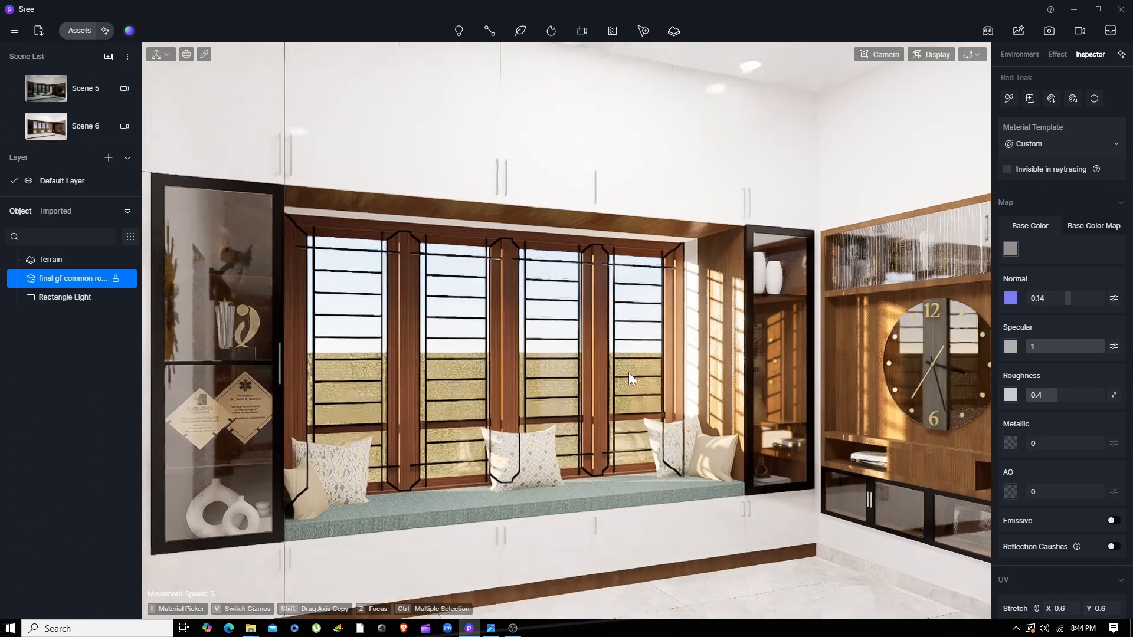
Examine the seat corner, glass cabinet, overhead cabinets and ceiling downlights for their material appearance.
key("w")
key("d")
key("w")
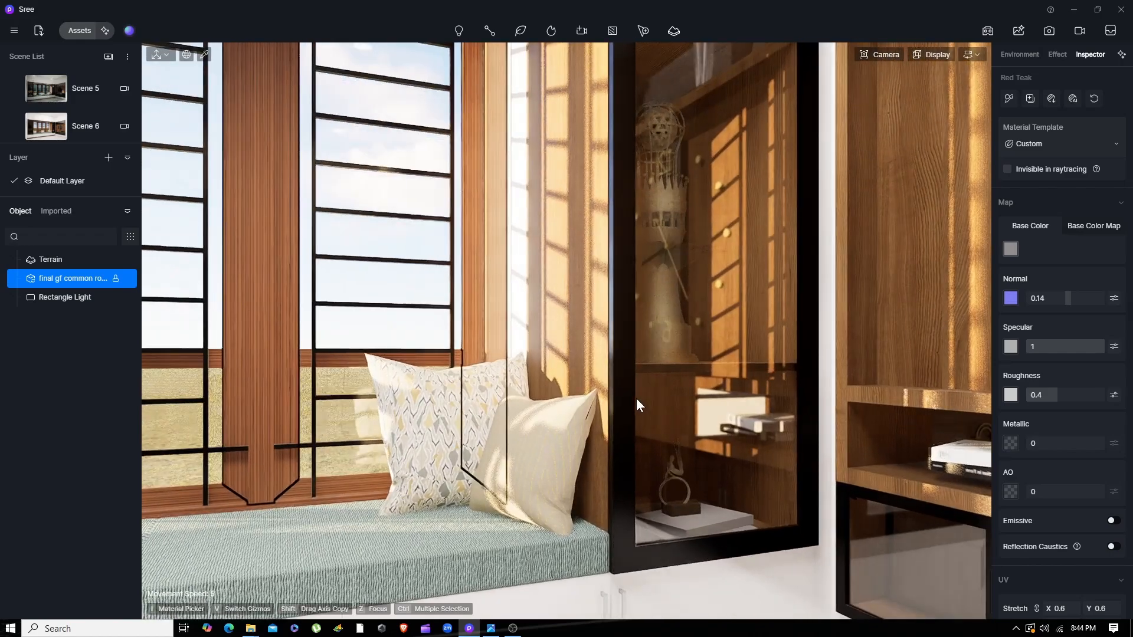
key("a")
key("s")
key("d")
key("w")
right_click_drag(689, 373, 330, 424)
key("s")
key("s")
right_click_drag(536, 405, 584, 250)
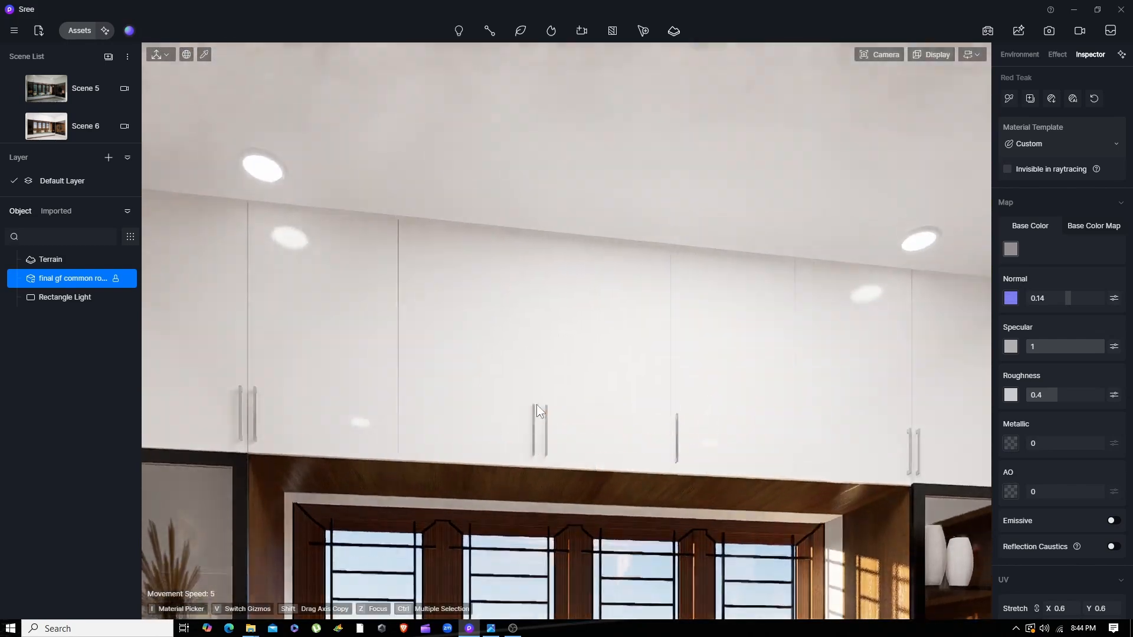
Set the marble floor tile material's roughness to 0 and its metallic value to about 0.14.
key("a")
right_click_drag(504, 300, 525, 354)
key("q")
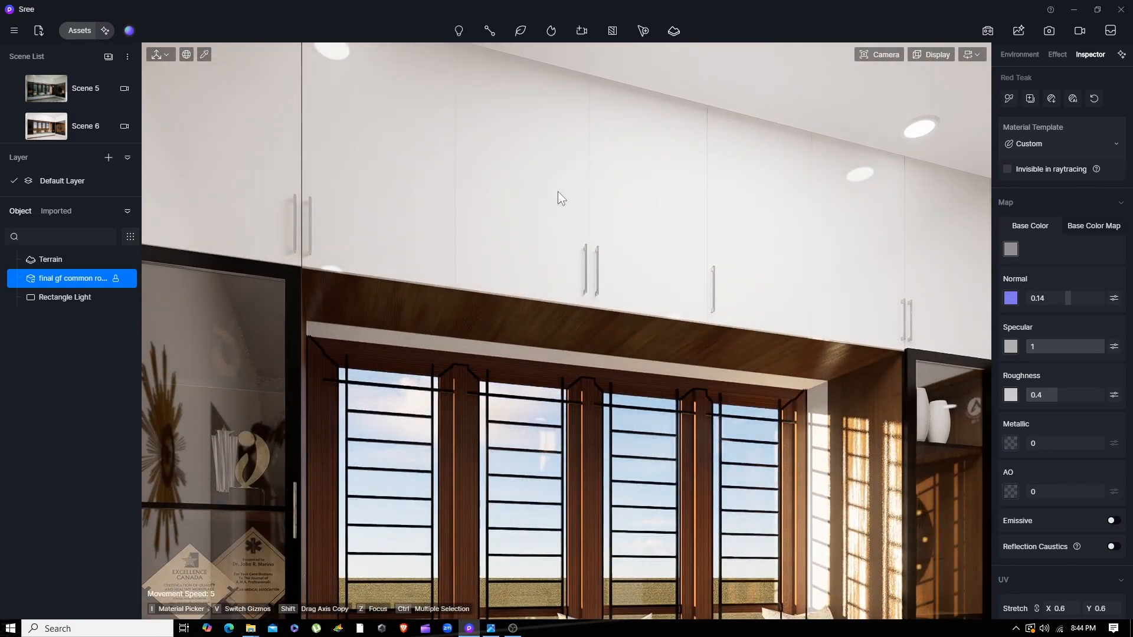
key("s")
right_click_drag(632, 275, 631, 460)
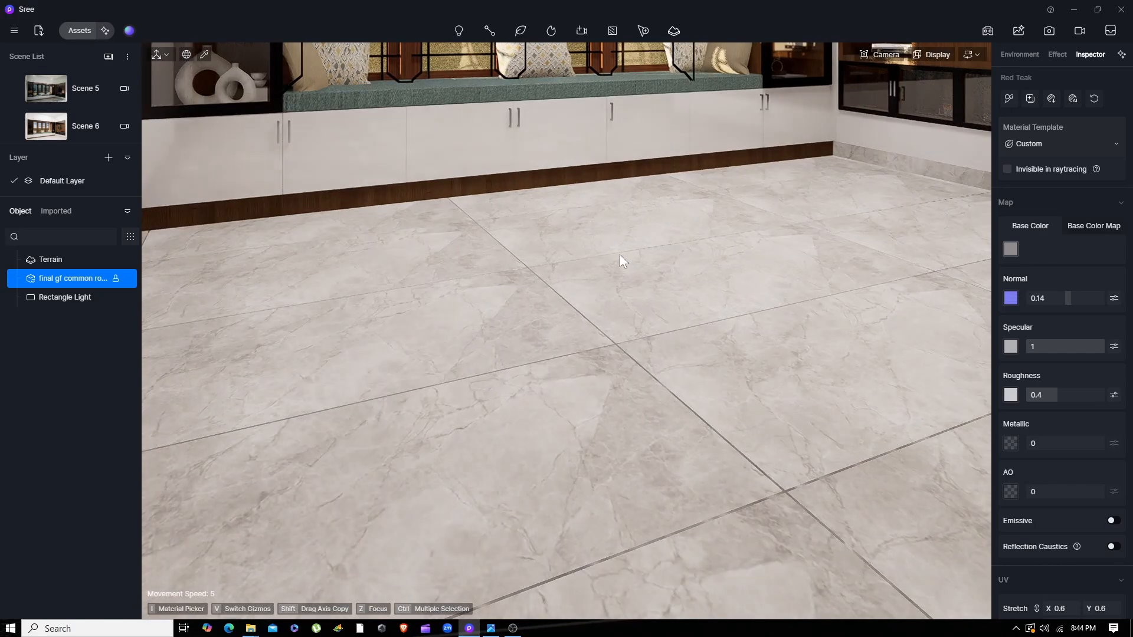
left_click(636, 238)
right_click_drag(610, 314, 596, 254)
left_click_drag(1055, 392, 921, 397)
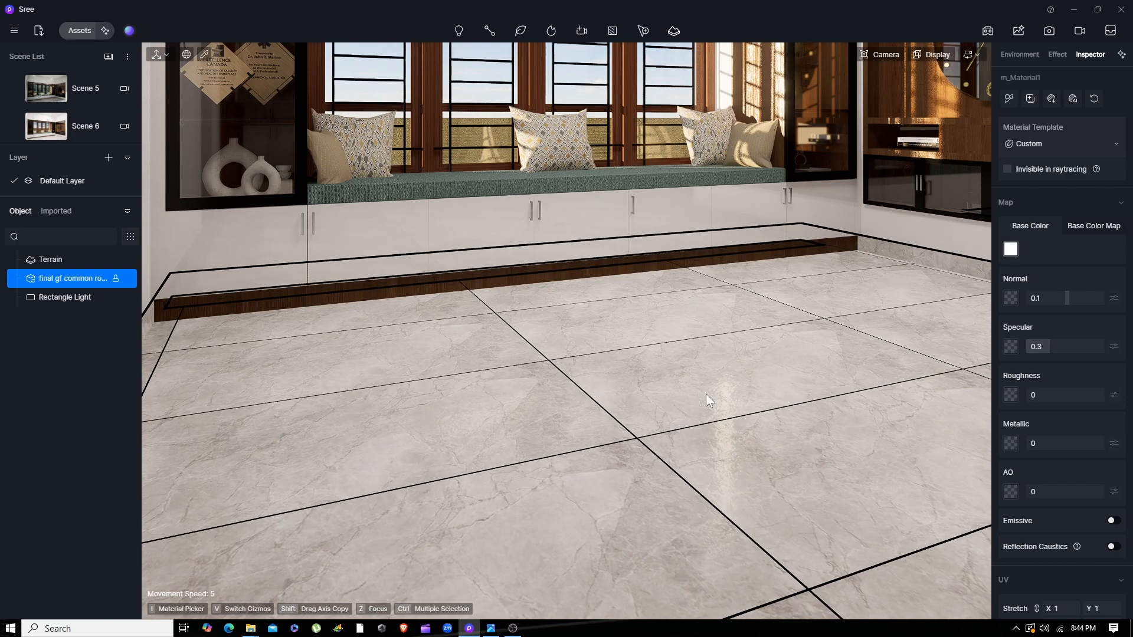
left_click_drag(1031, 444, 1038, 445)
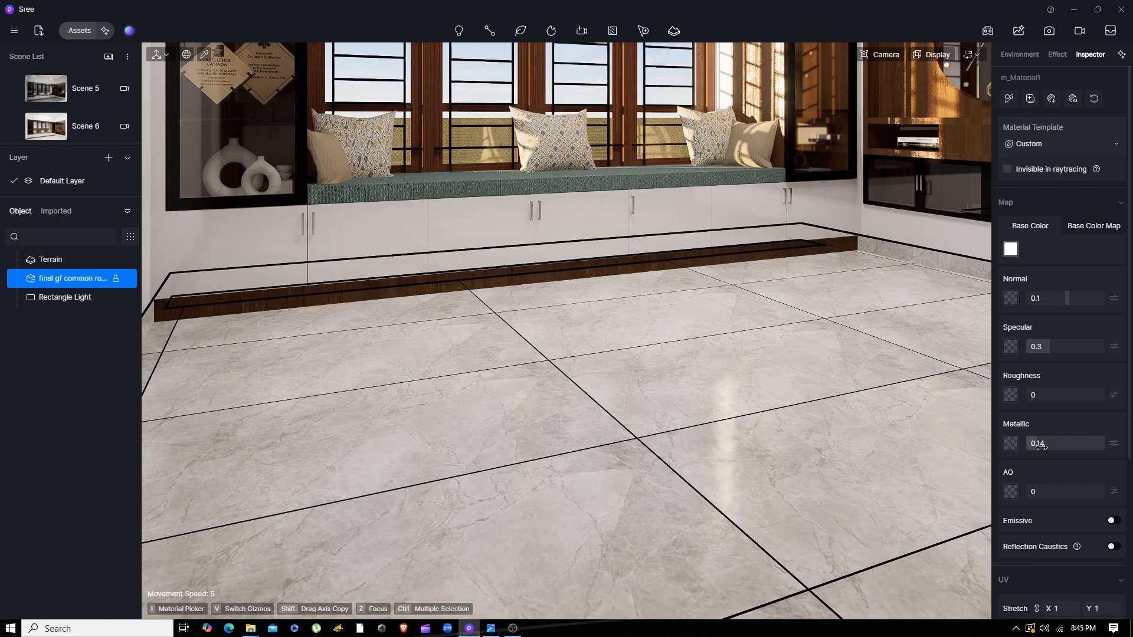
left_click(674, 483)
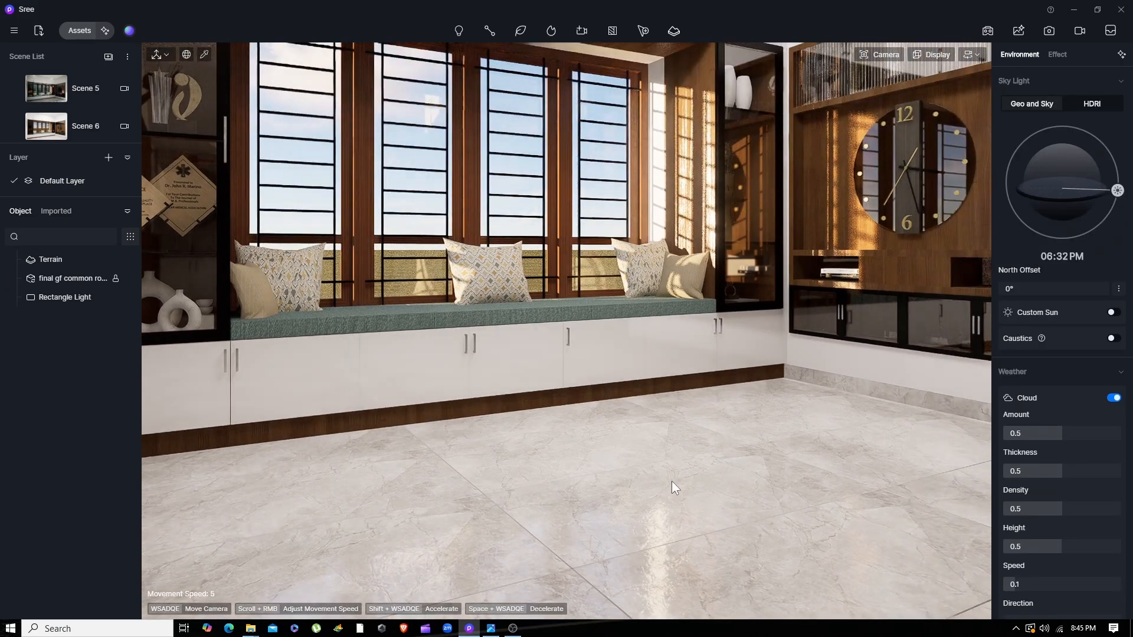
Return to the saved Scene 6 view and hide the Rectangle Light.
scroll(681, 486, "up", 5)
right_click_drag(703, 509, 682, 501)
left_click(69, 124)
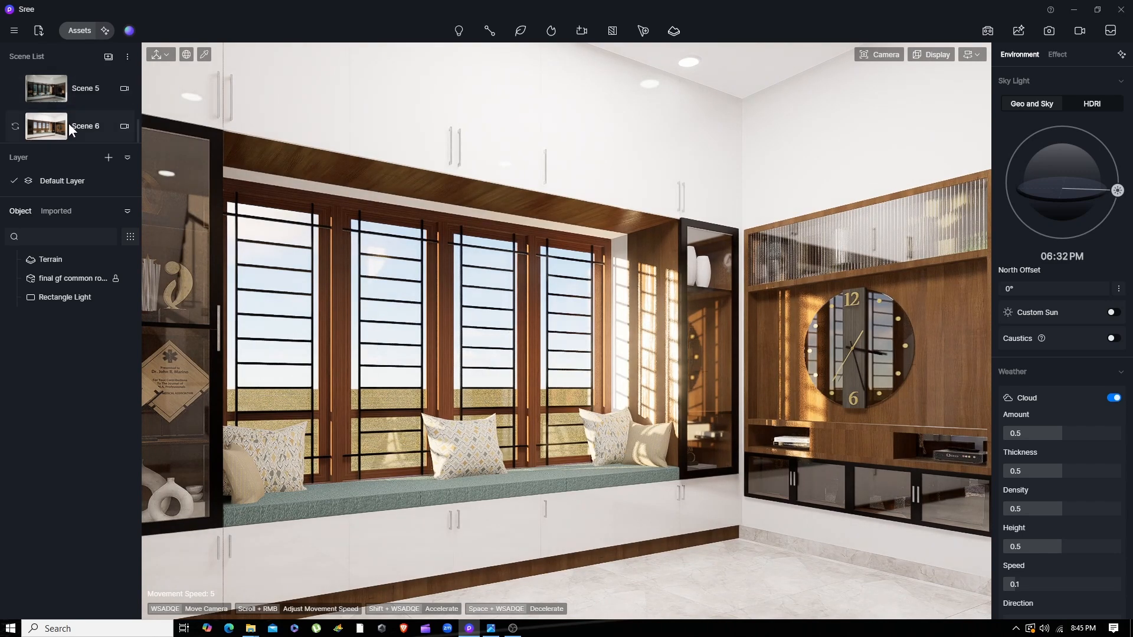
left_click(68, 123)
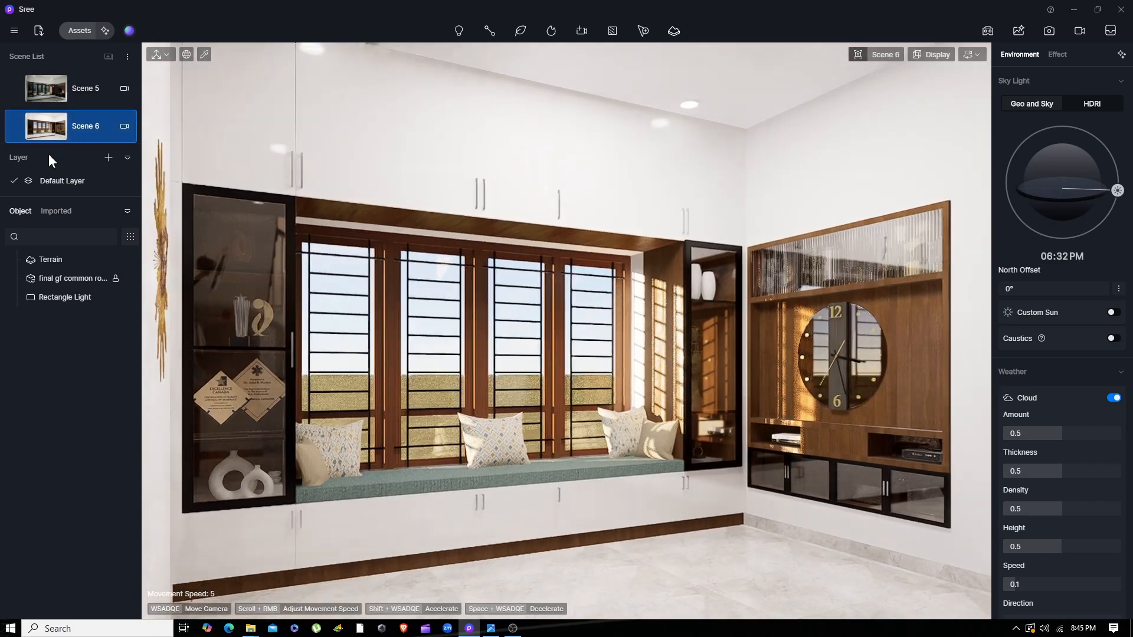
left_click(77, 298)
left_click(130, 298)
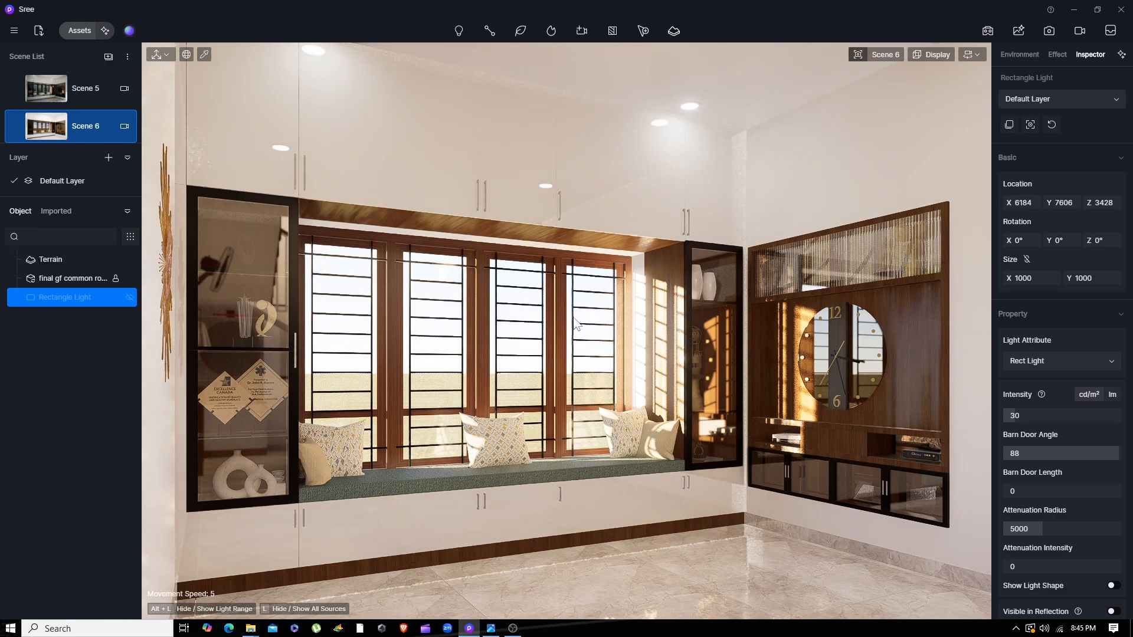
Compare the scene with the reference render, and examine the terrain outside the window before returning to Scene 6.
left_click(498, 630)
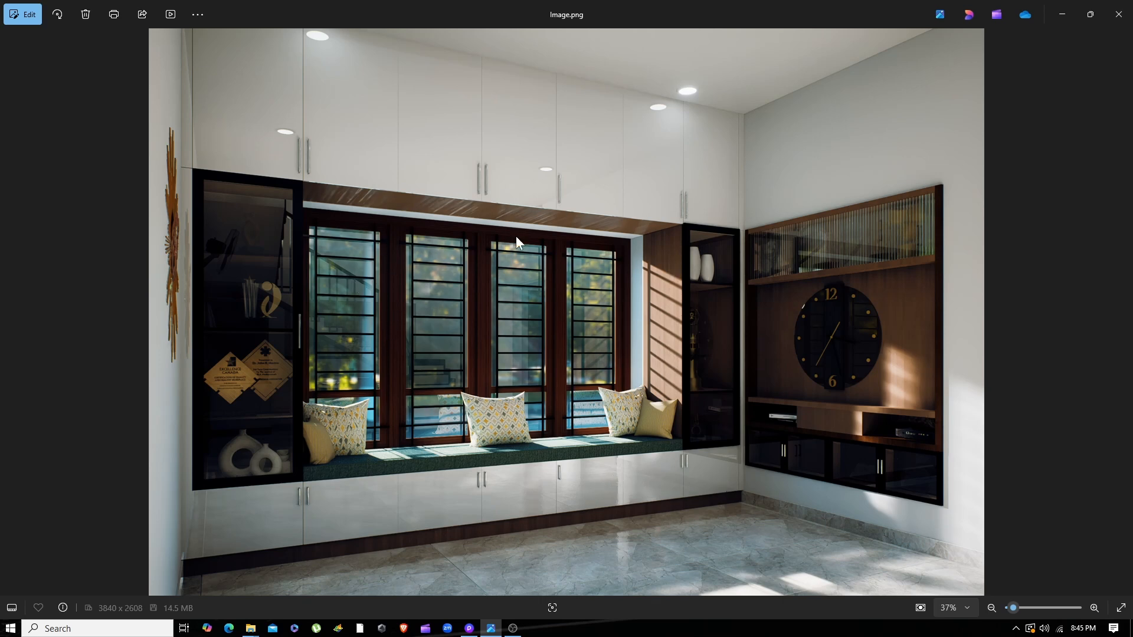
left_click(472, 630)
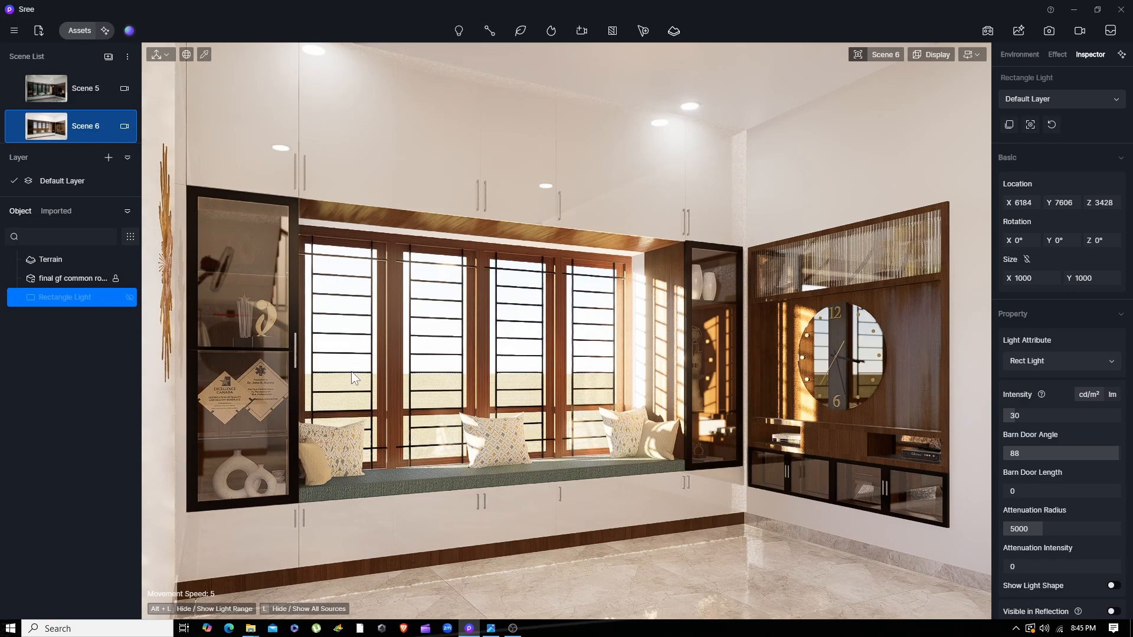
key("w")
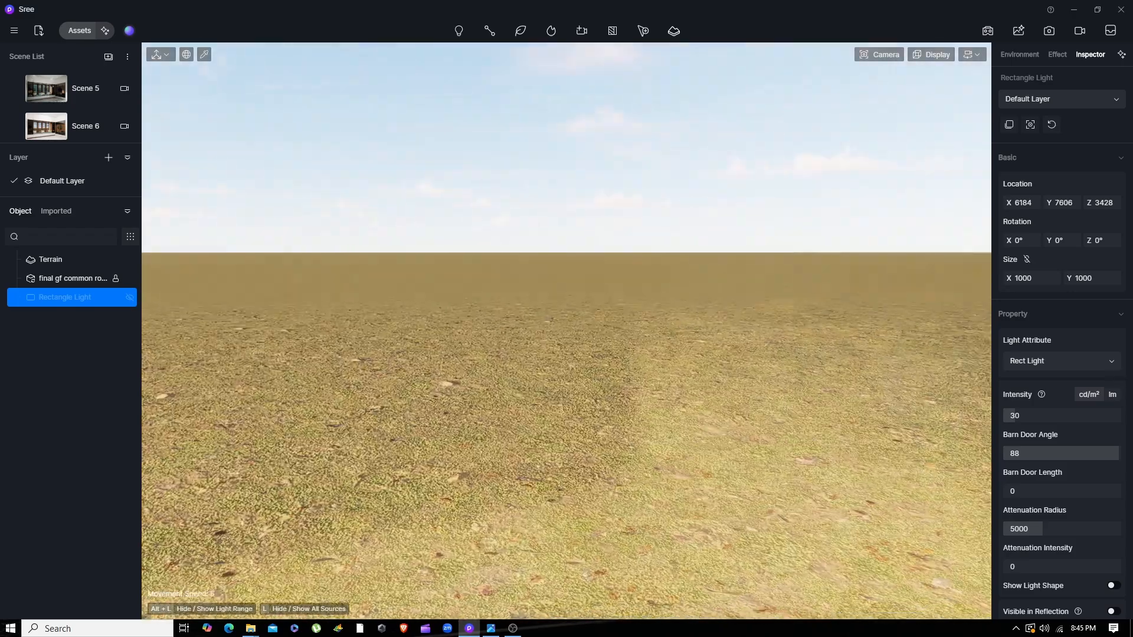
right_click_drag(540, 388, 447, 351)
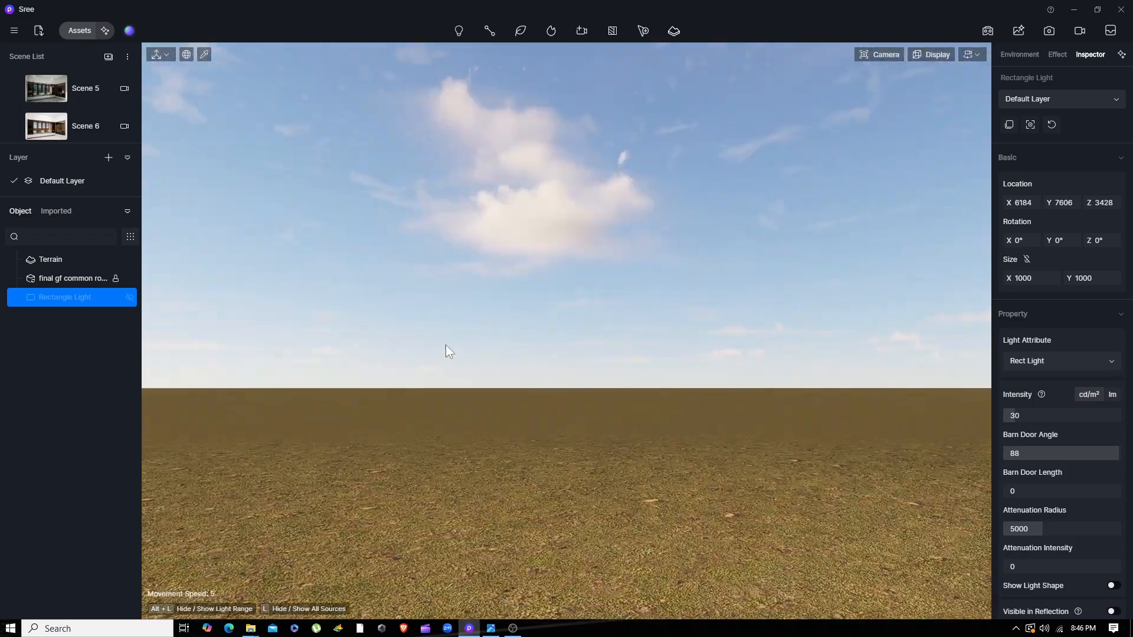
left_click(84, 125)
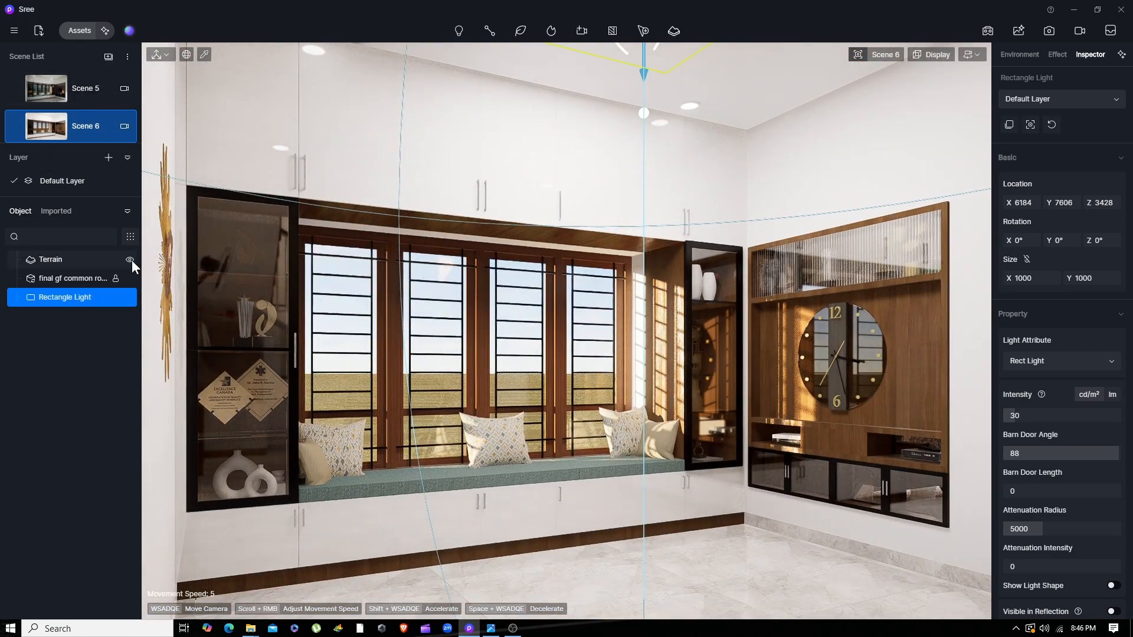
Hide the Terrain object and delete the Rectangle Light from the scene.
left_click(130, 260)
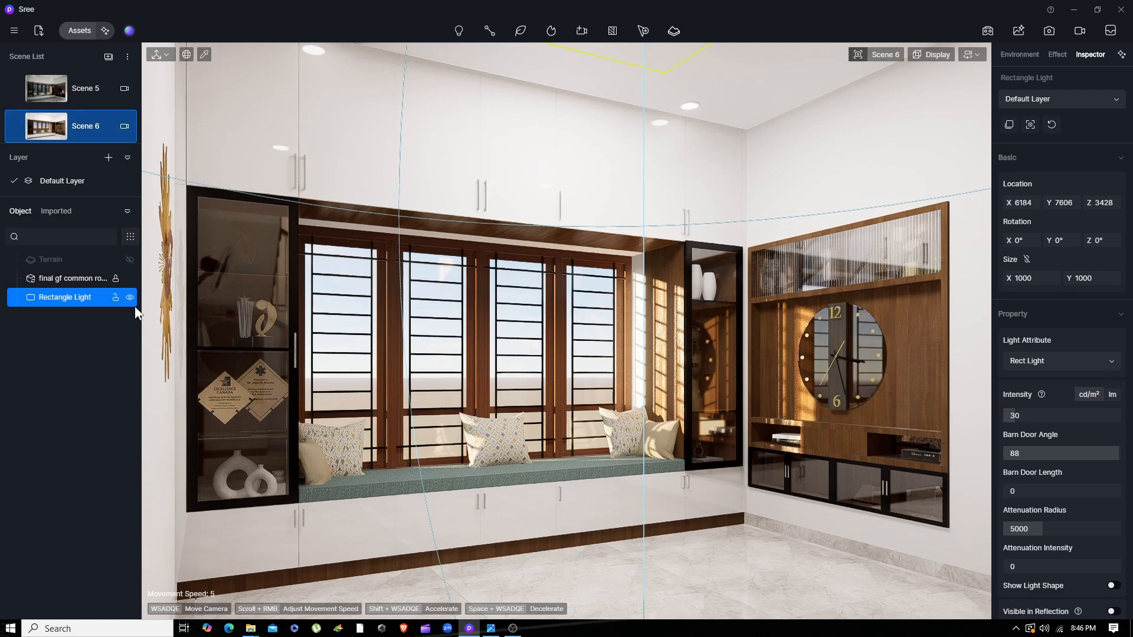
left_click(129, 297)
right_click(65, 302)
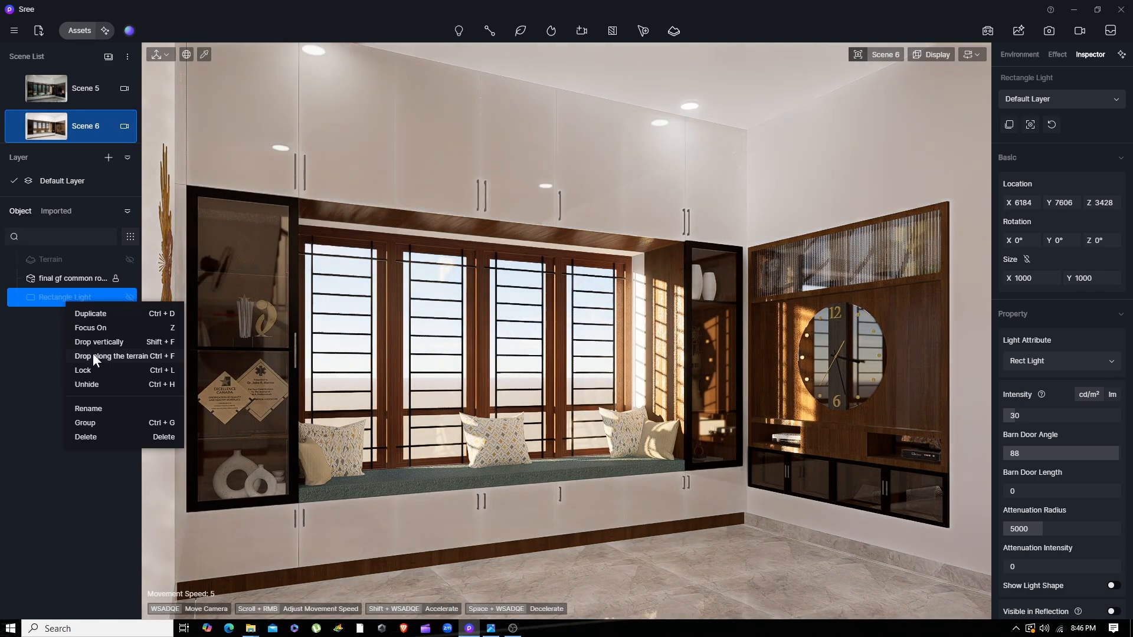
left_click(94, 436)
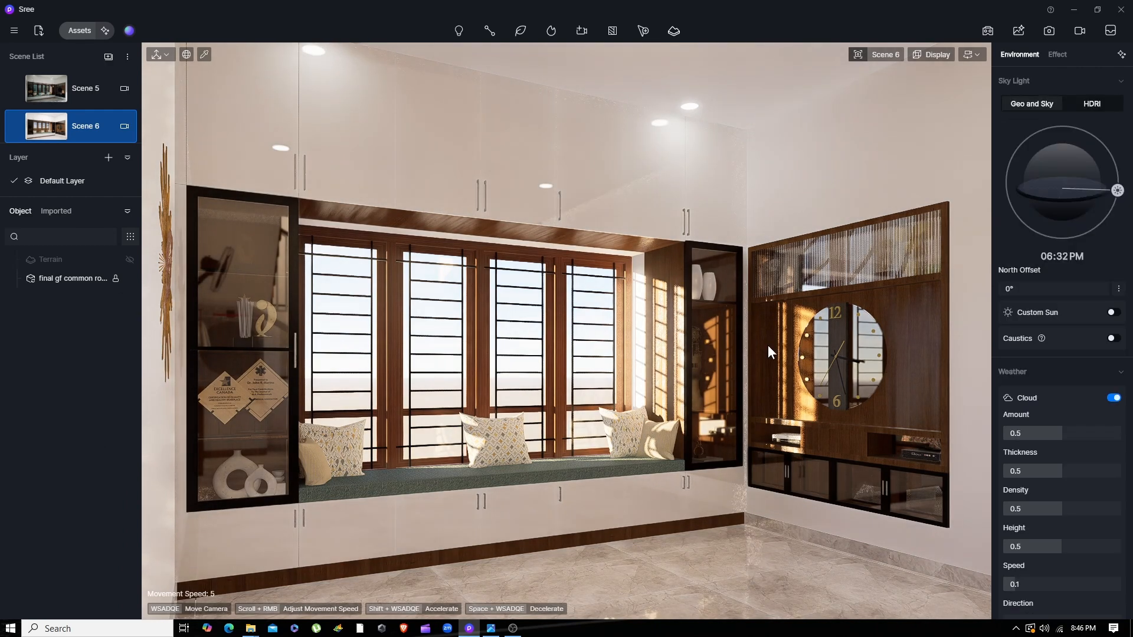
Apply the Interior-Exhibition Hall environment preset from the second page of the D5 Curated presets.
left_click(129, 32)
left_click(503, 148)
left_click_drag(557, 130, 108, 109)
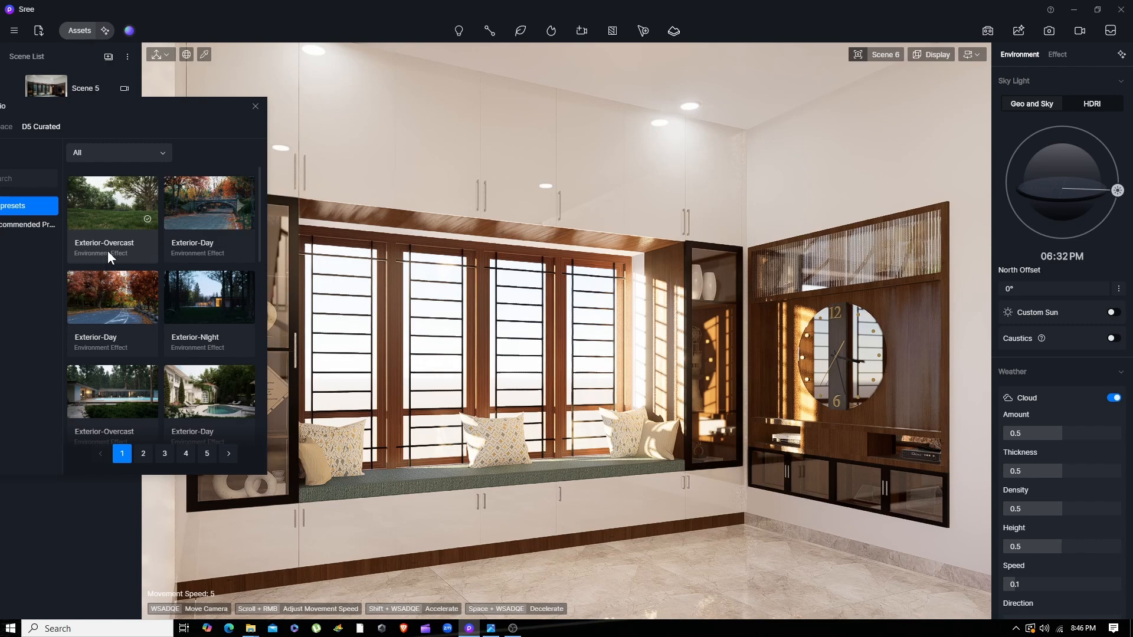
left_click(143, 452)
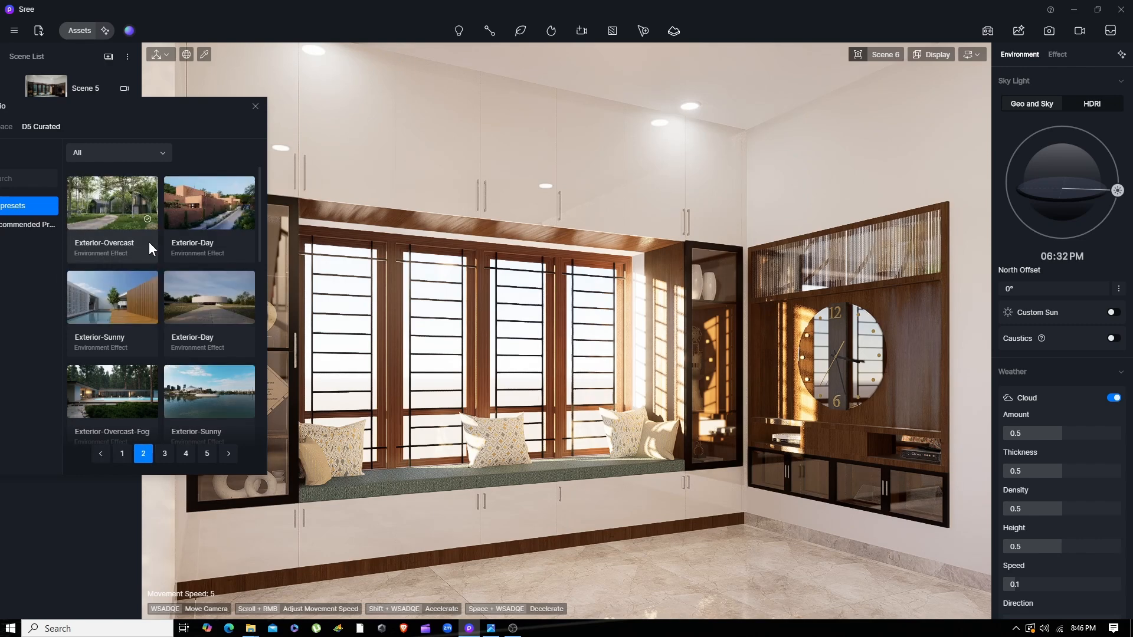
scroll(149, 242, "down", 1)
scroll(149, 242, "down", 3)
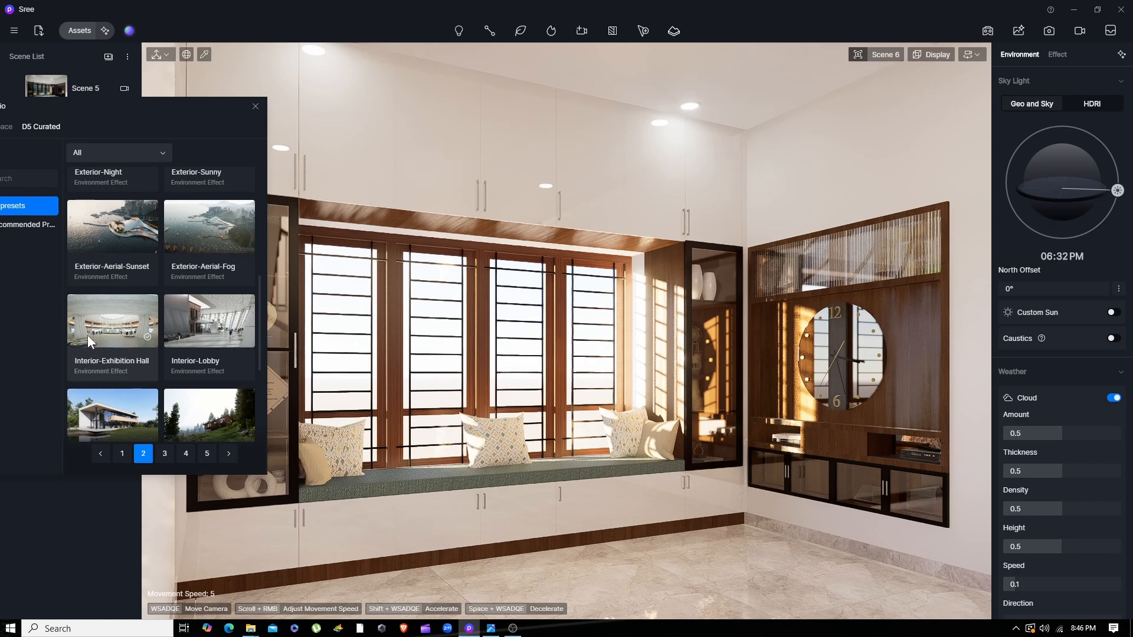
left_click(116, 331)
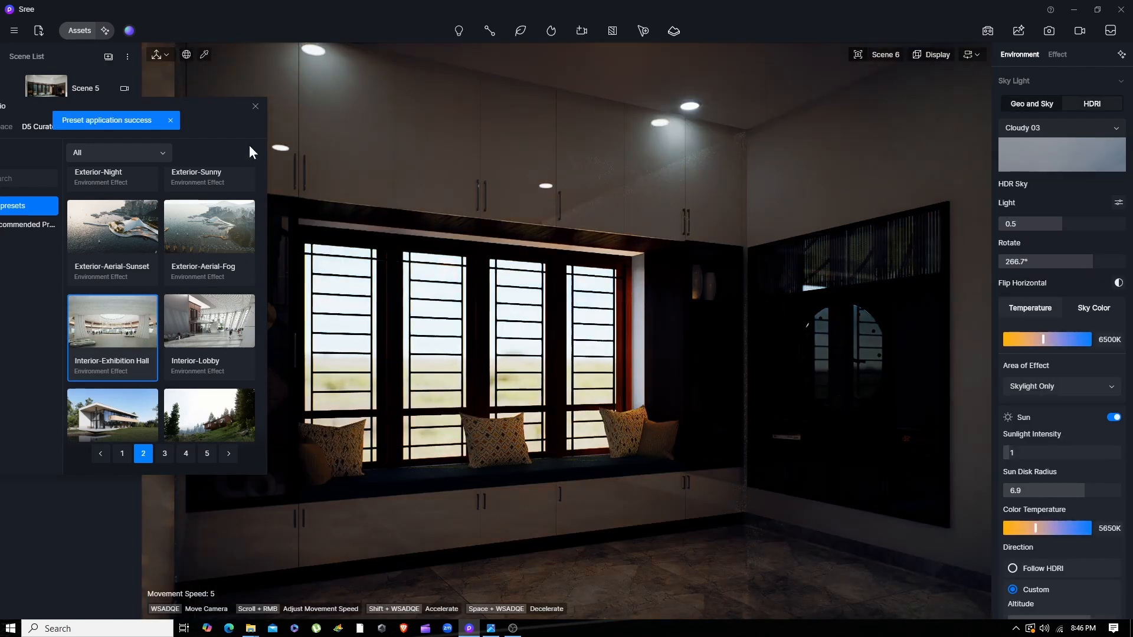
left_click(255, 107)
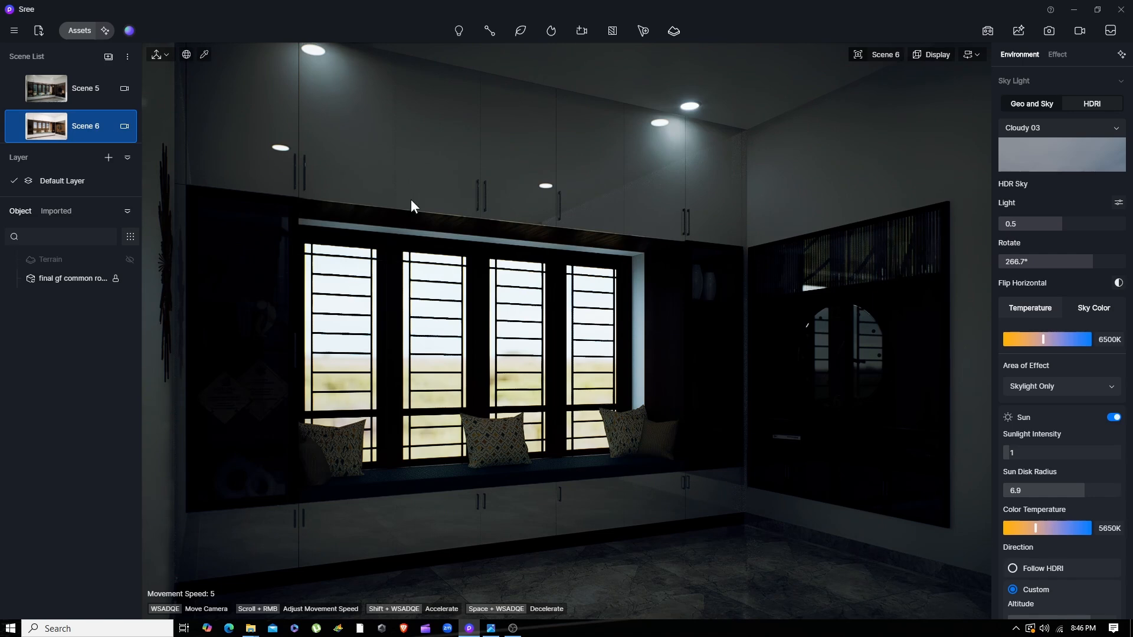
Try the custom wide_street_02_4k and overcast_soil_puresky_4k HDRIs, and assign symmetrical_garden_02_4k as the sky.
left_click(1113, 129)
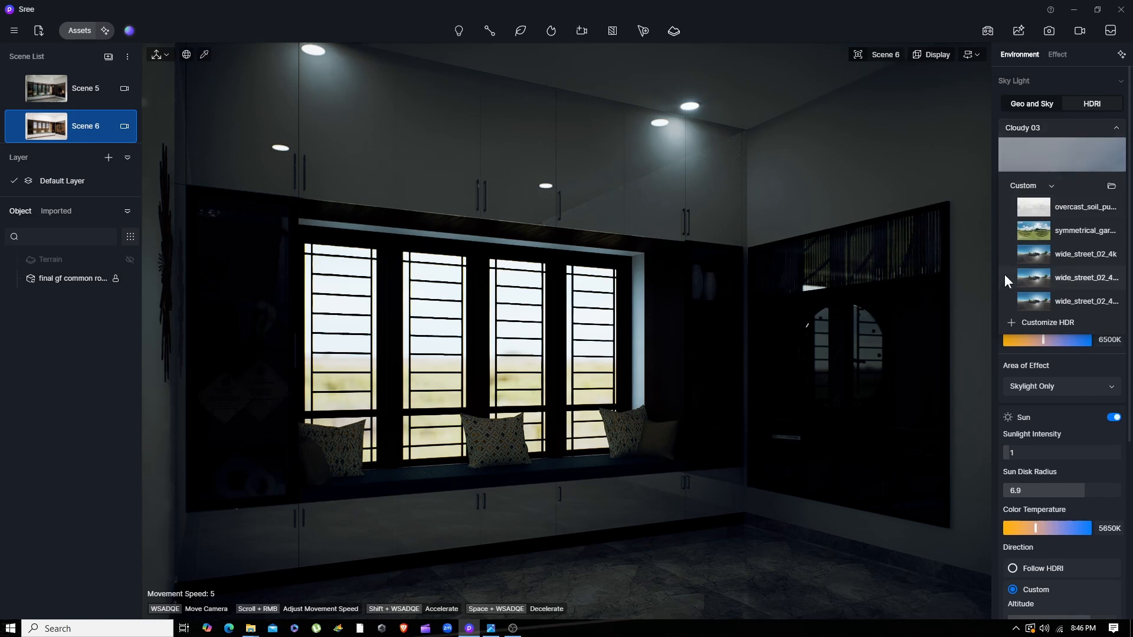
scroll(1040, 253, "down", 3)
scroll(1039, 253, "up", 2)
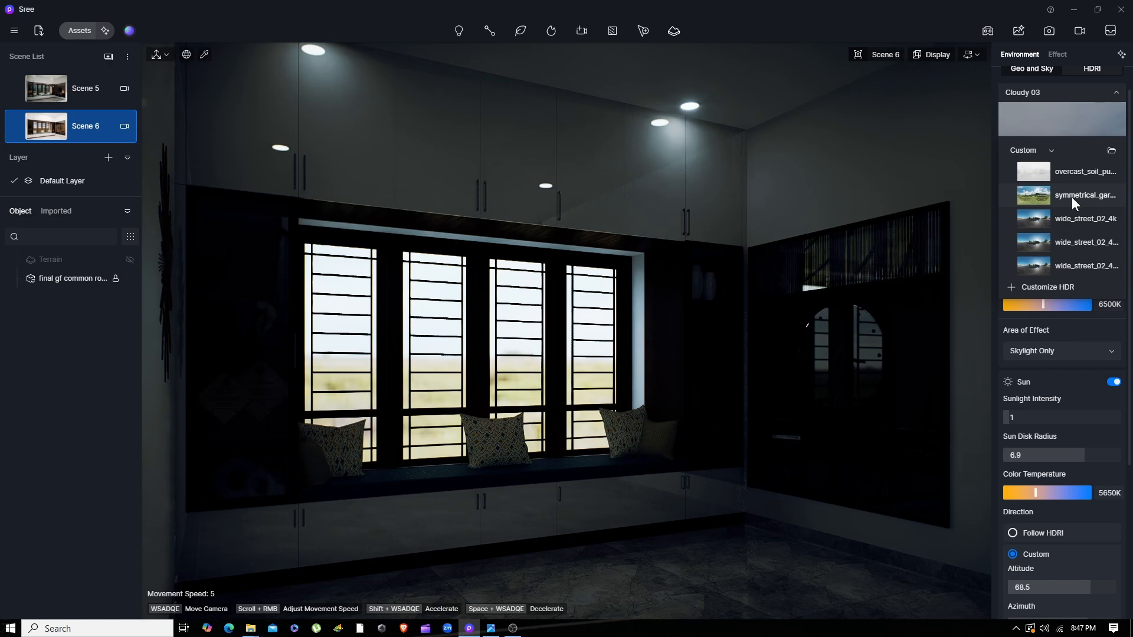
left_click(1071, 197)
left_click(1063, 218)
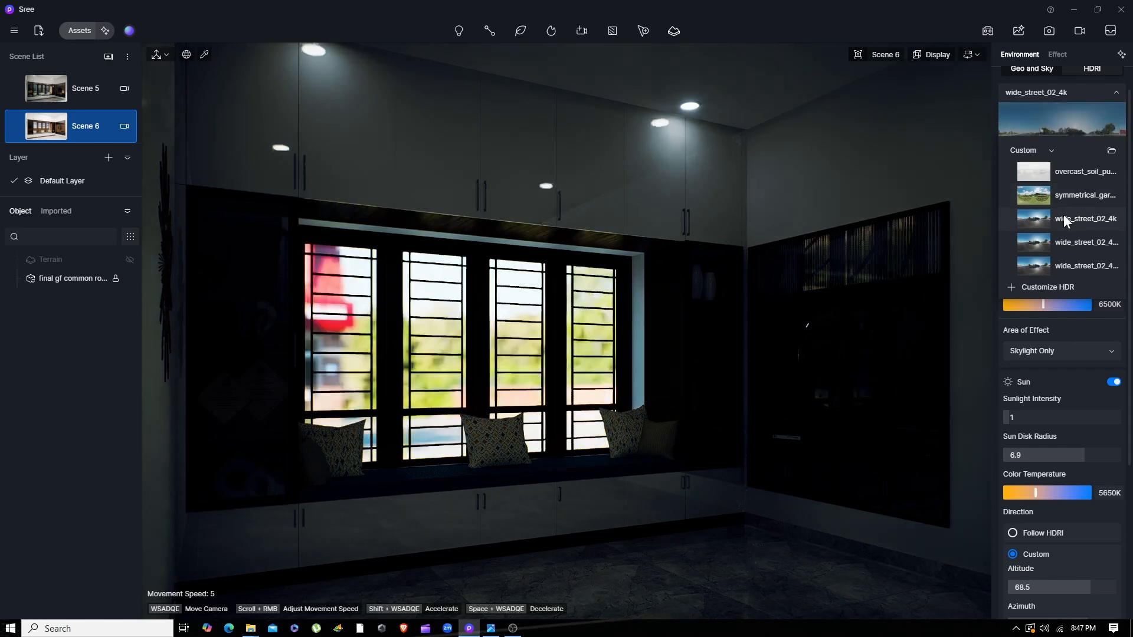
left_click(1061, 194)
left_click(1071, 170)
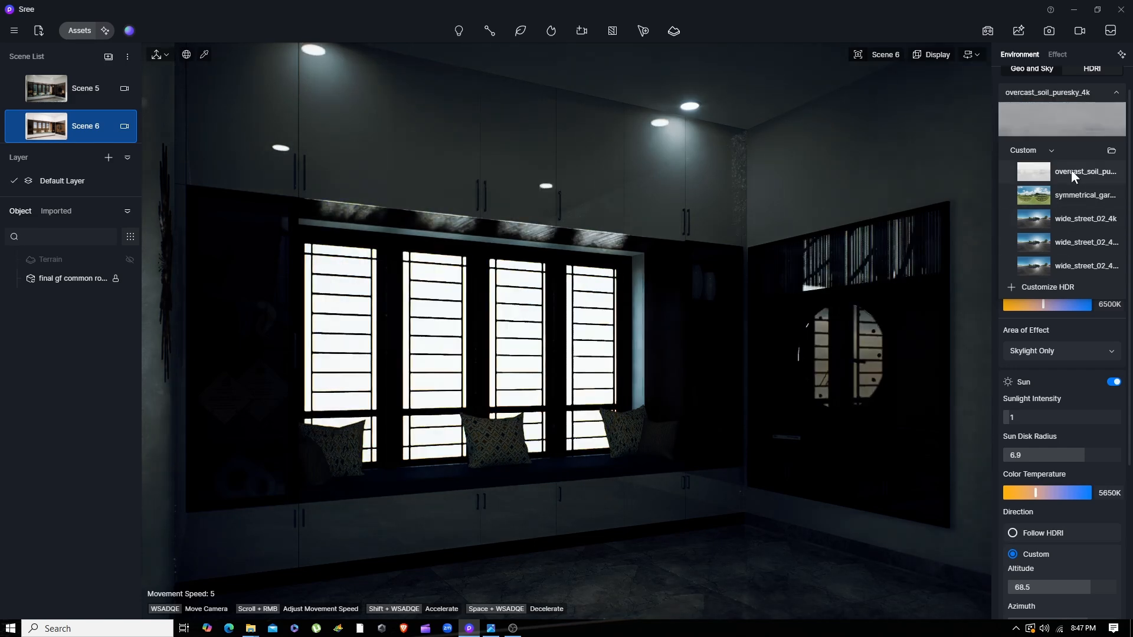
left_click(1061, 188)
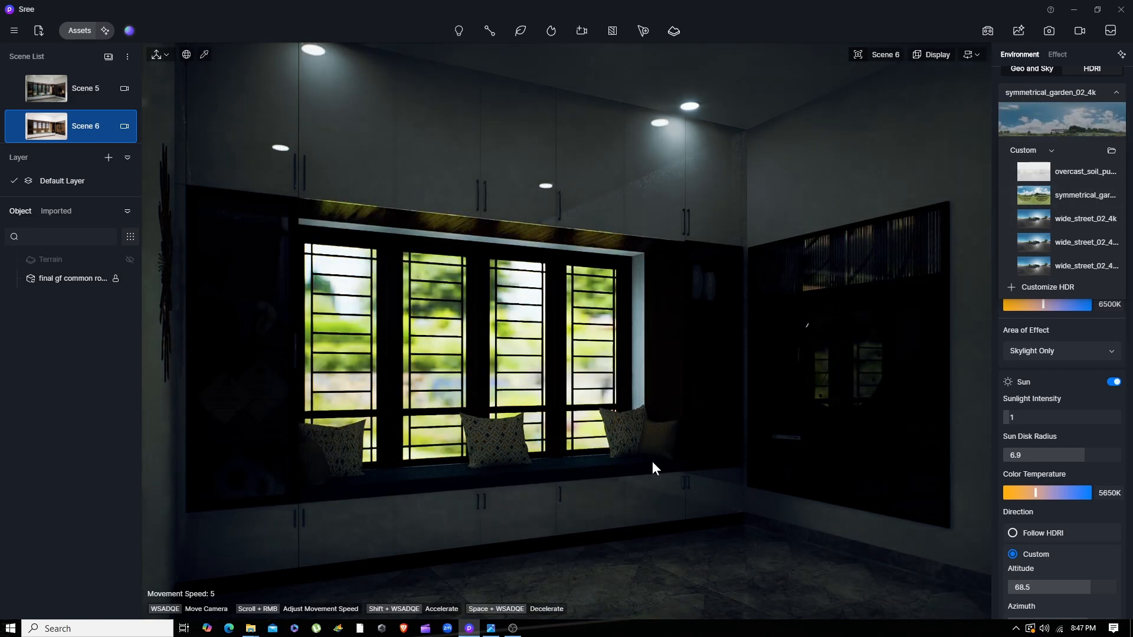
Check the reference render, and set the garden HDRI's rotation to 93.4° and its light to 1.
left_click(491, 628)
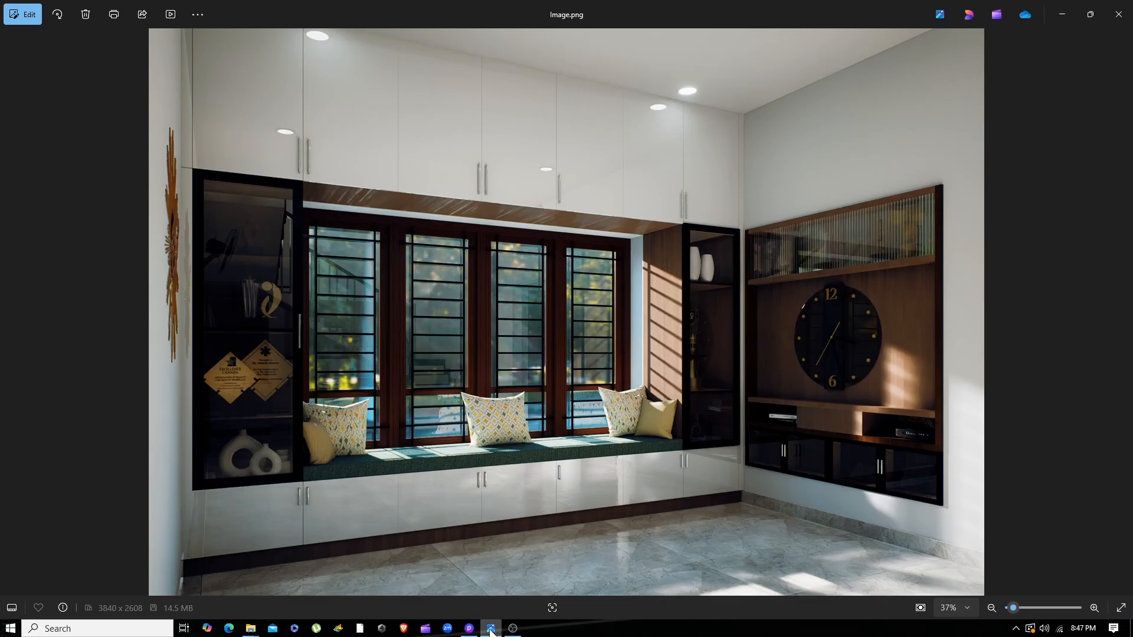
left_click(490, 628)
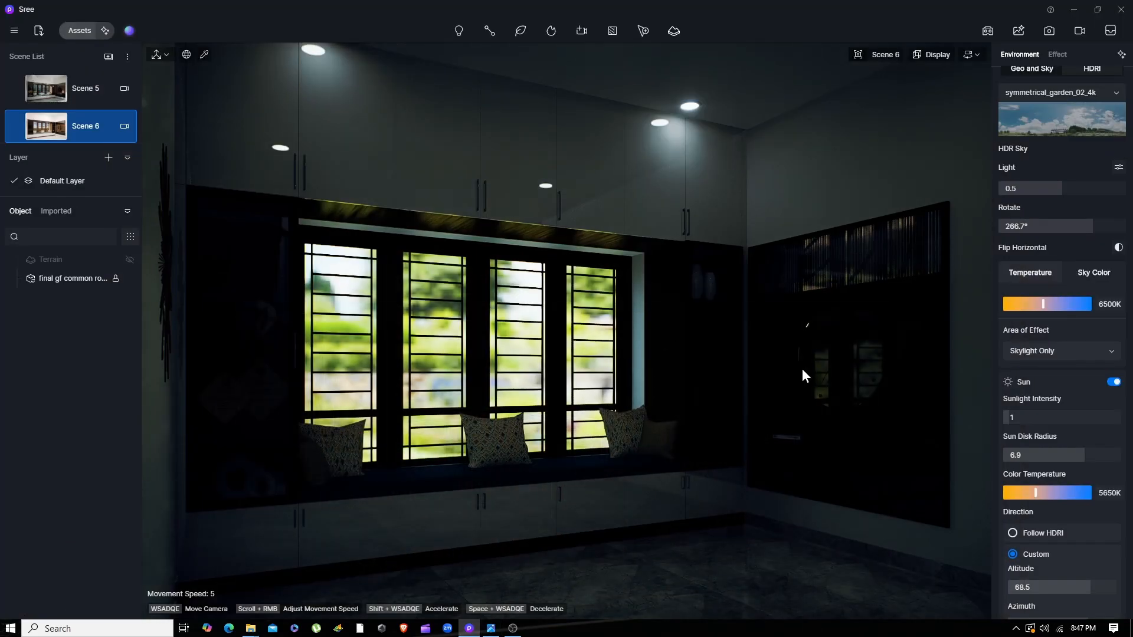
left_click_drag(1074, 226, 1025, 241)
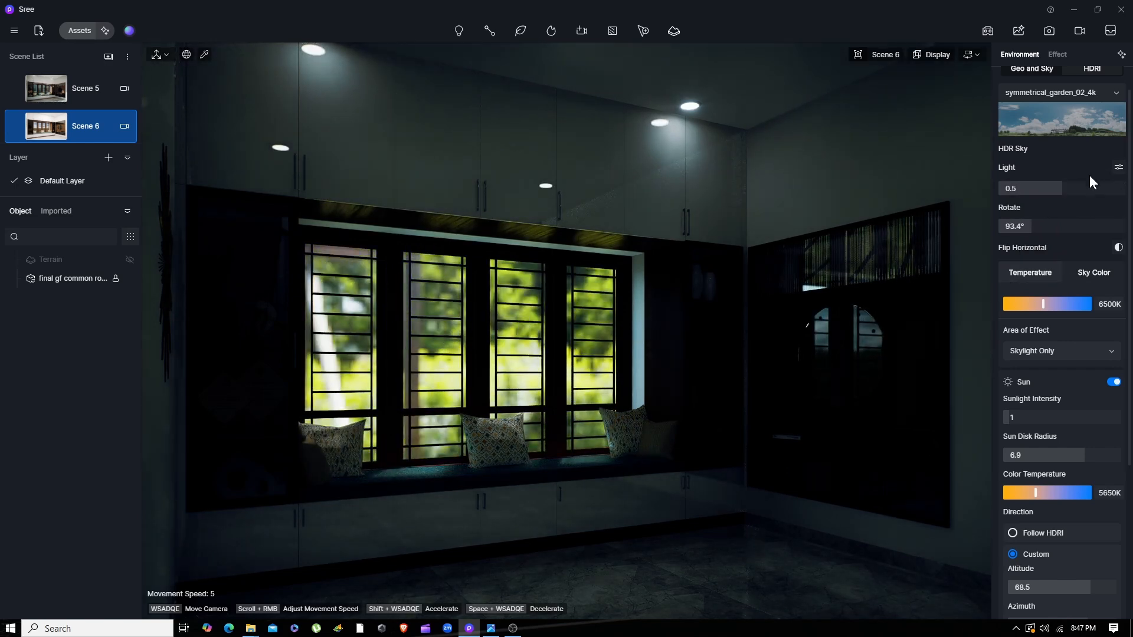
left_click_drag(1064, 190, 1131, 203)
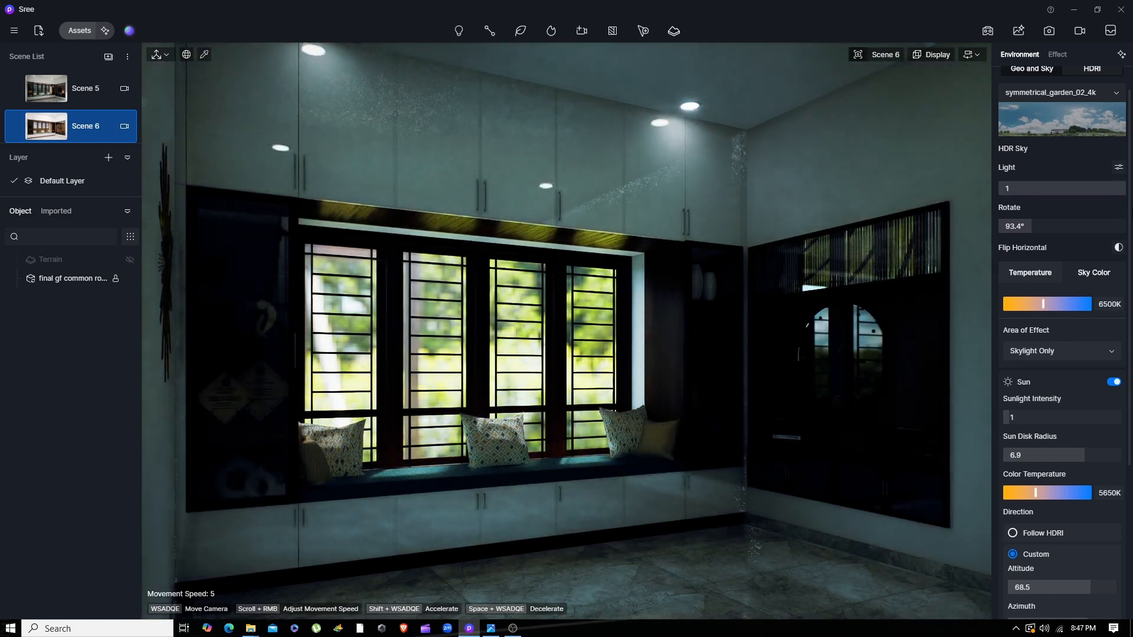
Compare the lighting with the reference render, and set the ceiling downlight material's emissive intensity to 26.8.
left_click(490, 629)
left_click(490, 629)
left_click(490, 629)
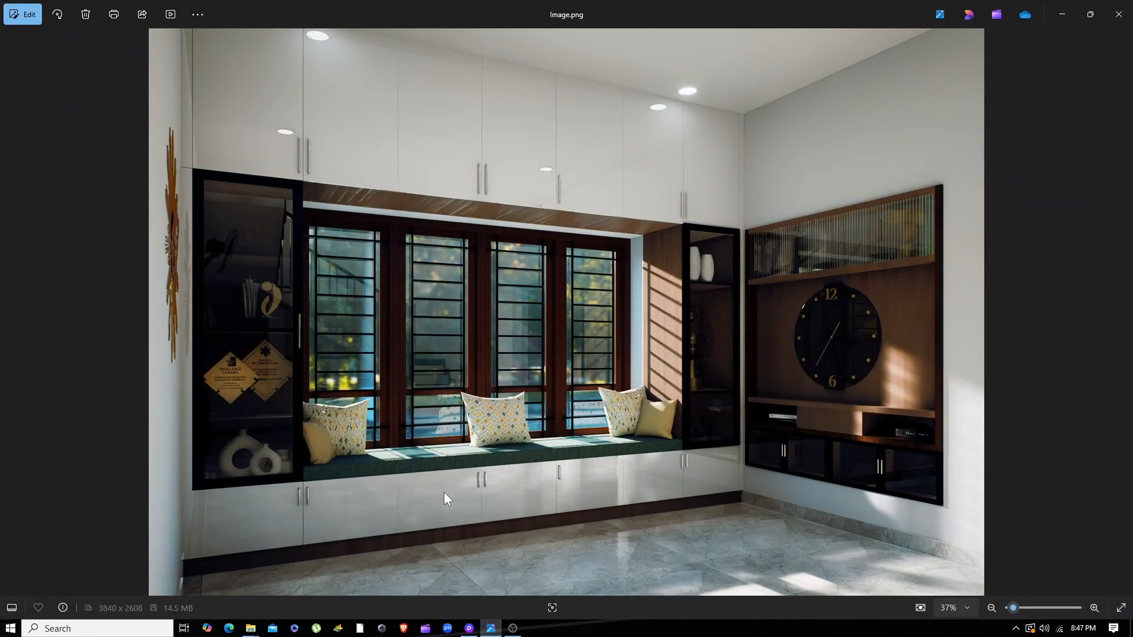
left_click(490, 629)
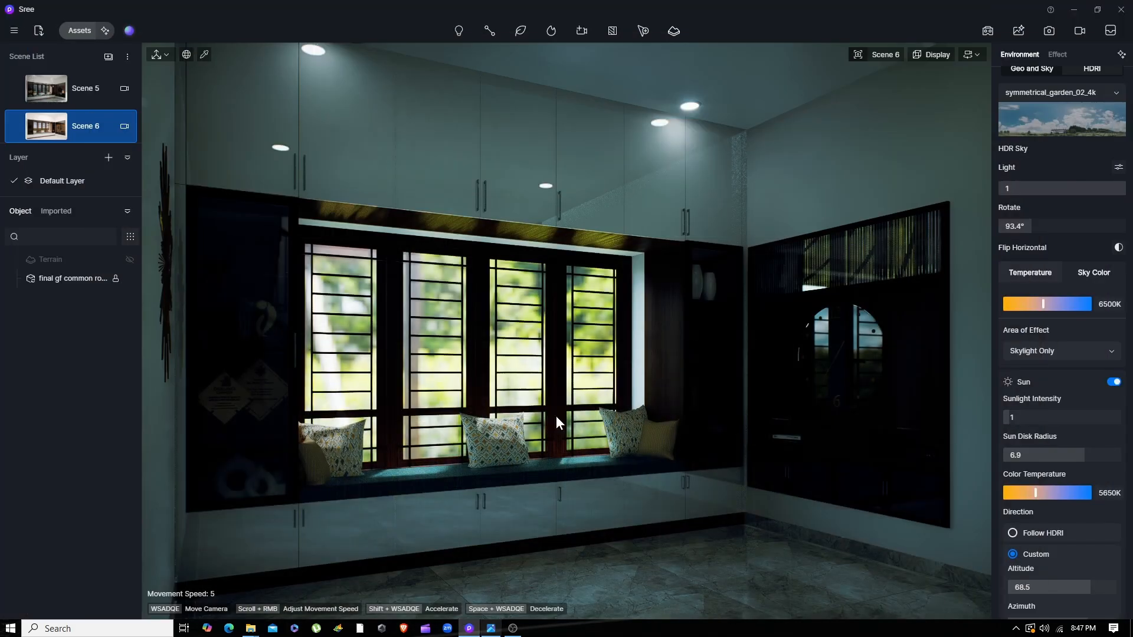
left_click(692, 107)
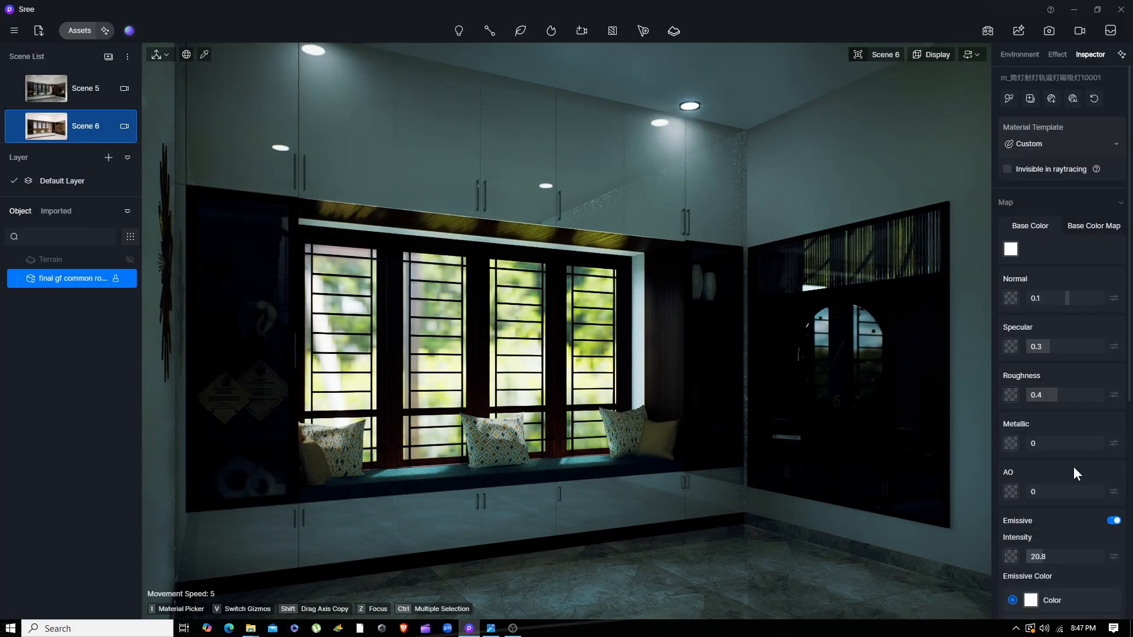
scroll(1077, 474, "down", 1)
mouse_move(1047, 523)
left_mouse_down()
mouse_move(1073, 526)
mouse_move(1050, 529)
left_mouse_up()
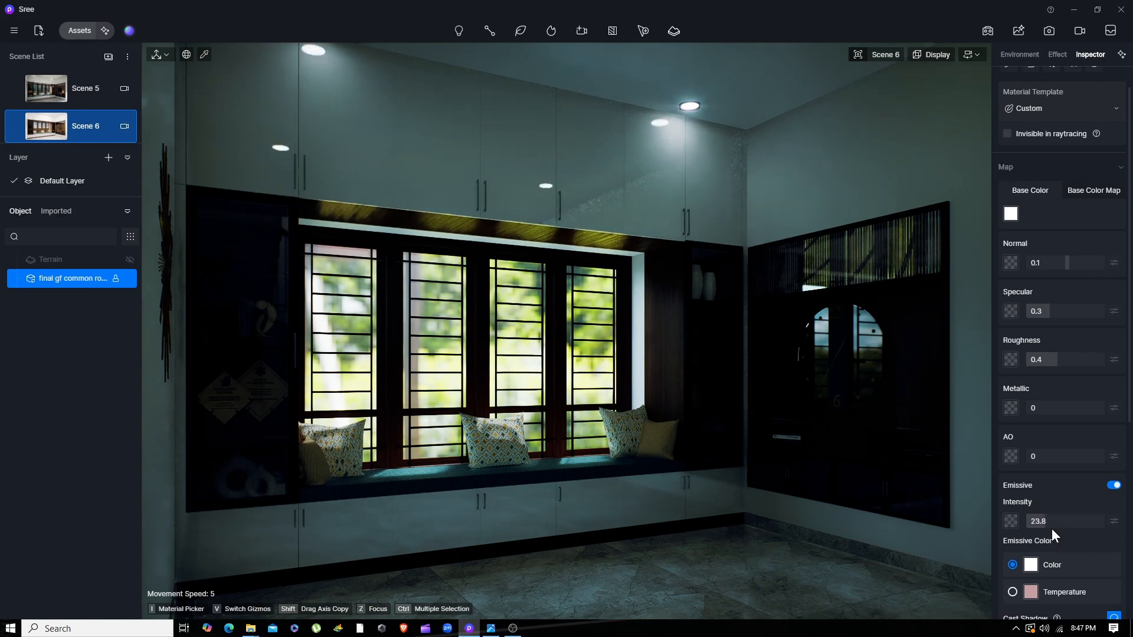
Set the camera exposure to 0.16 and compare the scene with the reference render.
left_click(882, 56)
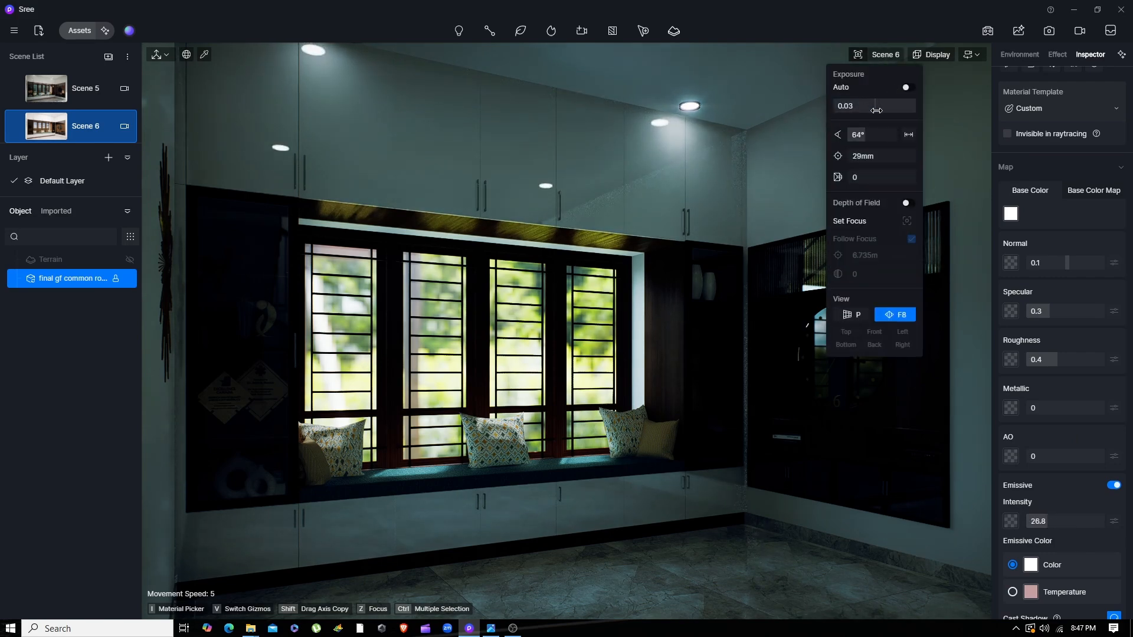
left_click_drag(880, 112, 883, 112)
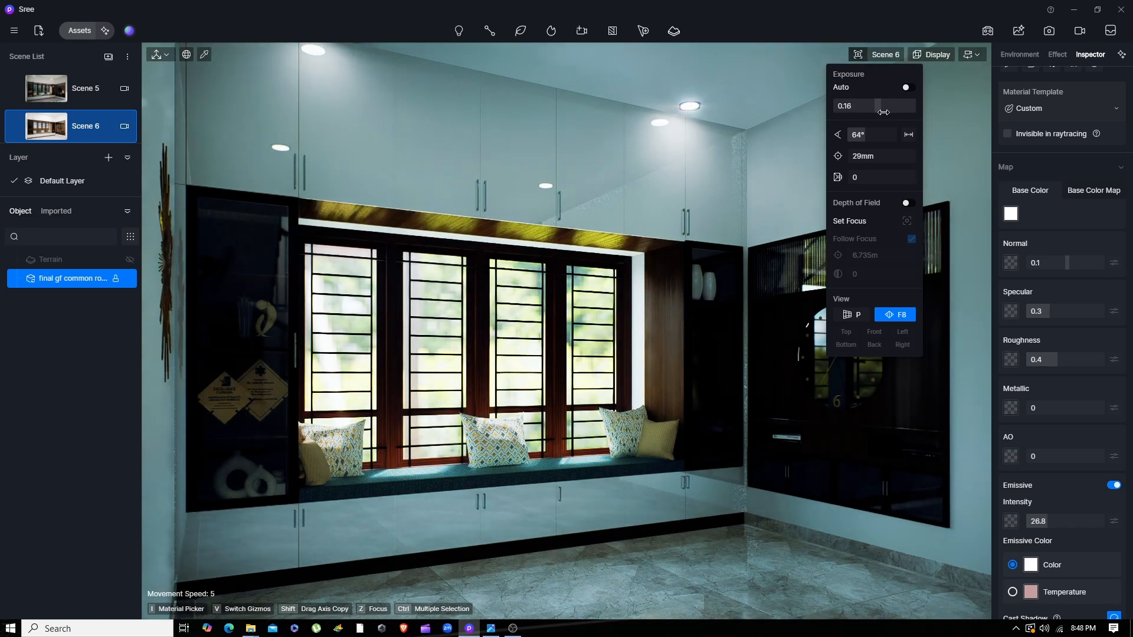
left_click(490, 628)
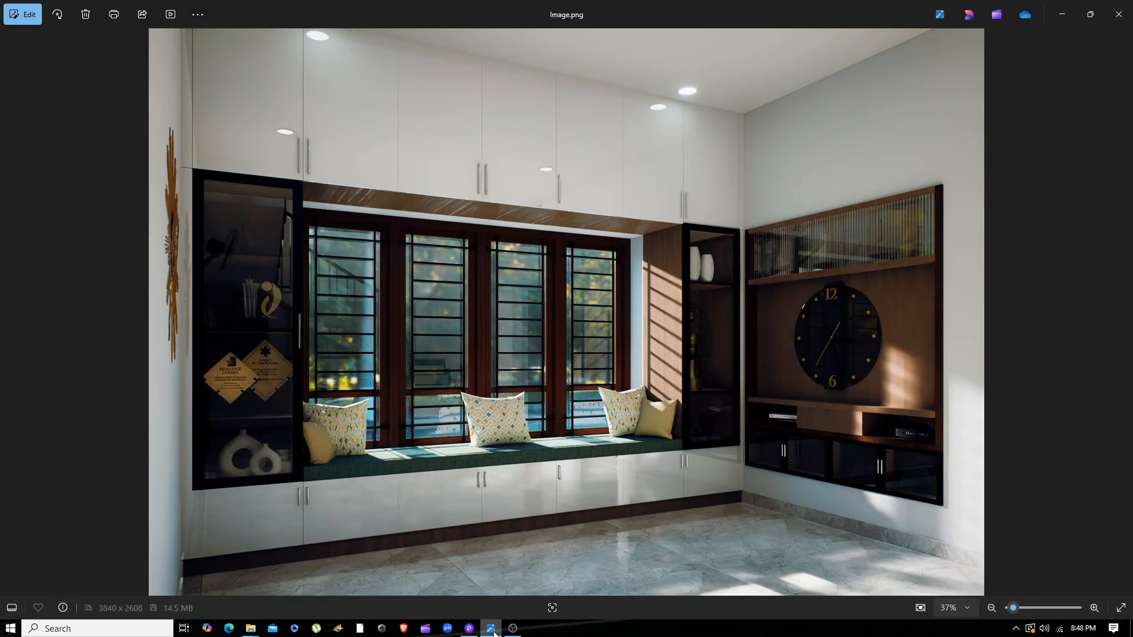
scroll(540, 405, "up", 2)
scroll(477, 340, "down", 2)
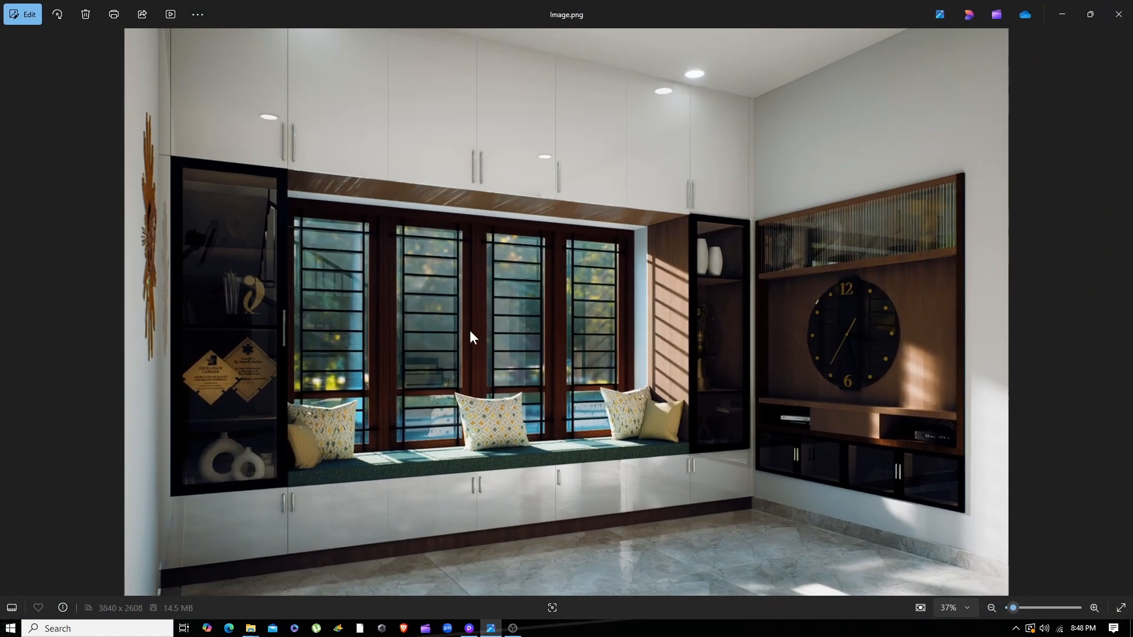
left_click(491, 628)
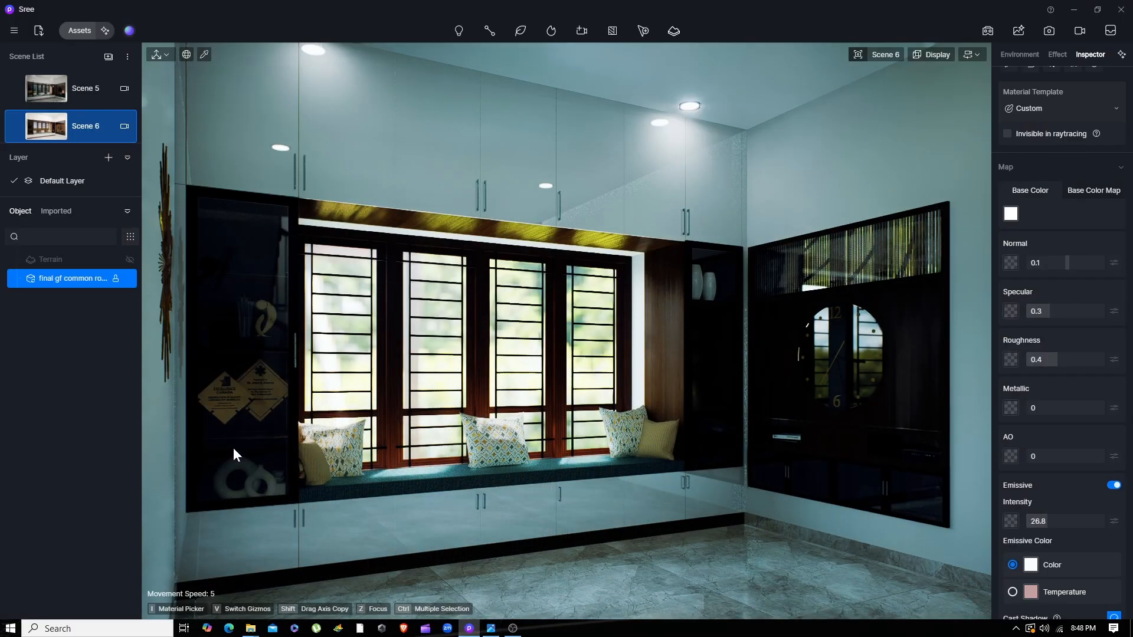
Set the post-processing white balance to 7377 and try another LUT intensity.
left_click(1057, 54)
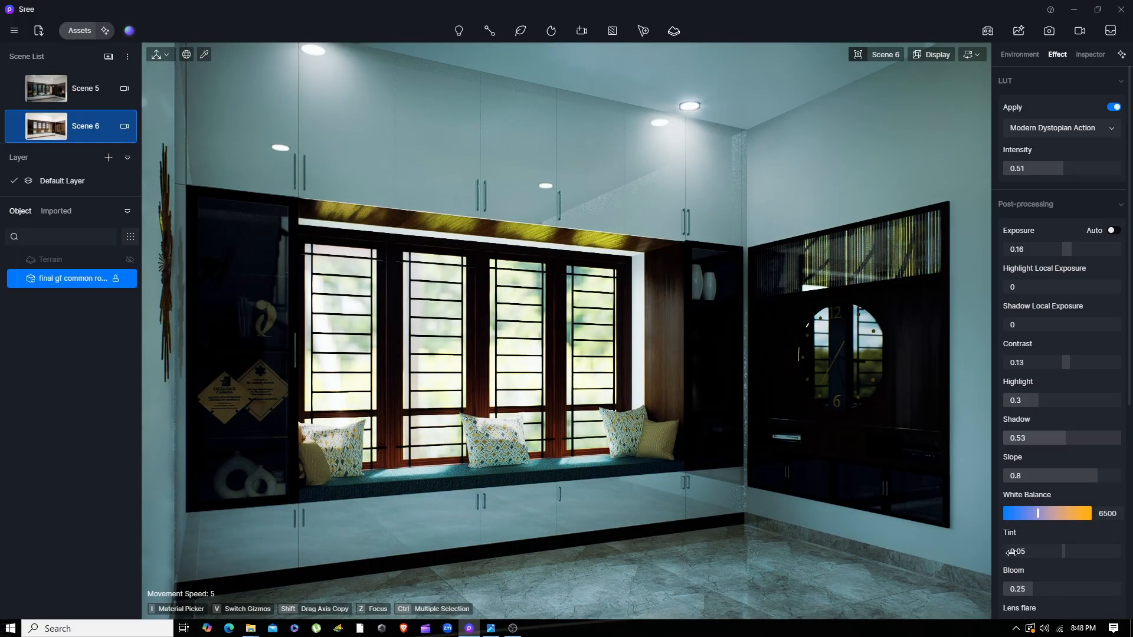
left_click_drag(1038, 513, 1046, 515)
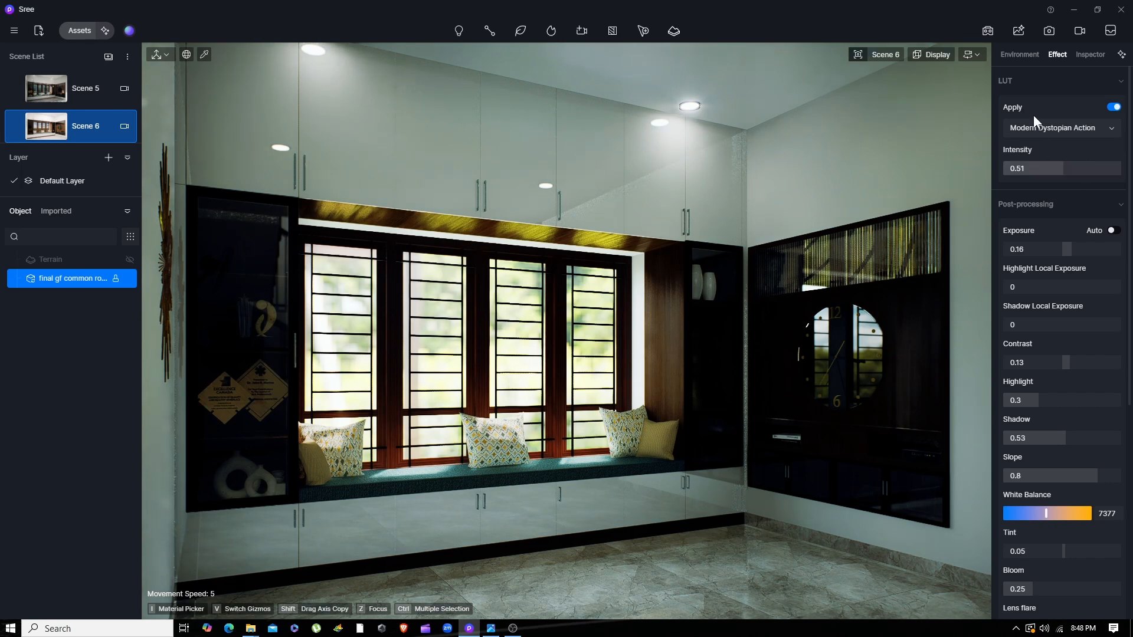
left_click(1031, 55)
left_click(1089, 55)
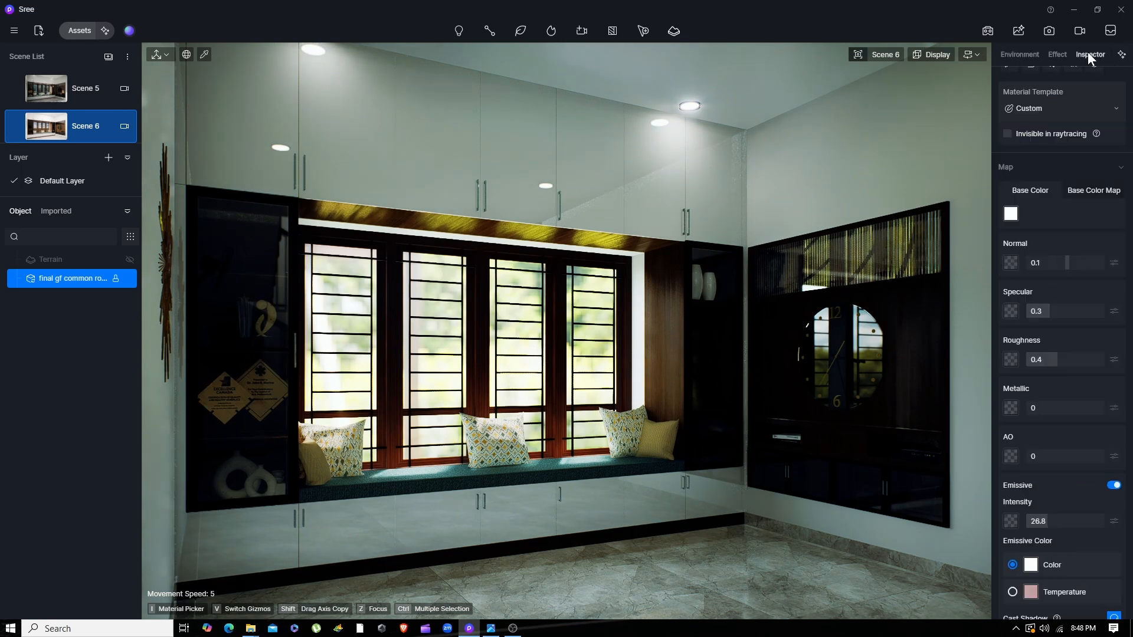
left_click(1056, 54)
mouse_move(1060, 167)
left_mouse_down()
mouse_move(1047, 168)
mouse_move(1109, 176)
mouse_move(1046, 183)
left_mouse_up()
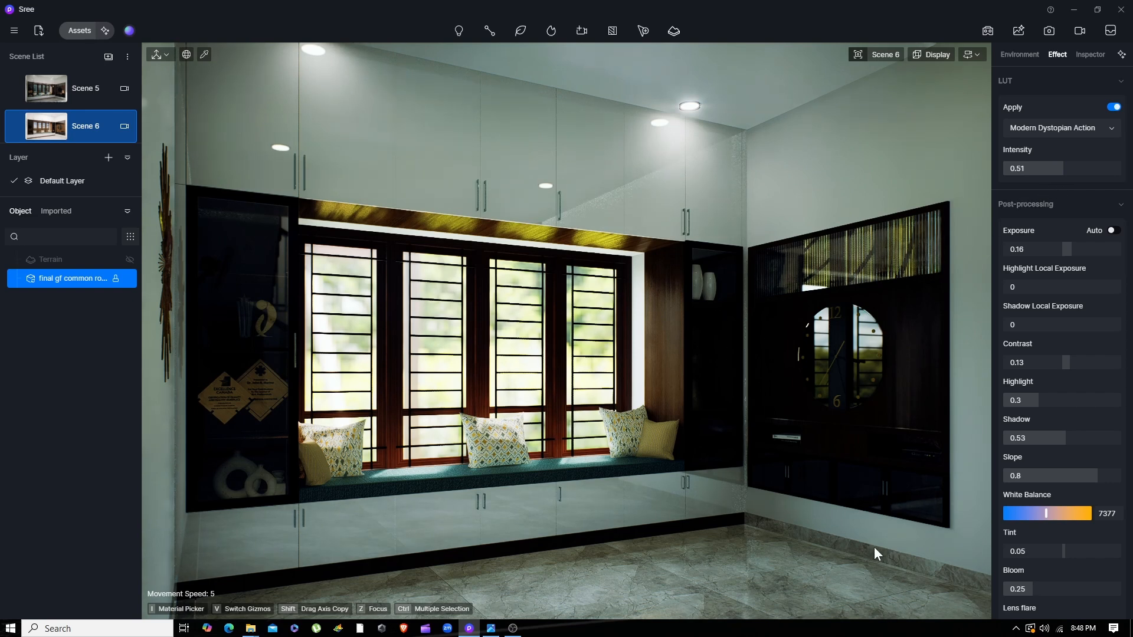
Raise the base color map brightness of the European ash material on the clock wall panel to 58.
left_click(912, 363)
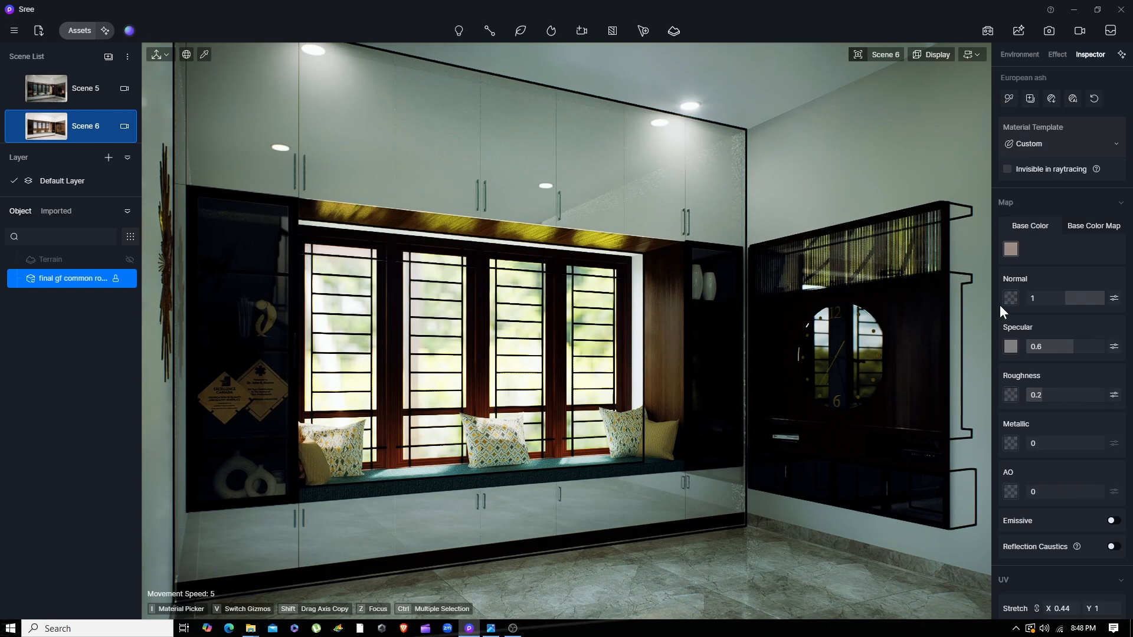
left_click(1075, 224)
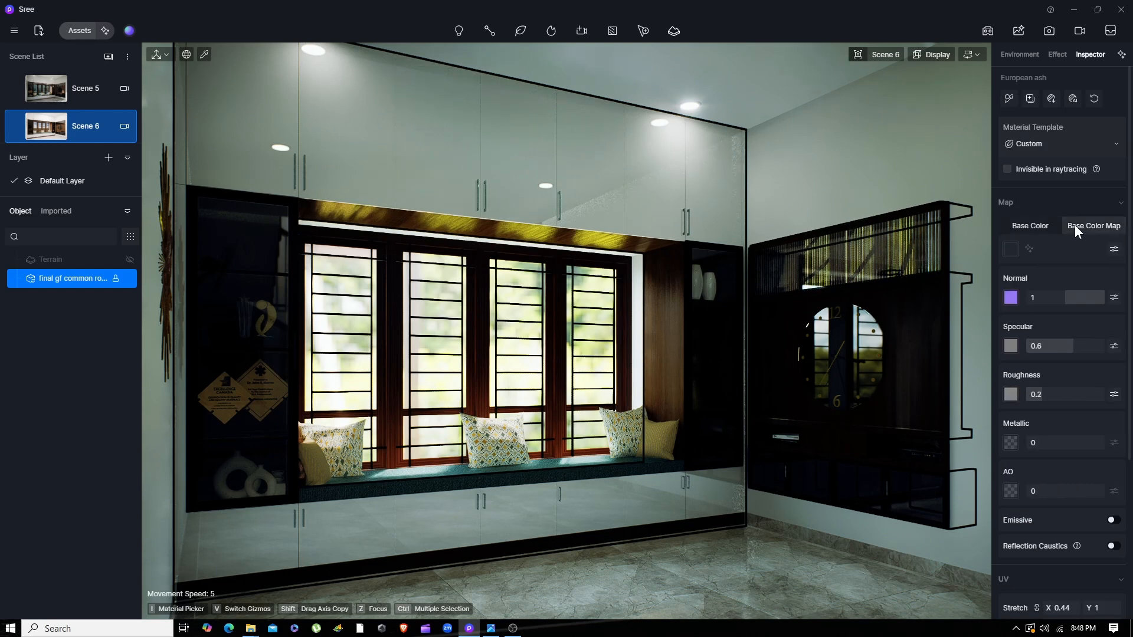
left_click(1114, 249)
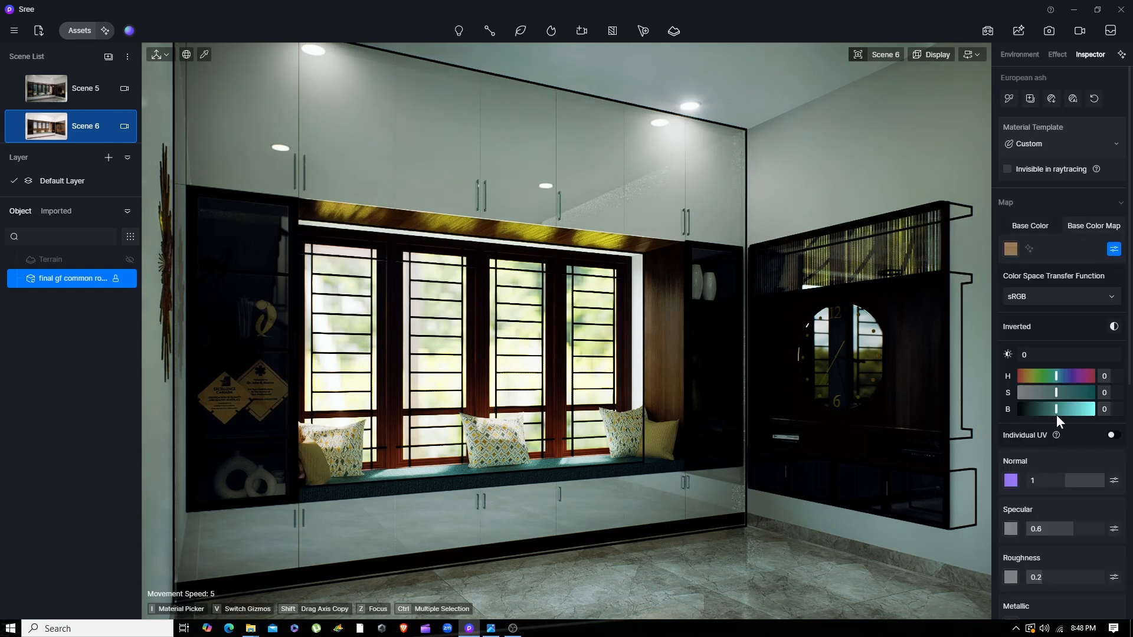
left_click_drag(1056, 409, 1079, 415)
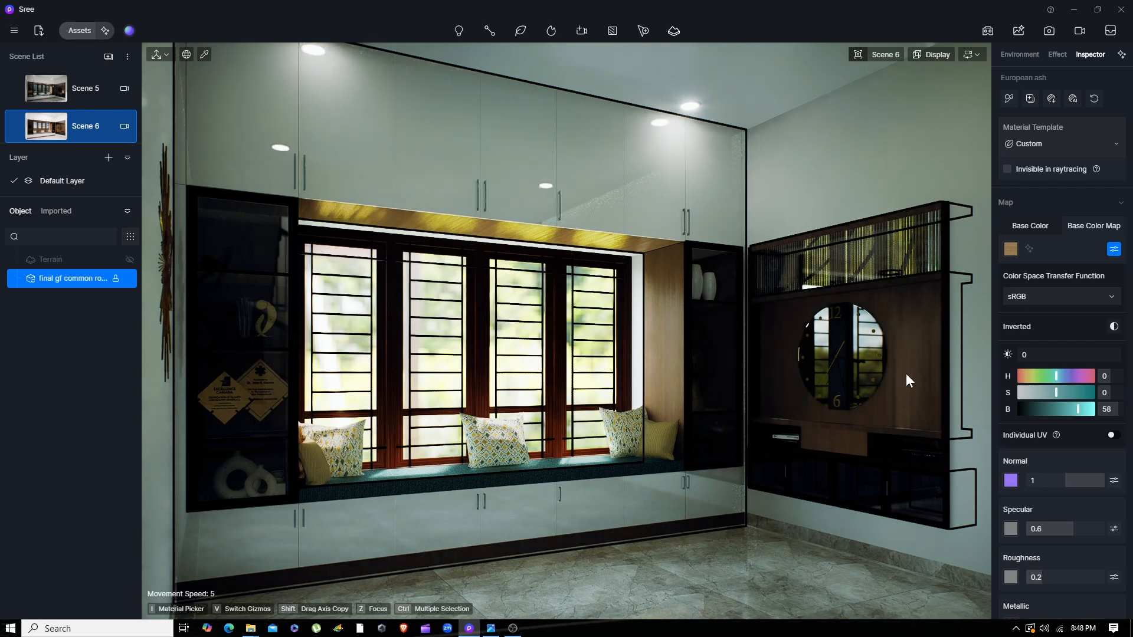
key("Escape")
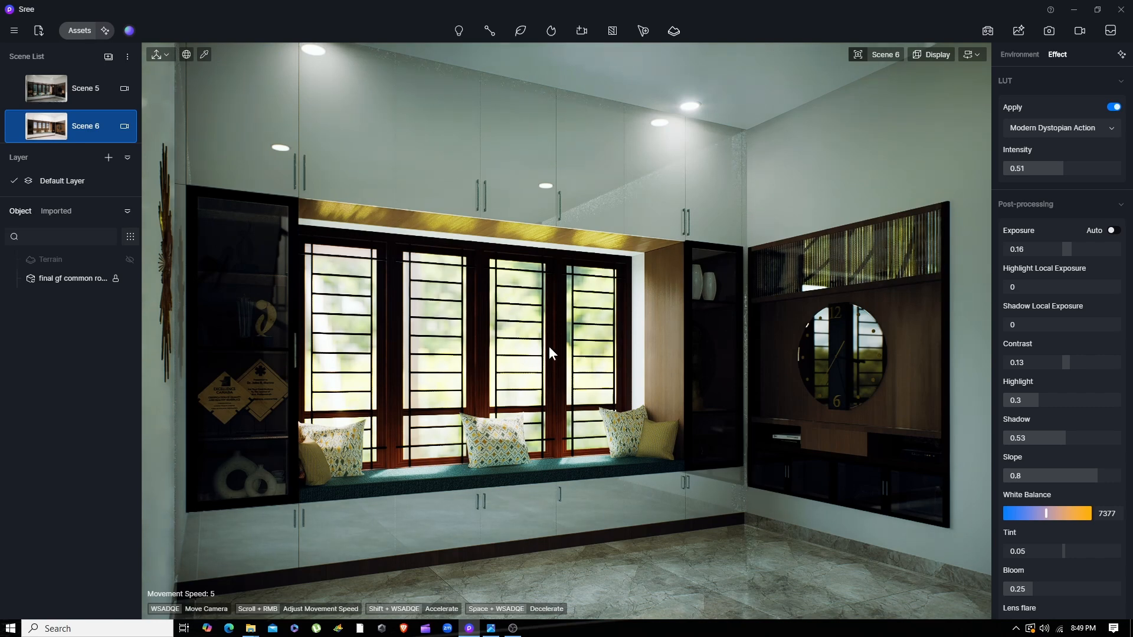
Check the reference render, and set the custom sun direction to altitude 24.5 and azimuth 332.5.
left_click(486, 633)
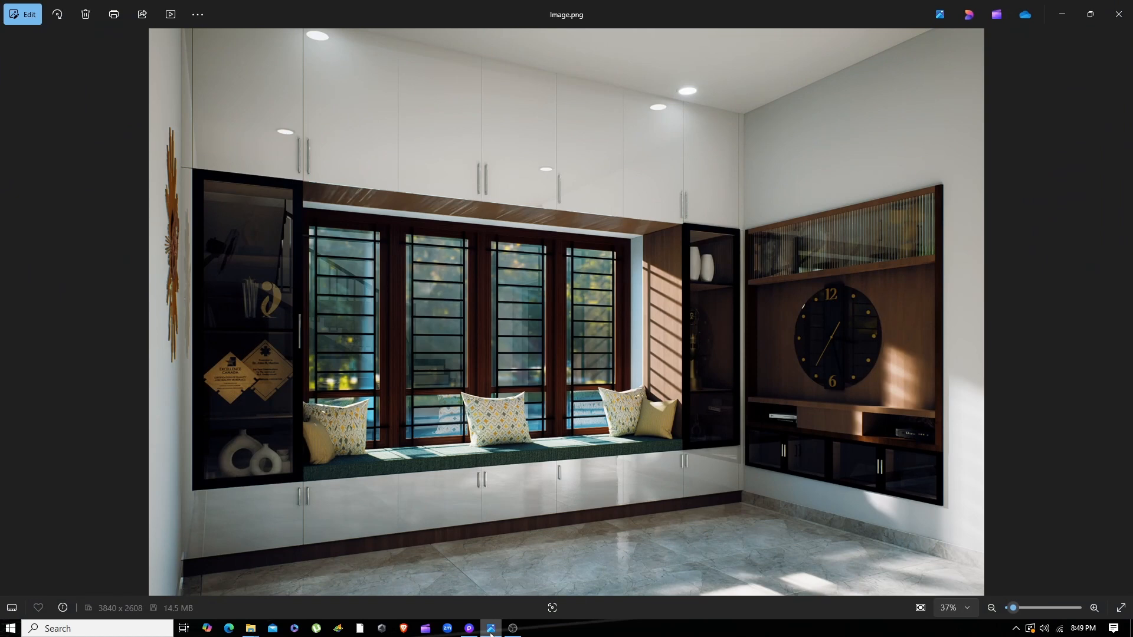
left_click(490, 633)
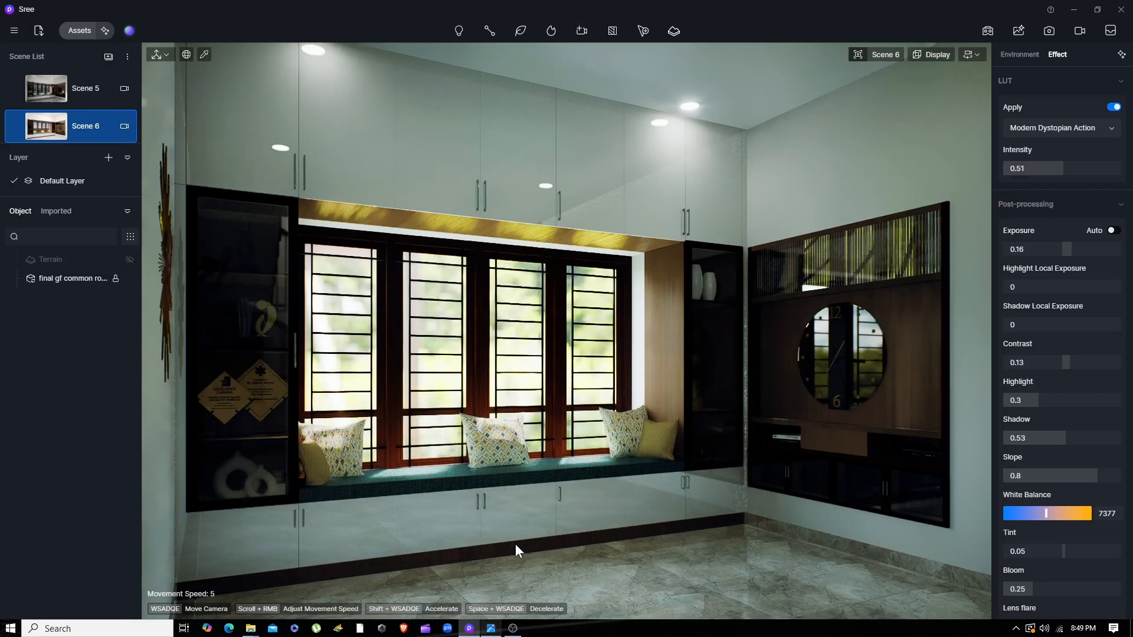
left_click(1024, 56)
scroll(1050, 155, "down", 3)
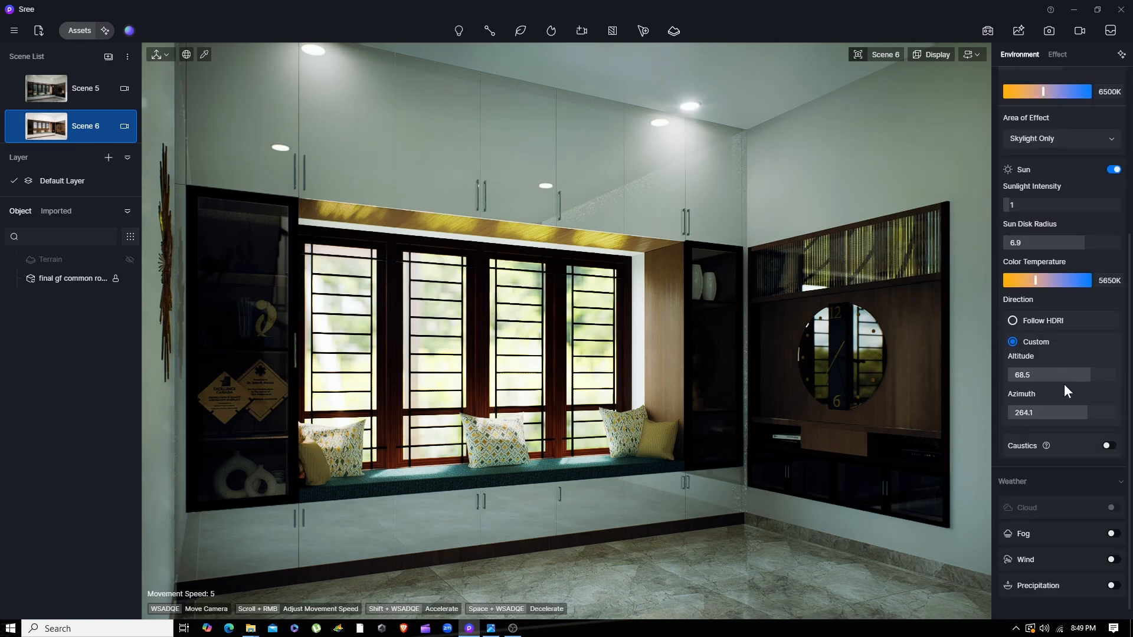
left_click_drag(1078, 379, 1107, 415)
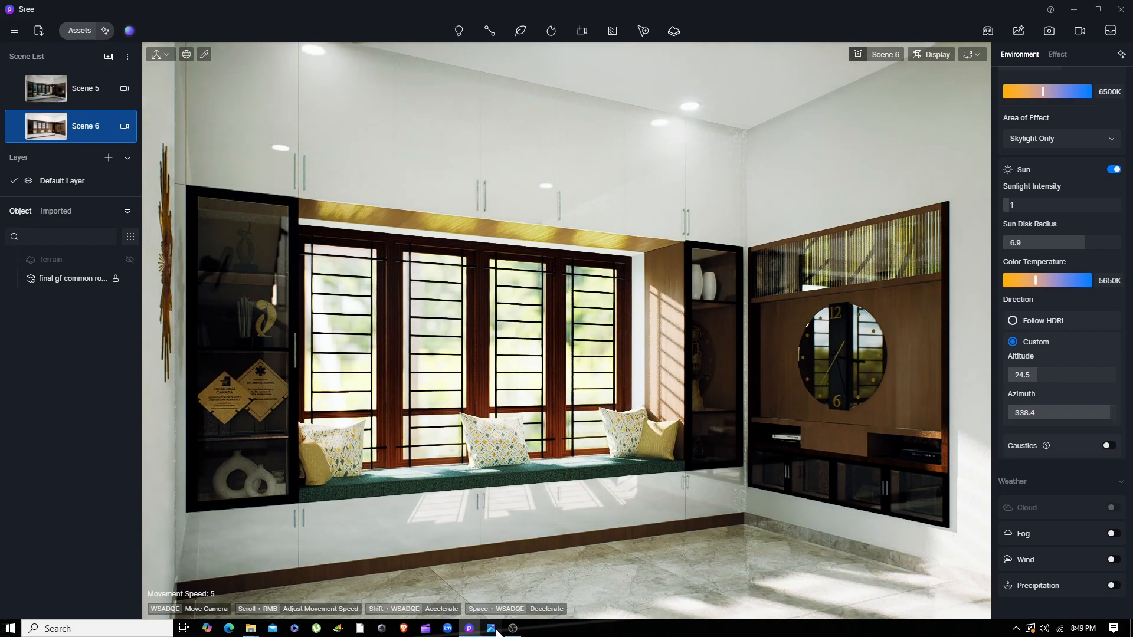
left_click(492, 629)
left_click(493, 630)
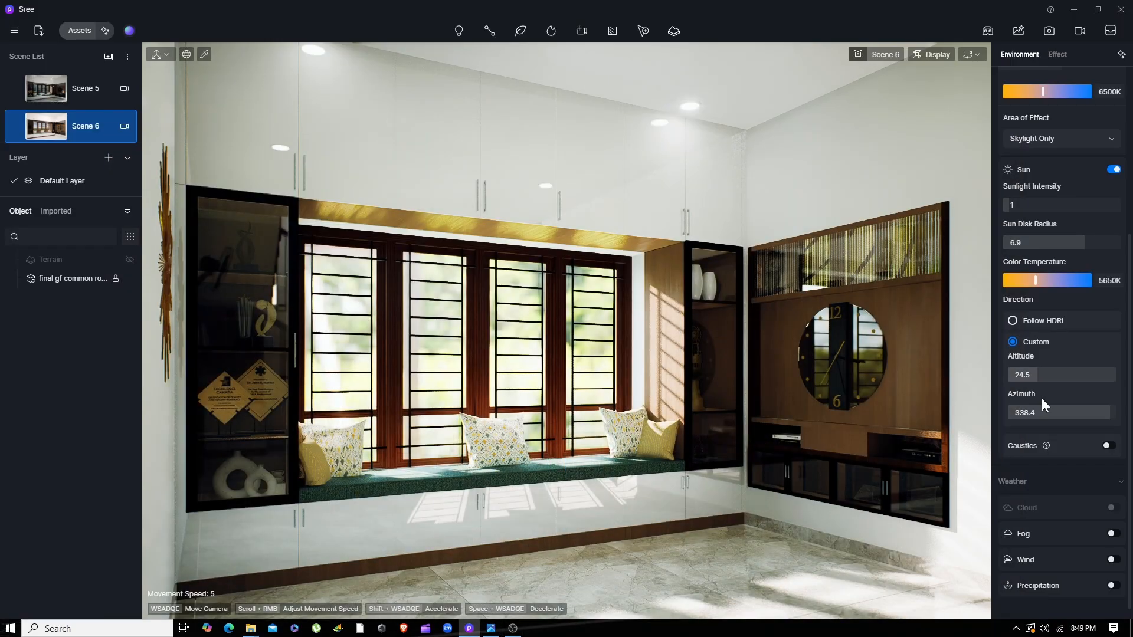
left_click(1104, 412)
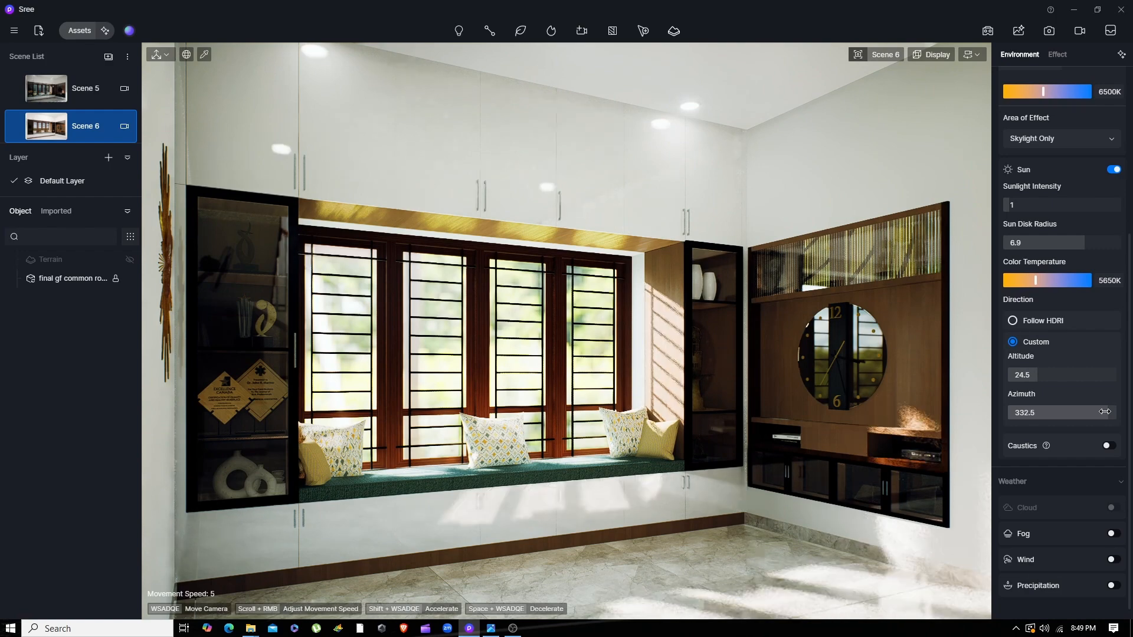
Lower the camera exposure to 0.09 and compare the sunlight and brightness with the reference render.
left_click(492, 628)
left_click(492, 628)
left_click(893, 53)
left_click_drag(890, 106, 879, 109)
left_click(881, 54)
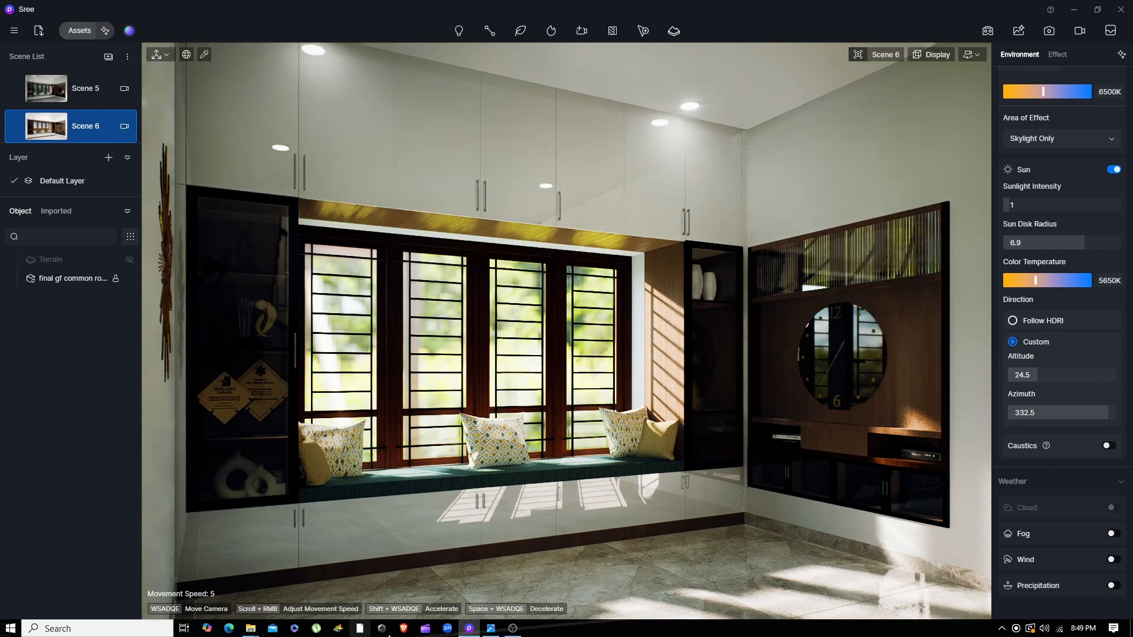
left_click(490, 628)
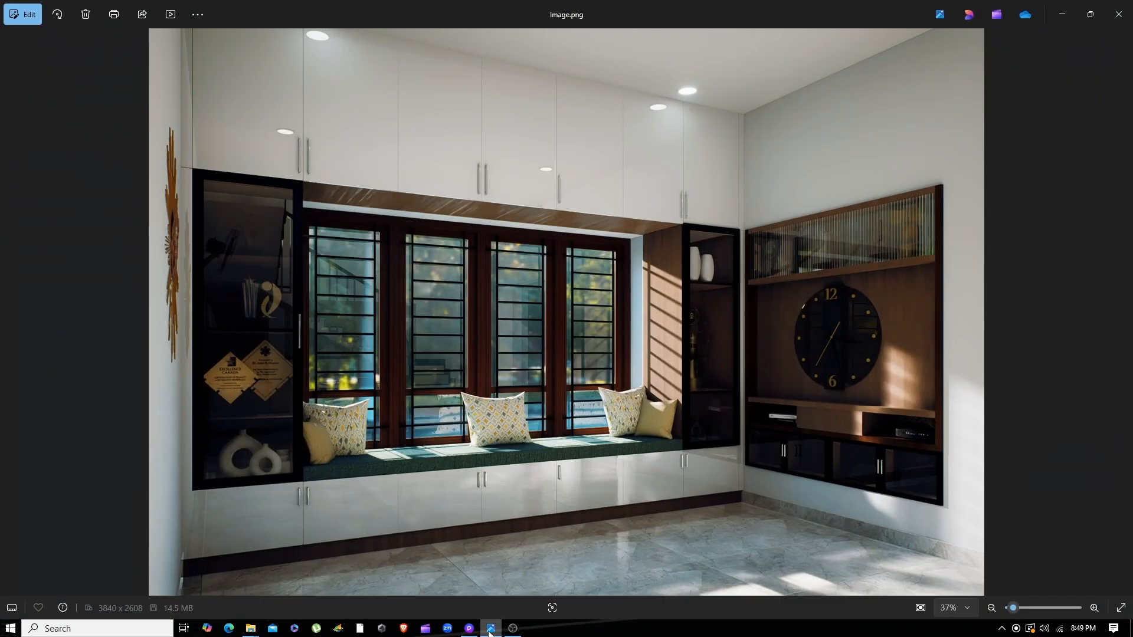
left_click(490, 628)
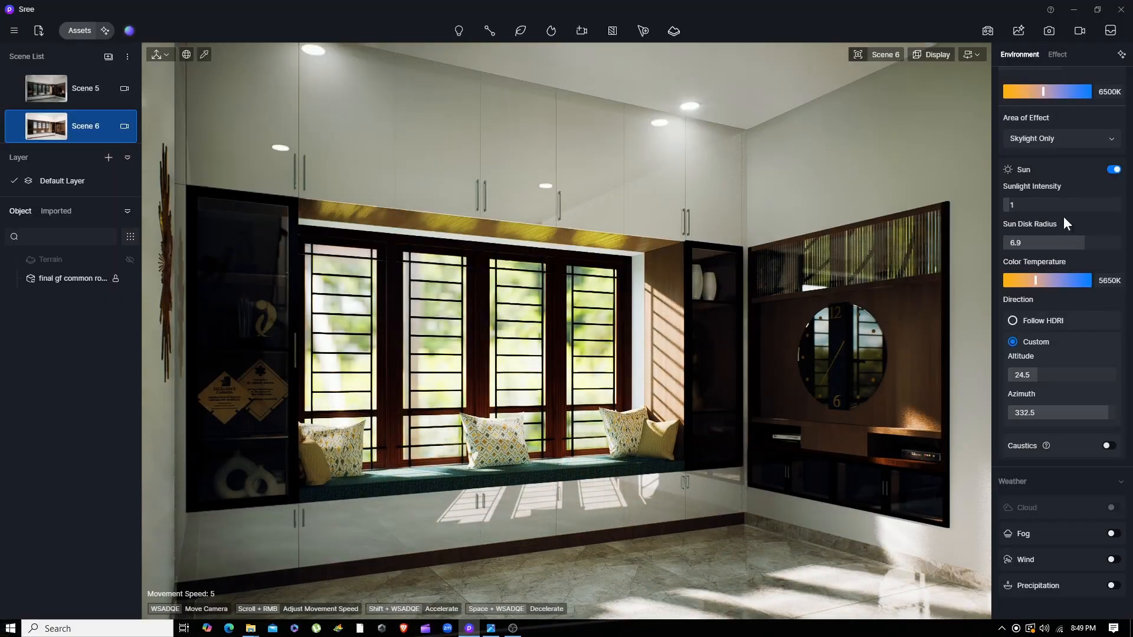
Replace the garden sky with the custom wide_street_02_4k HDRI.
left_click(1059, 55)
left_click(1026, 54)
scroll(1052, 126, "up", 3)
left_click(1072, 130)
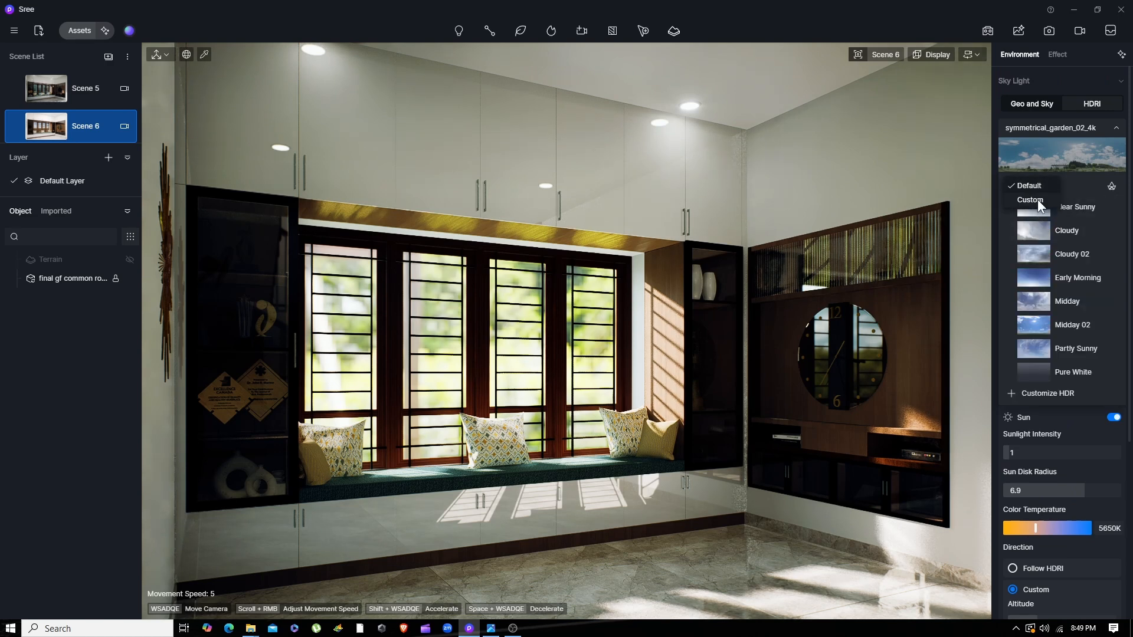
left_click(1037, 200)
left_click(1051, 256)
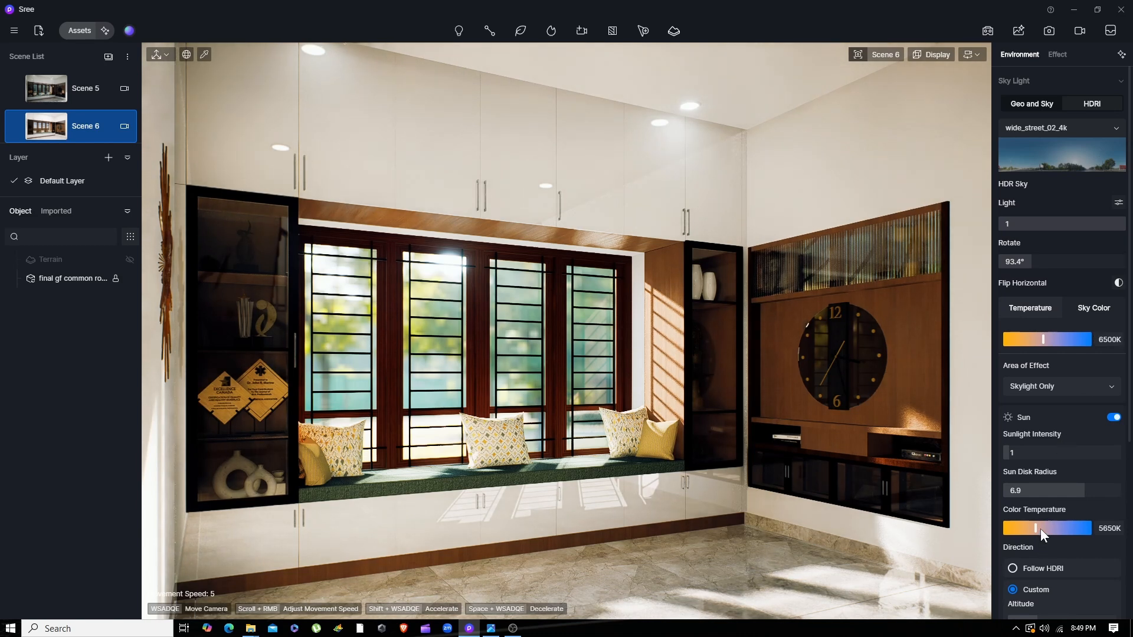
Set the sun's color temperature to 6750K and the sky light temperature to 7700K, and review the post-processing settings.
left_click_drag(1040, 528, 1045, 529)
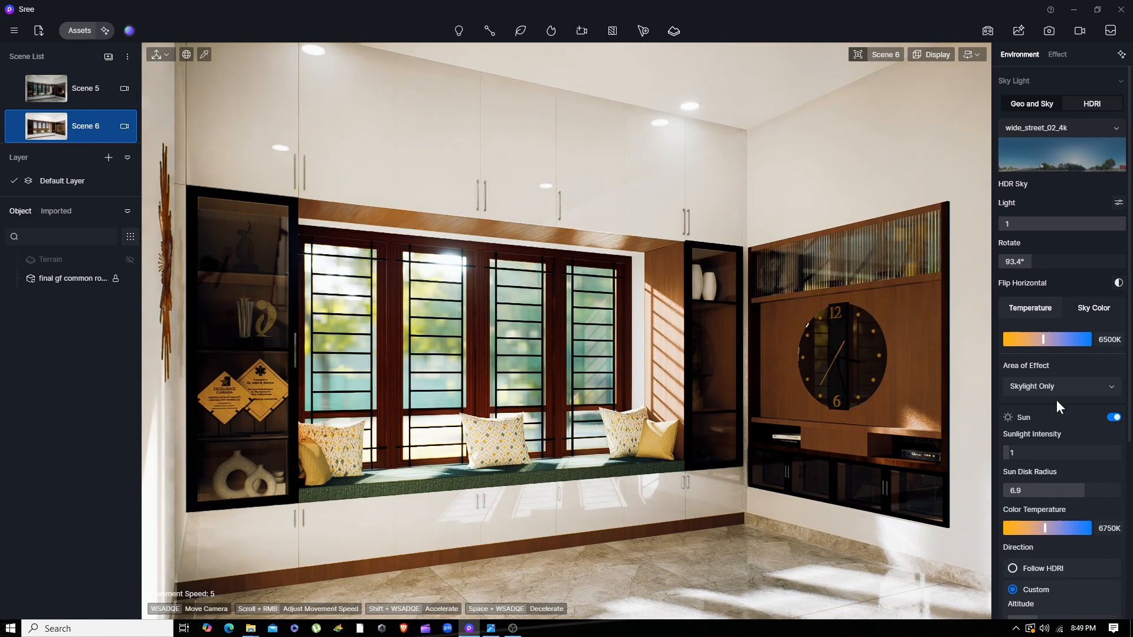
left_click_drag(1043, 339, 1054, 341)
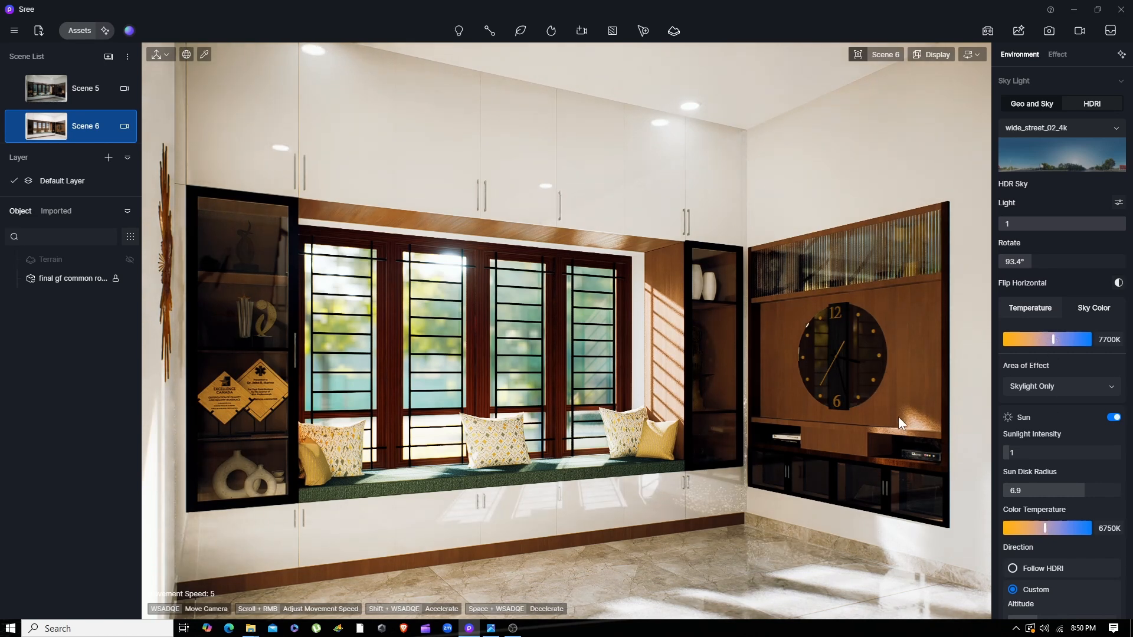
left_click(1048, 54)
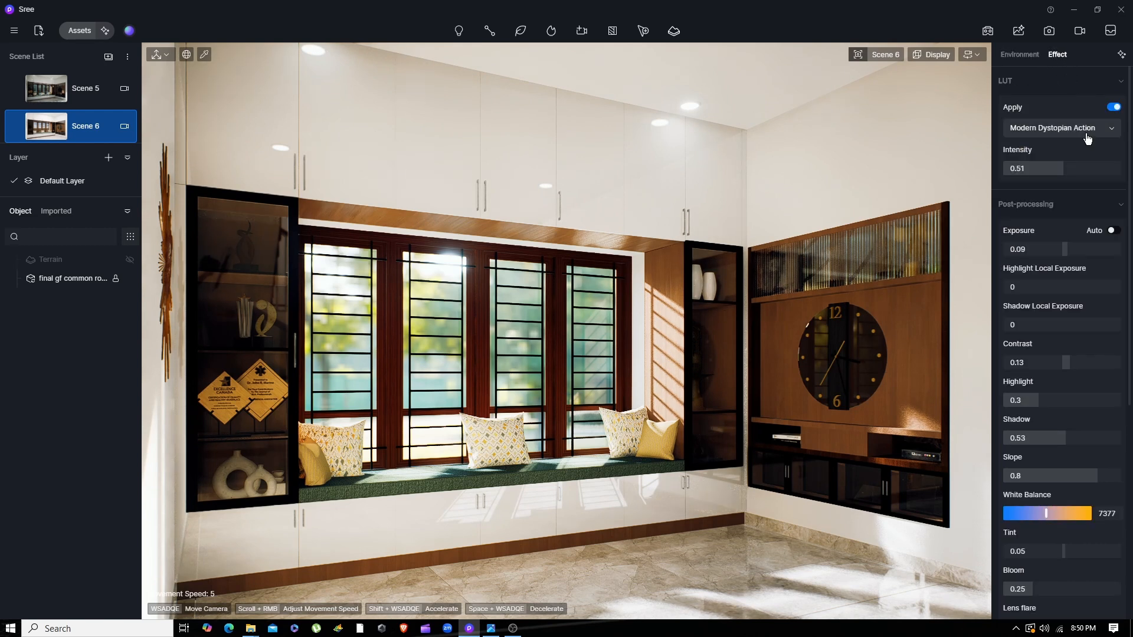
scroll(1064, 418, "down", 5)
scroll(1063, 419, "down", 5)
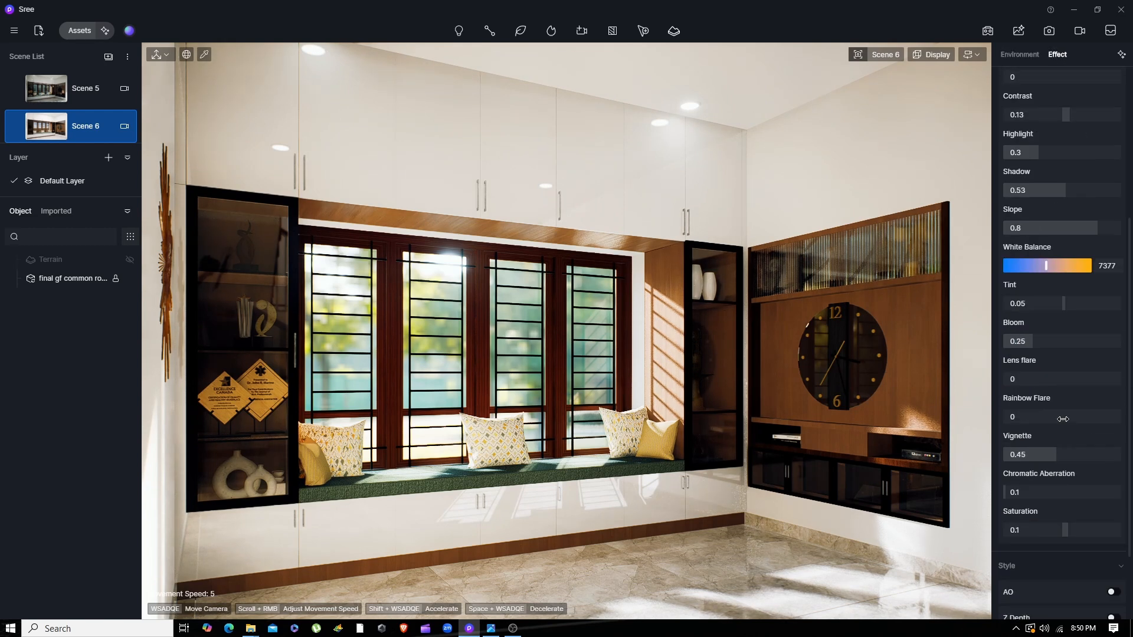
left_click(1034, 53)
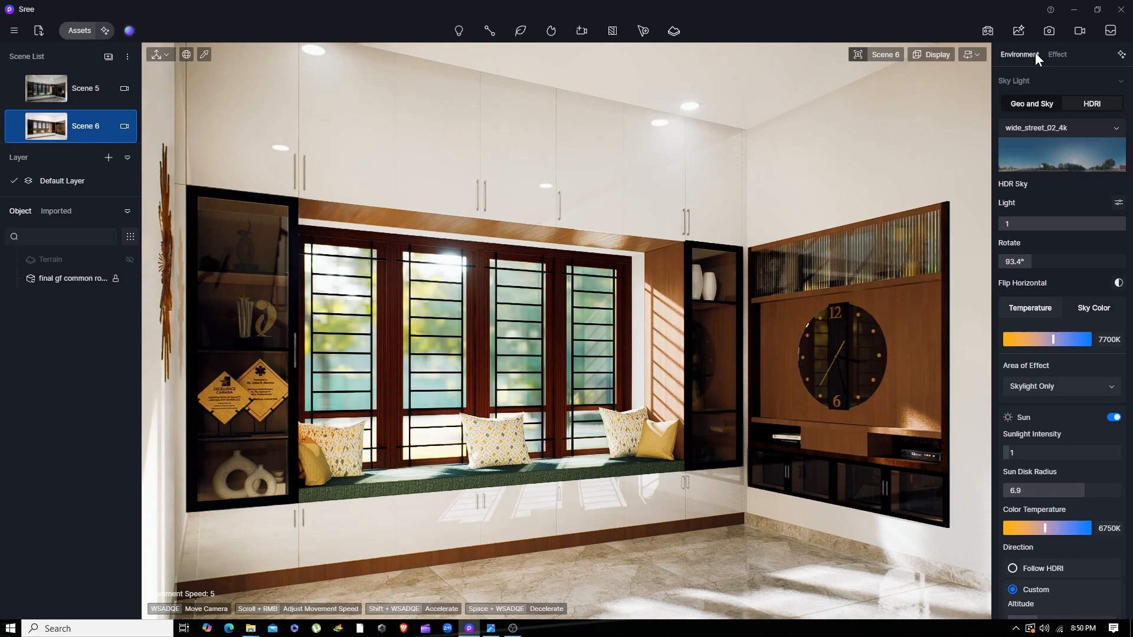
Set the camera exposure to 0.03 and the post-processing white balance to 6945.
left_click(858, 55)
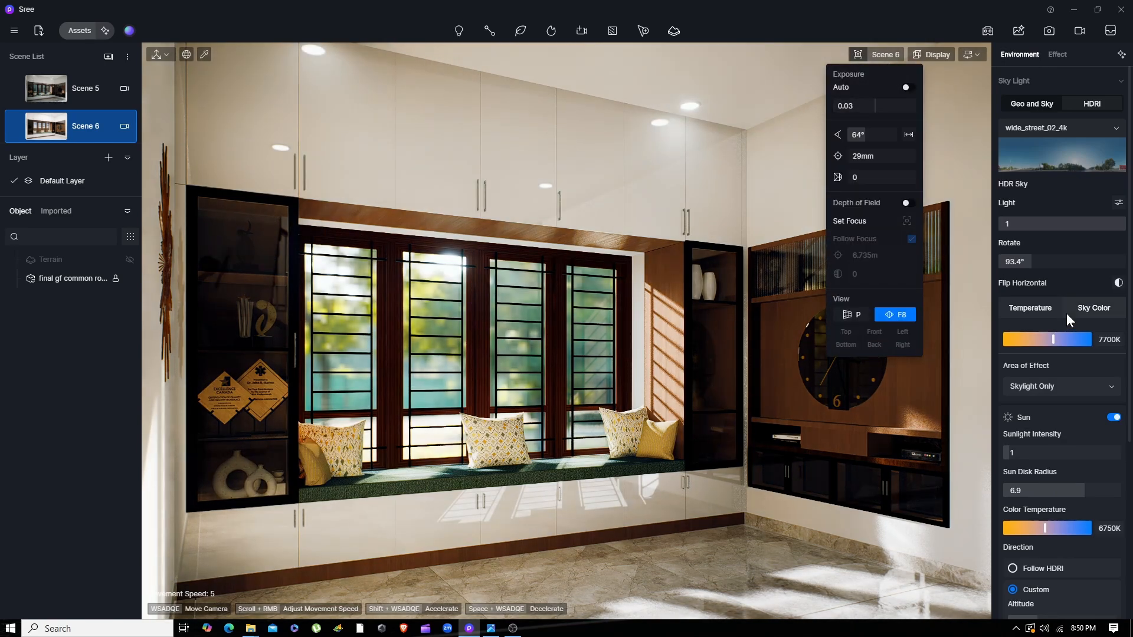
left_click(1054, 53)
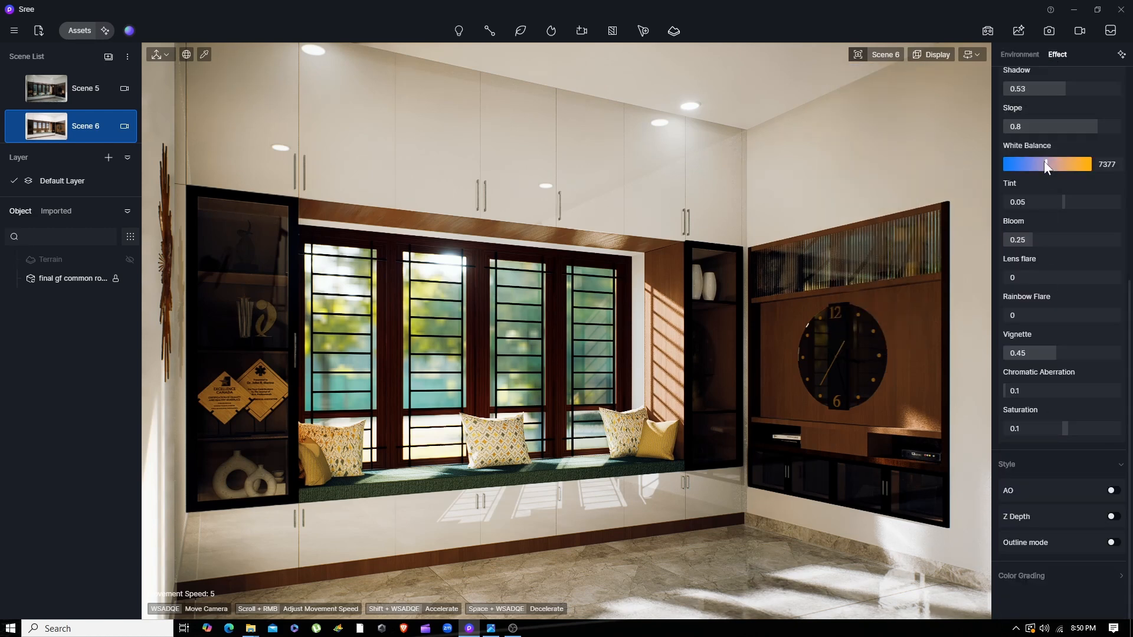
left_click_drag(1045, 163, 1042, 164)
left_click_drag(1042, 164, 1042, 163)
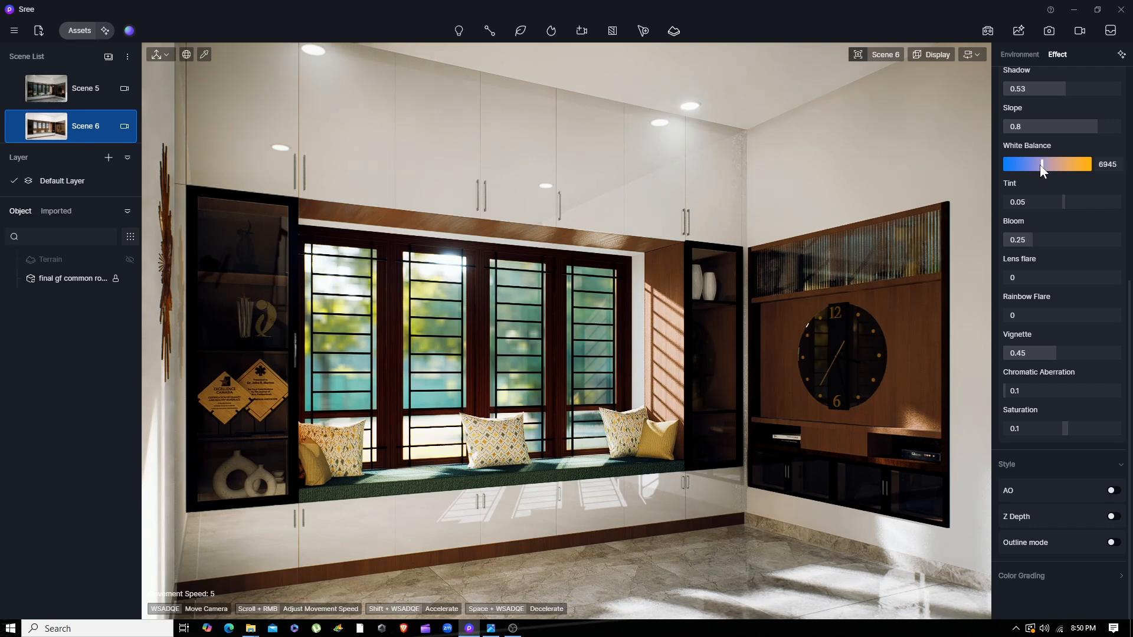
Save the current view and its lighting as a new scene in the scene list.
left_click(1031, 56)
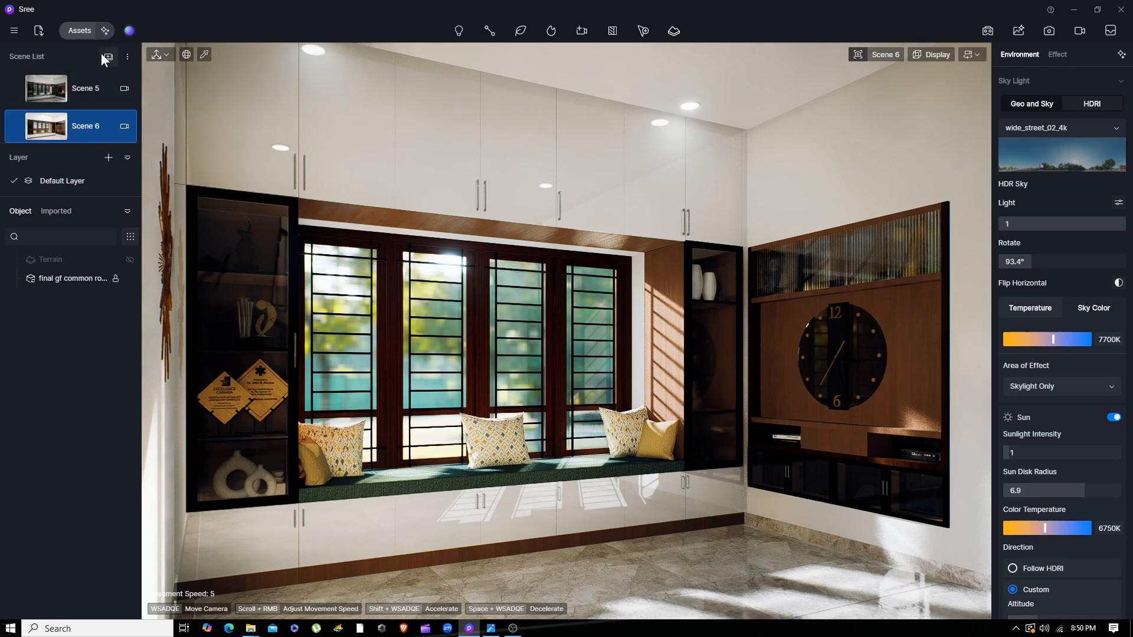
scroll(89, 111, "down", 1)
left_click(84, 123)
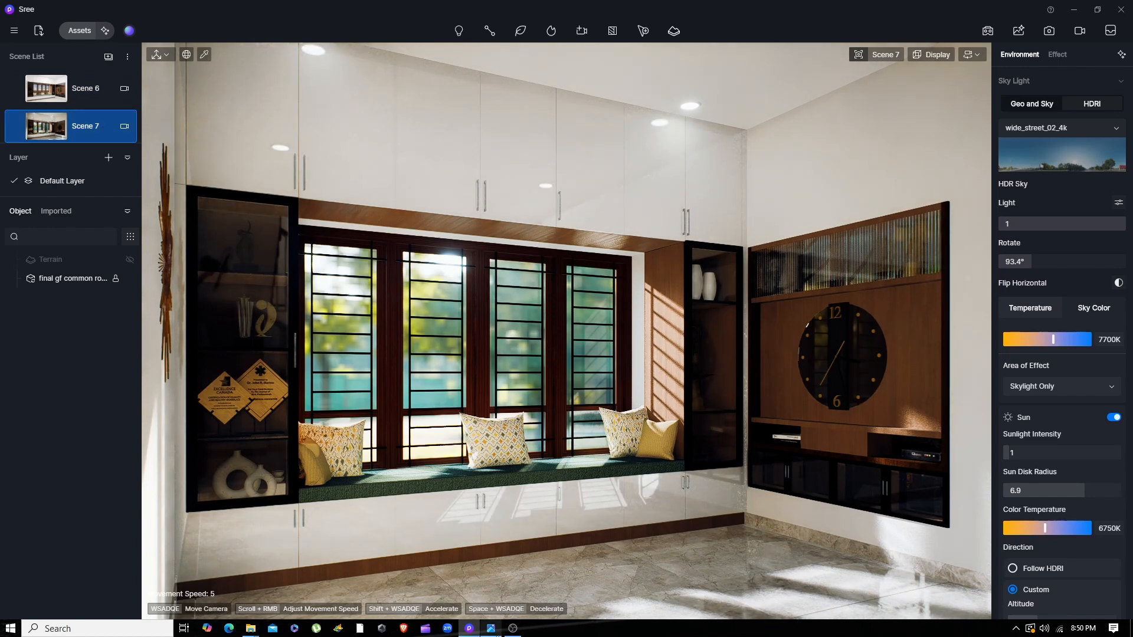
Compare the current view with the reference render and with Scene 5, checking the camera exposure settings of Scenes 5 and 7.
left_click(490, 628)
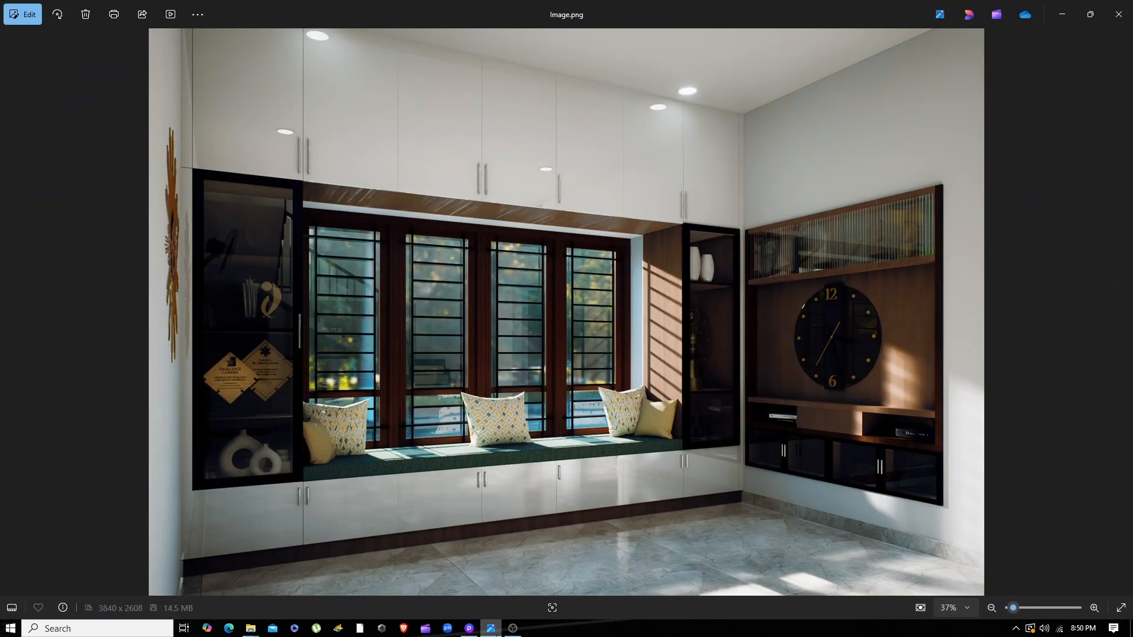
left_click(498, 633)
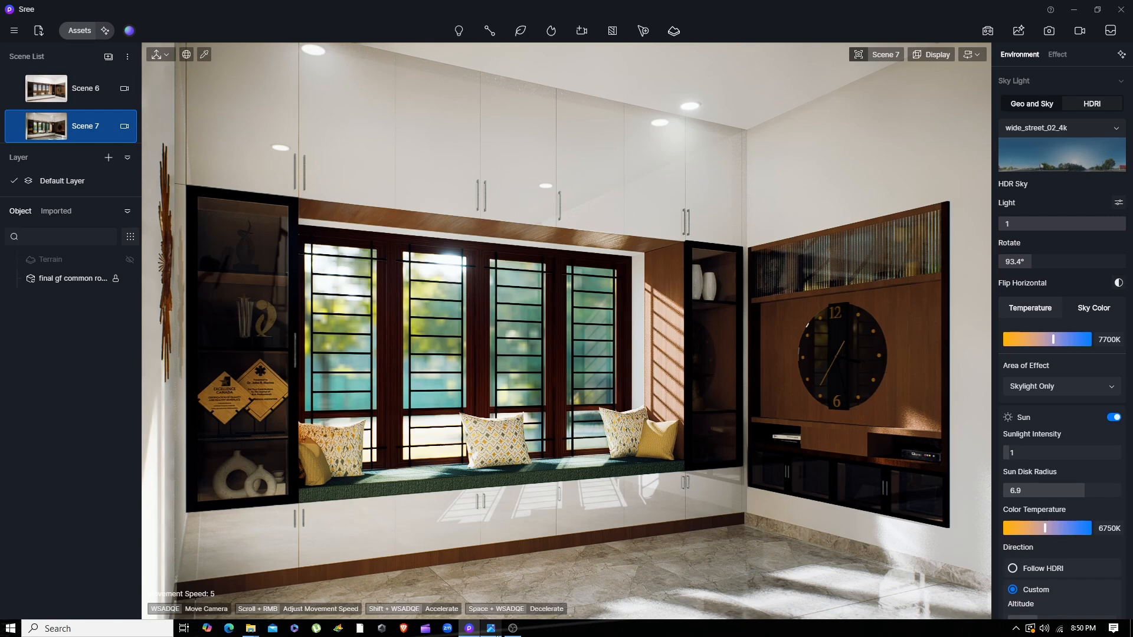
scroll(60, 124, "up", 1)
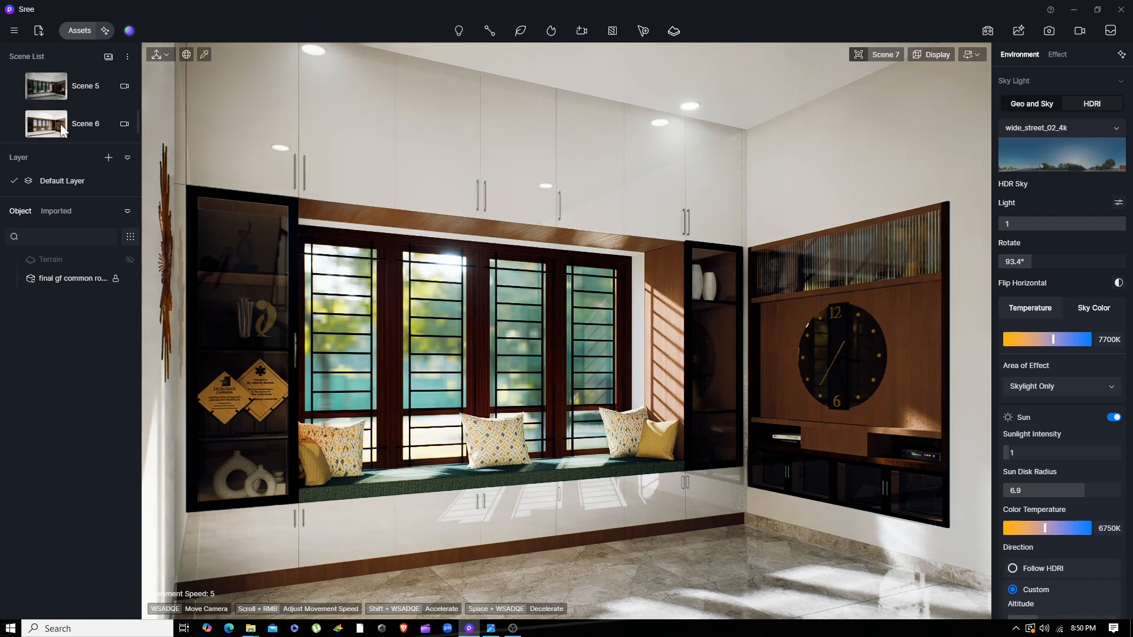
left_click(70, 86)
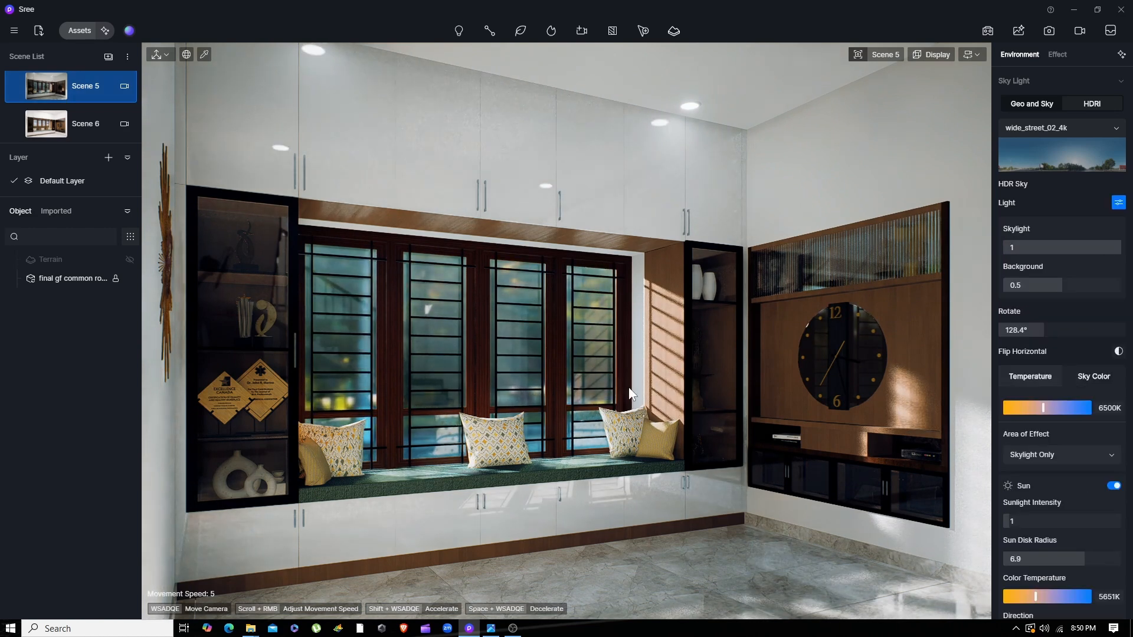
left_click(886, 54)
left_click(883, 49)
scroll(57, 129, "down", 1)
left_click(58, 130)
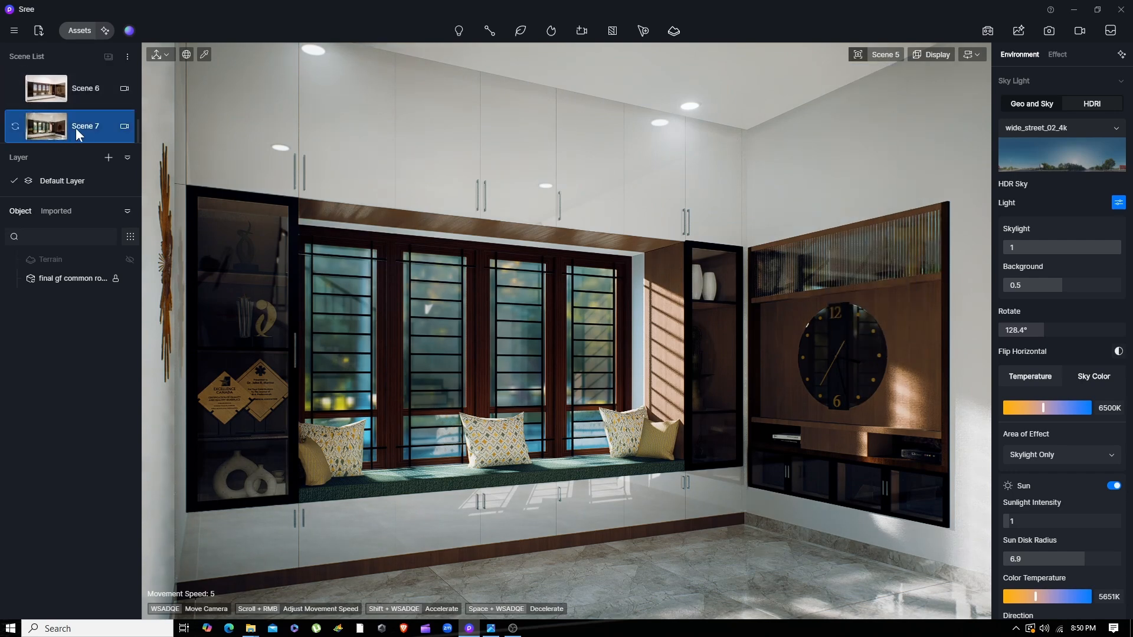
left_click(890, 56)
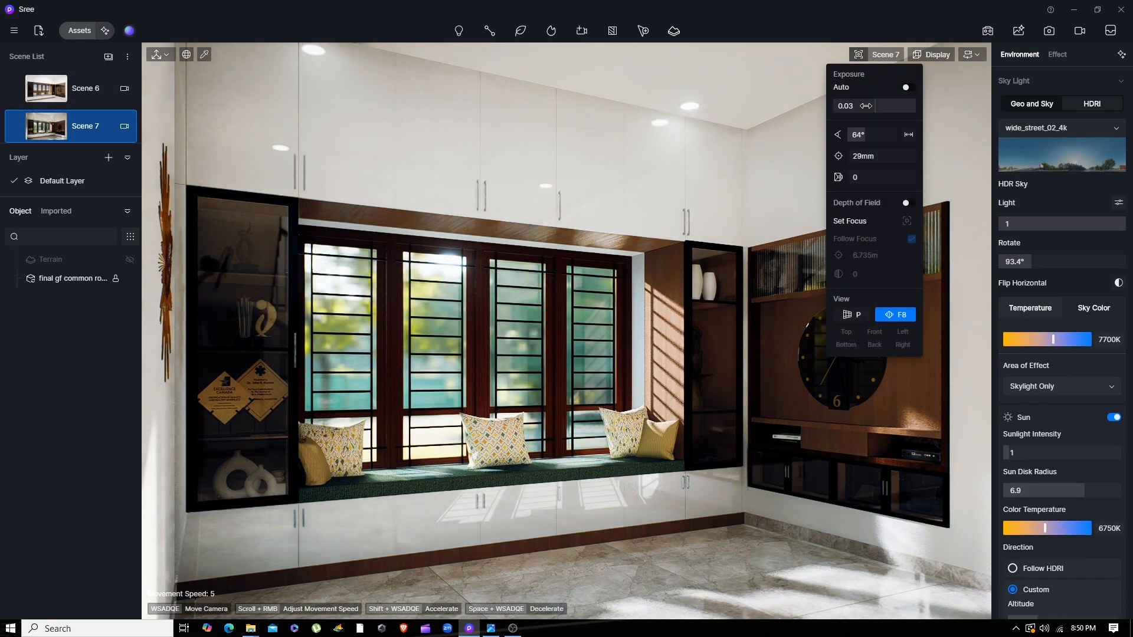
left_click(878, 48)
left_click(877, 55)
left_click(922, 108)
Rotate the HDRI sky to 120.1° and update Scene 7 with the new lighting.
left_click_drag(1025, 266, 1048, 266)
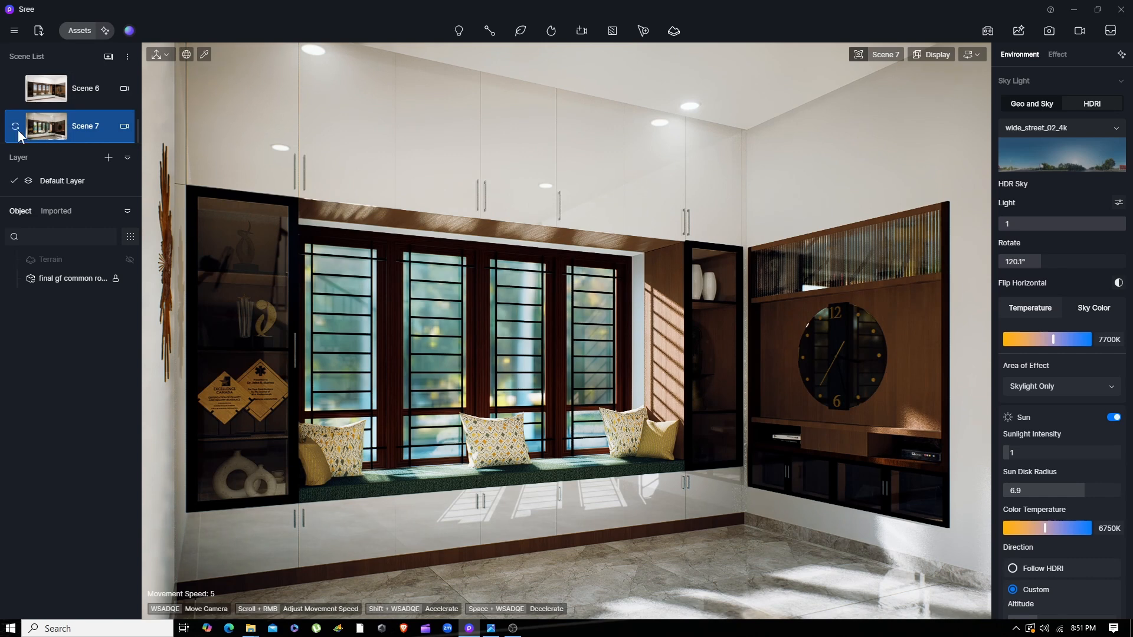
scroll(59, 123, "up", 1)
scroll(59, 123, "down", 1)
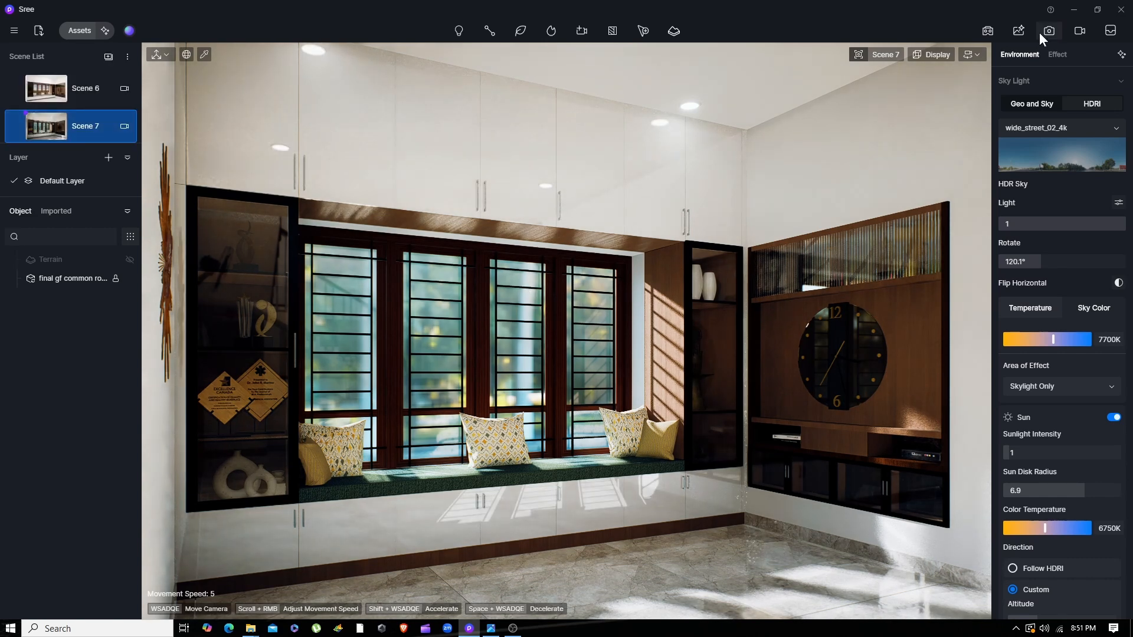
Compare the view with the reference render and review the seat cushion material, the glossy white cabinet material and the post-processing settings.
left_click(489, 629)
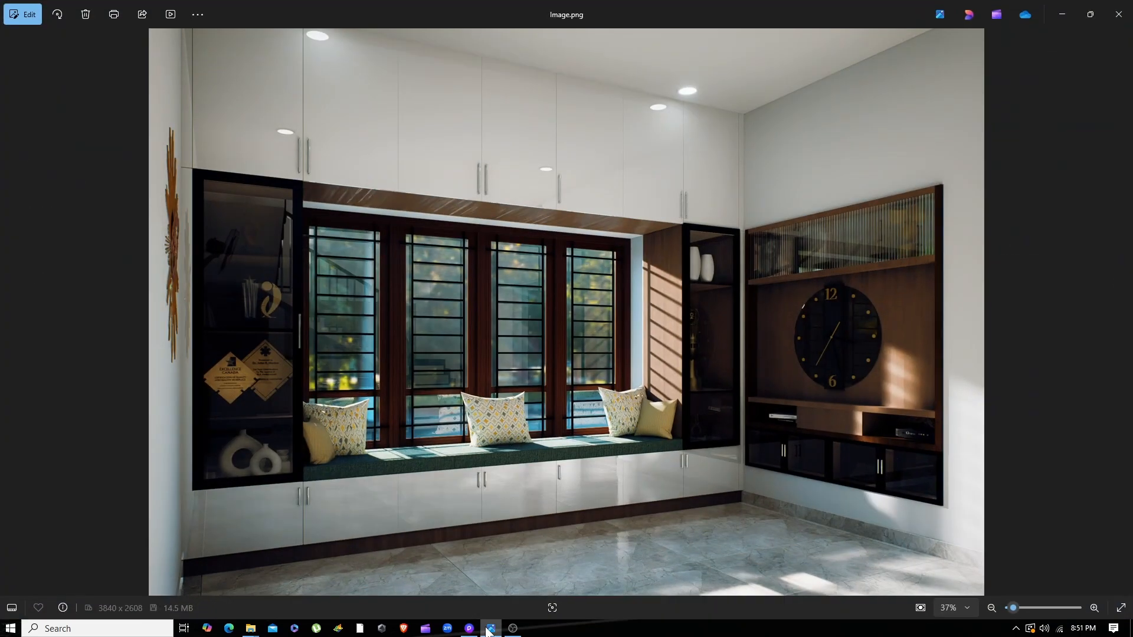
left_click(488, 629)
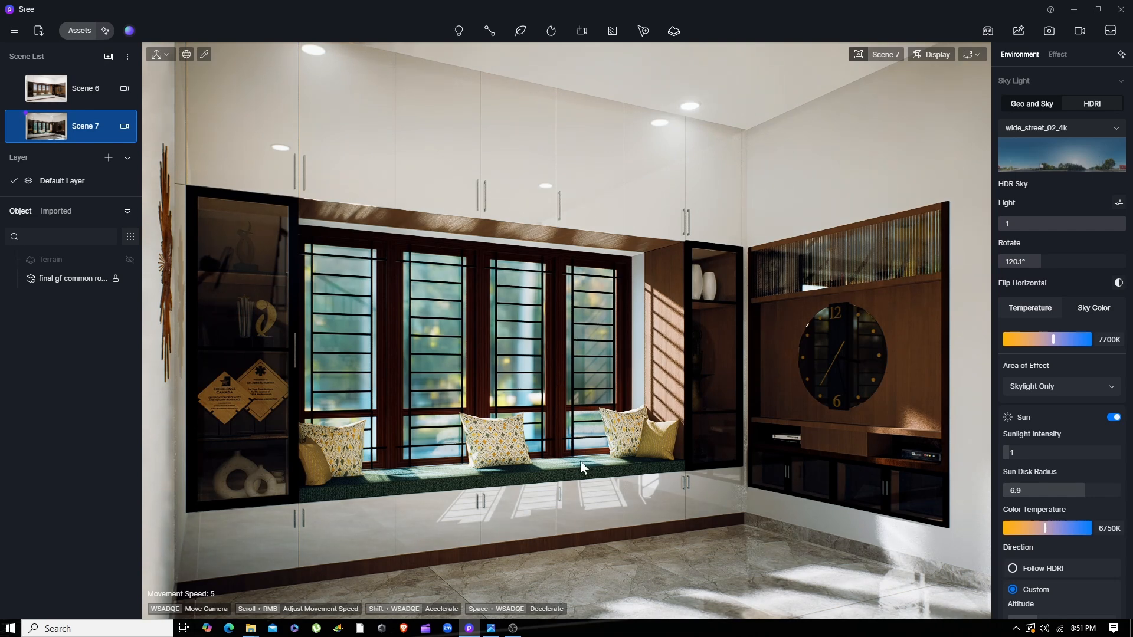
left_click(398, 490)
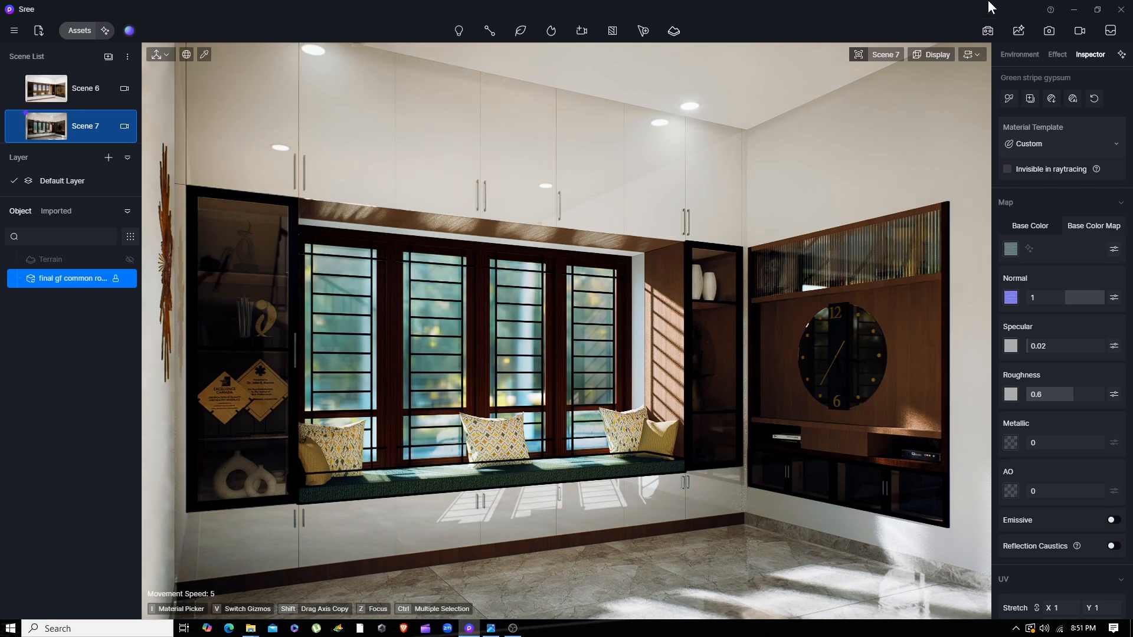
left_click(1045, 26)
left_click(635, 185)
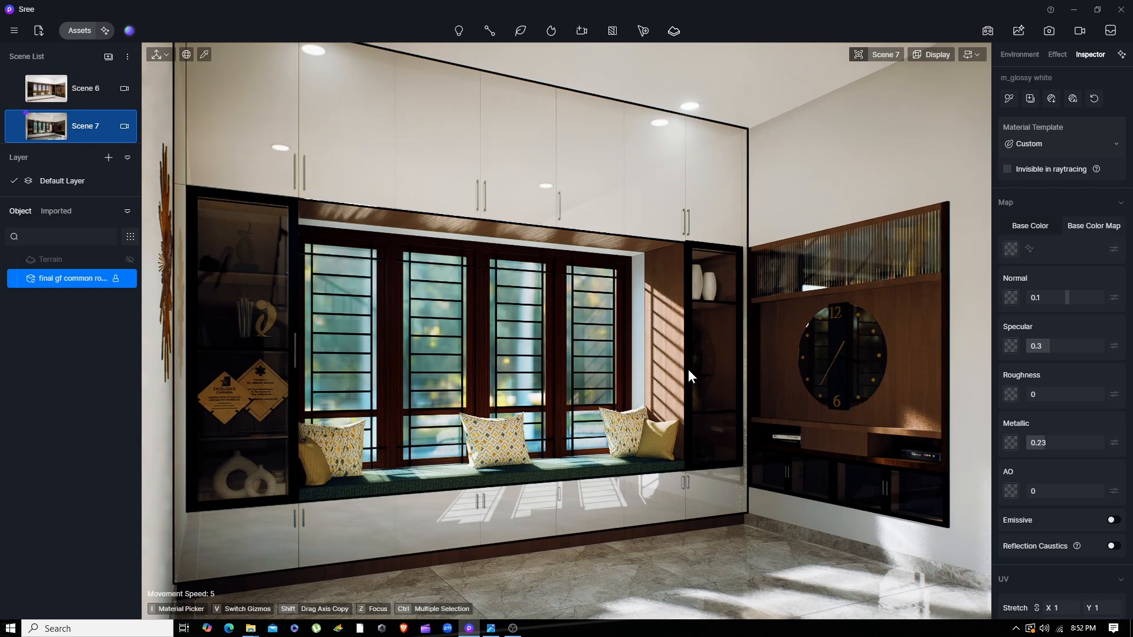
left_click(1055, 55)
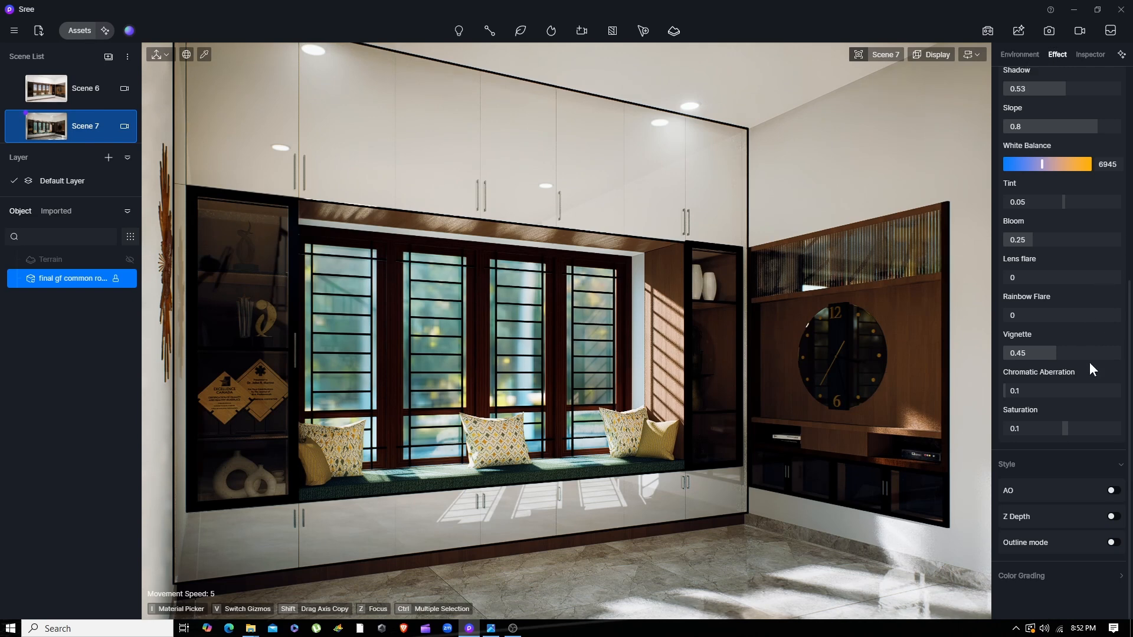
scroll(1089, 362, "up", 4)
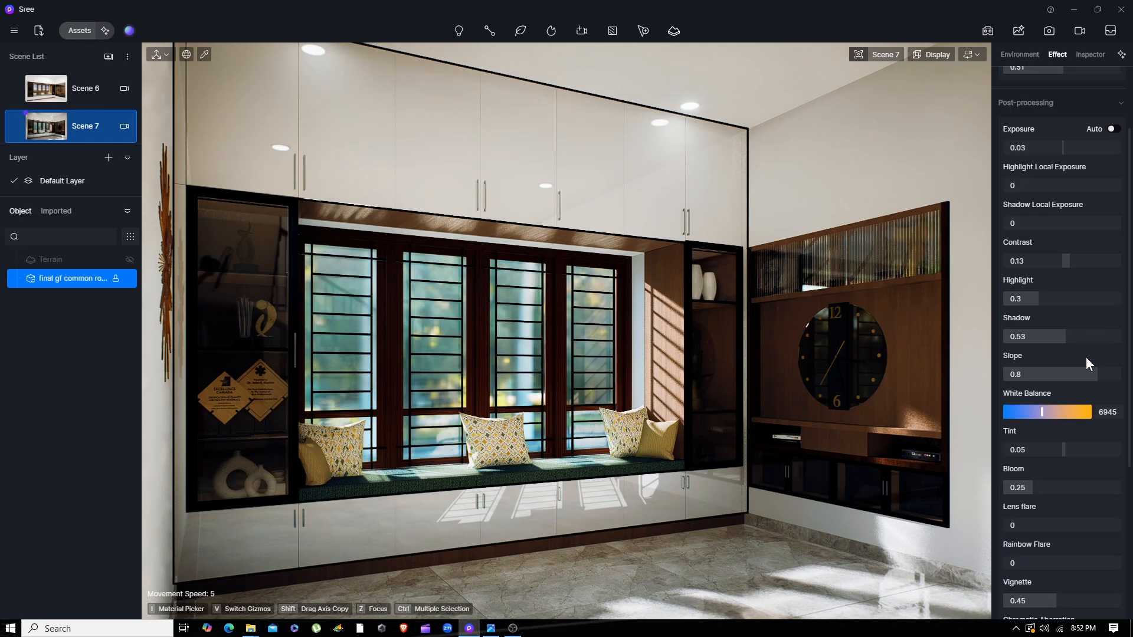
Preview Scene 1 with Geo and Sky lighting and the terrain shown, and restore Scene 7 with the terrain hidden.
left_click(1022, 55)
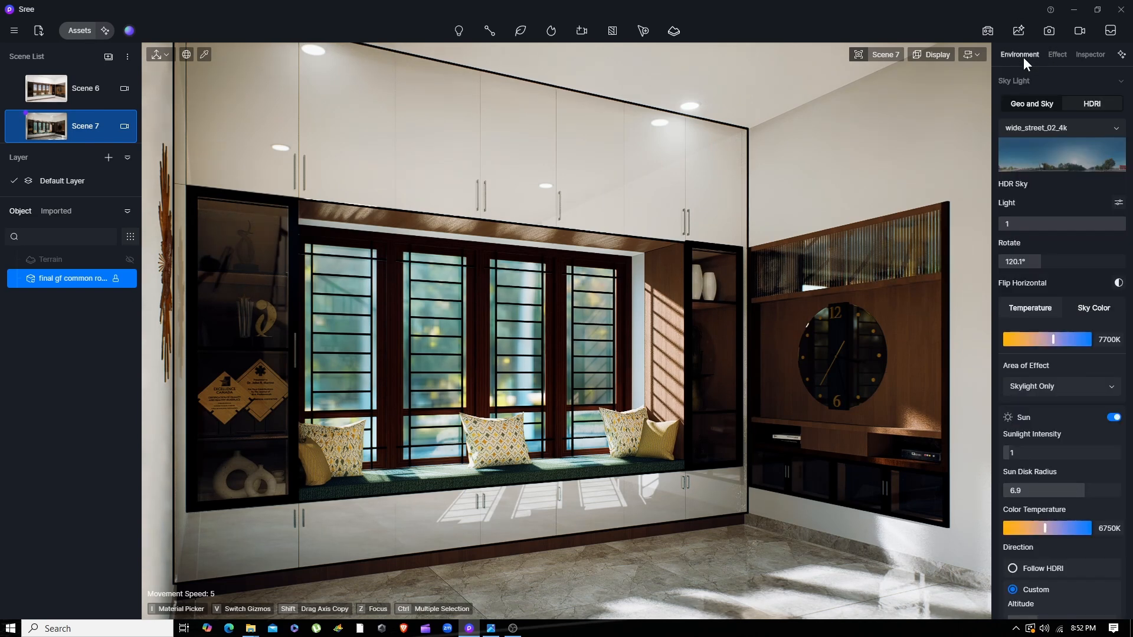
scroll(100, 115, "up", 5)
left_click(90, 97)
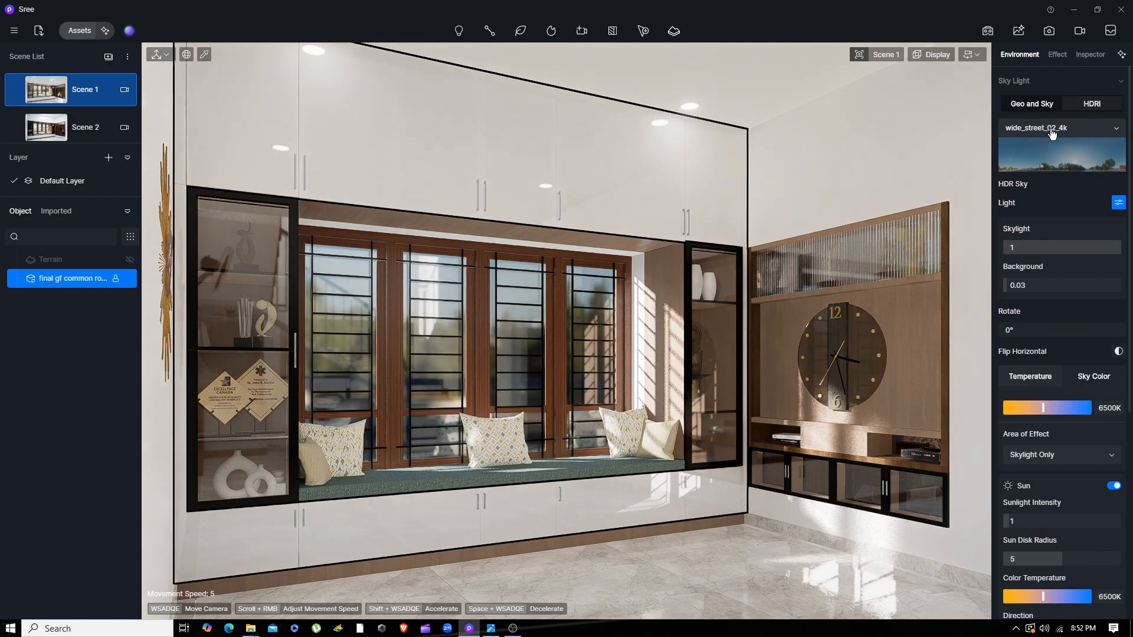
left_click(1047, 108)
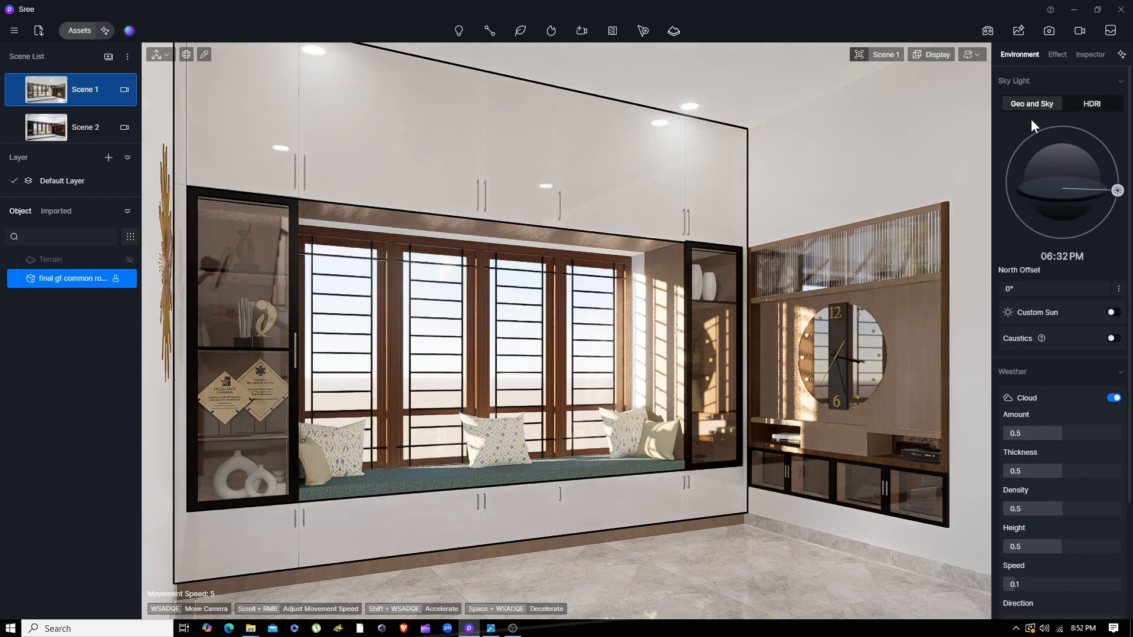
left_click(128, 260)
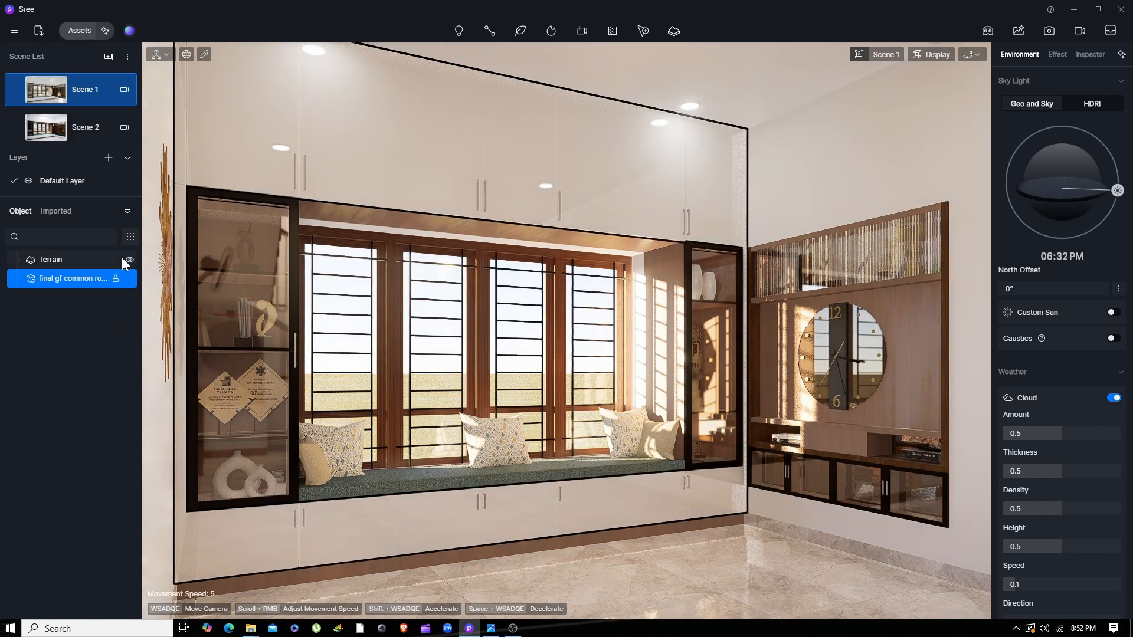
scroll(81, 121, "down", 3)
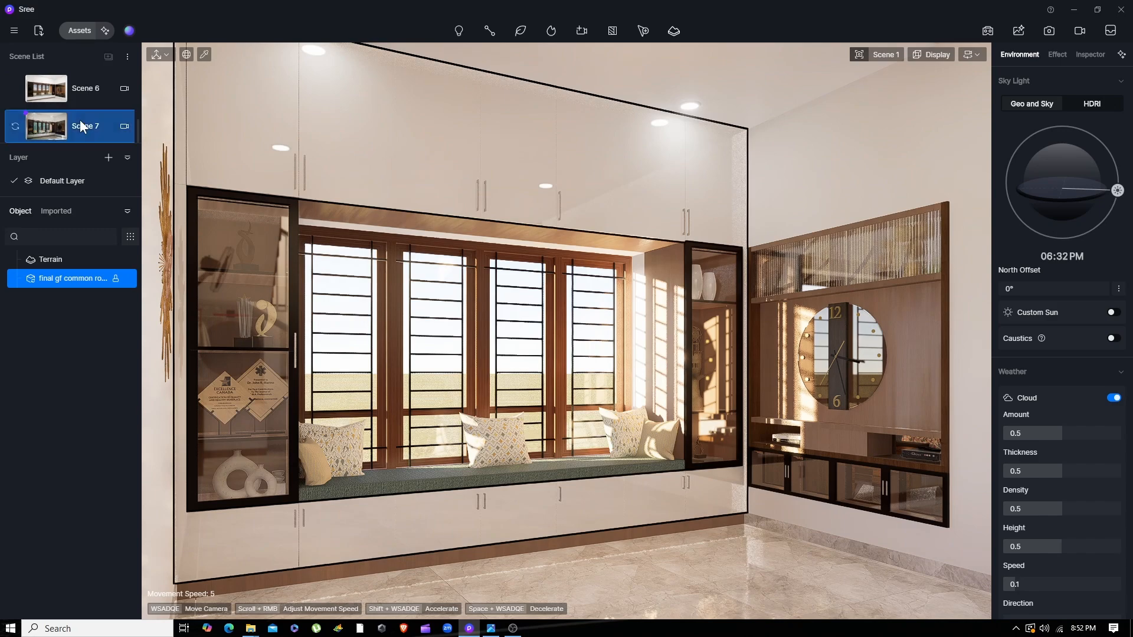
left_click(81, 125)
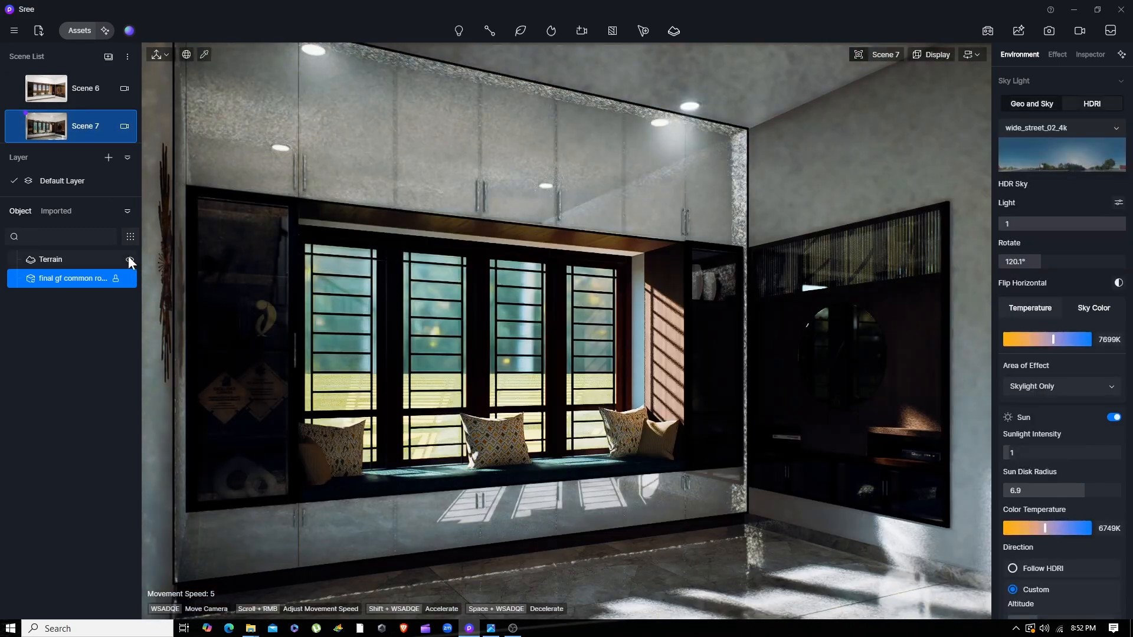
left_click(130, 260)
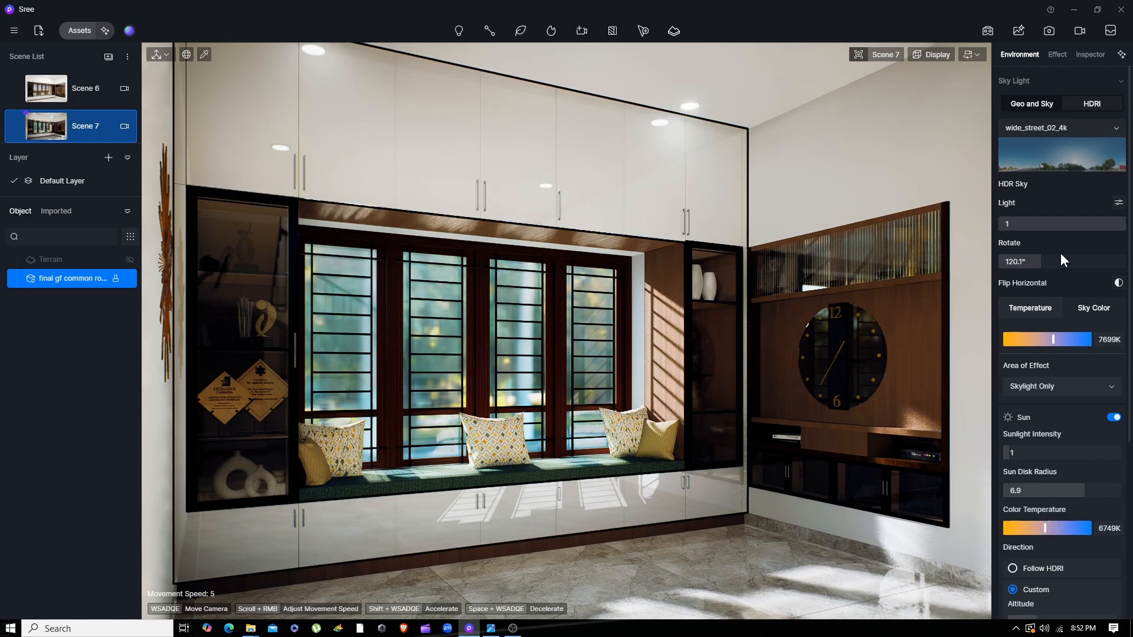
Check the reference render, switch to the Brave browser and try to open the Open-Floor 360-virtual-tour repository on GitHub.
left_click(491, 628)
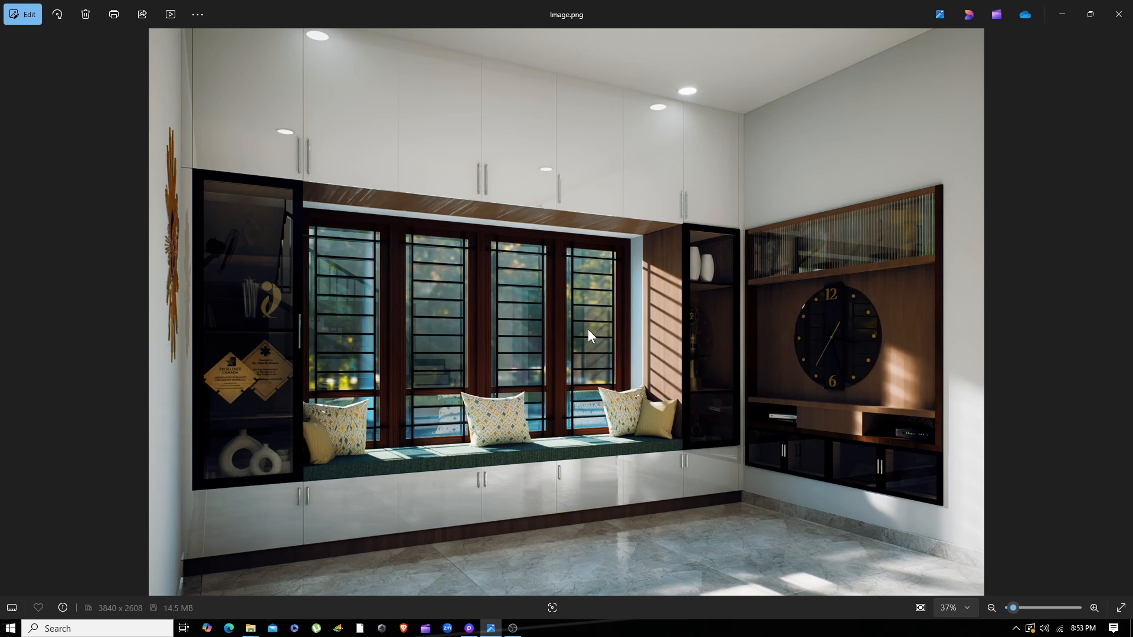
left_click(407, 628)
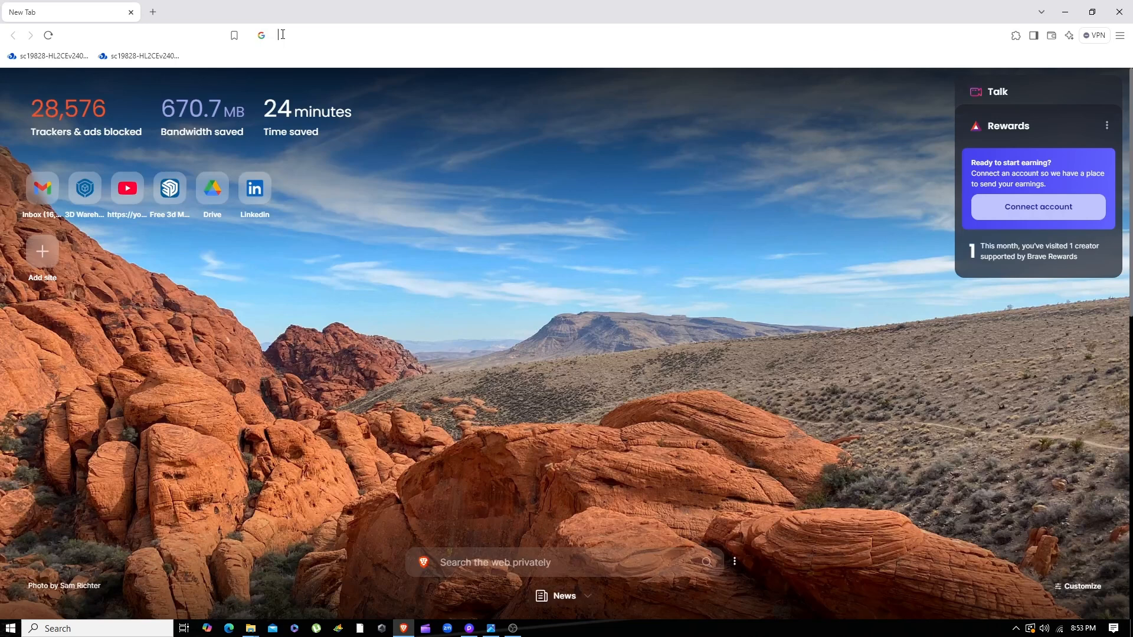
left_click(282, 34)
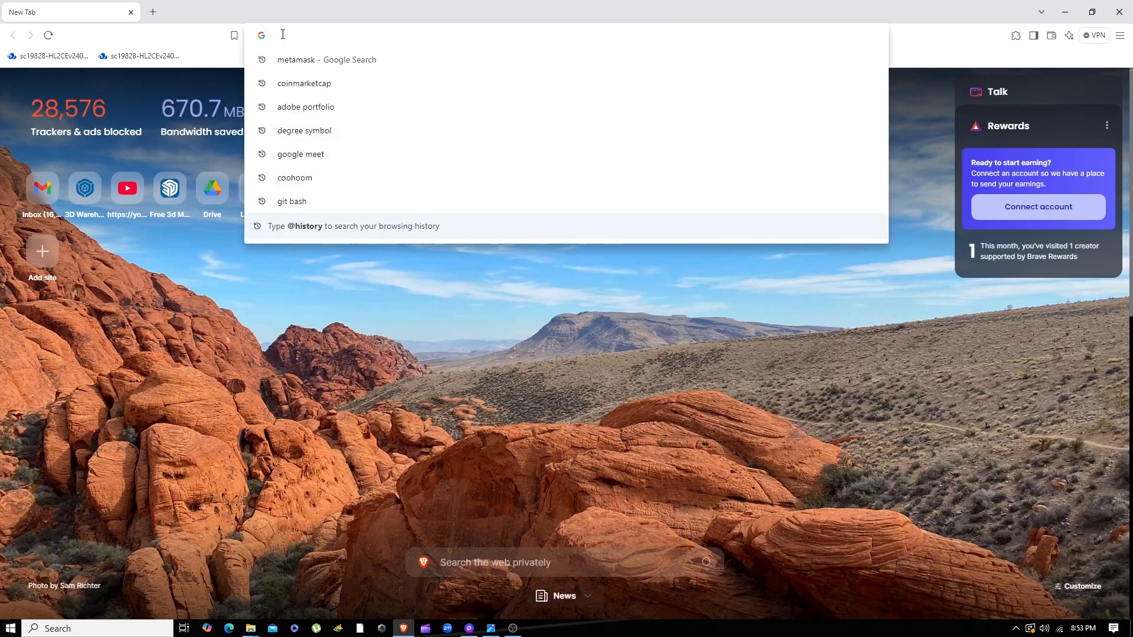
type("nii")
key("BackSpace")
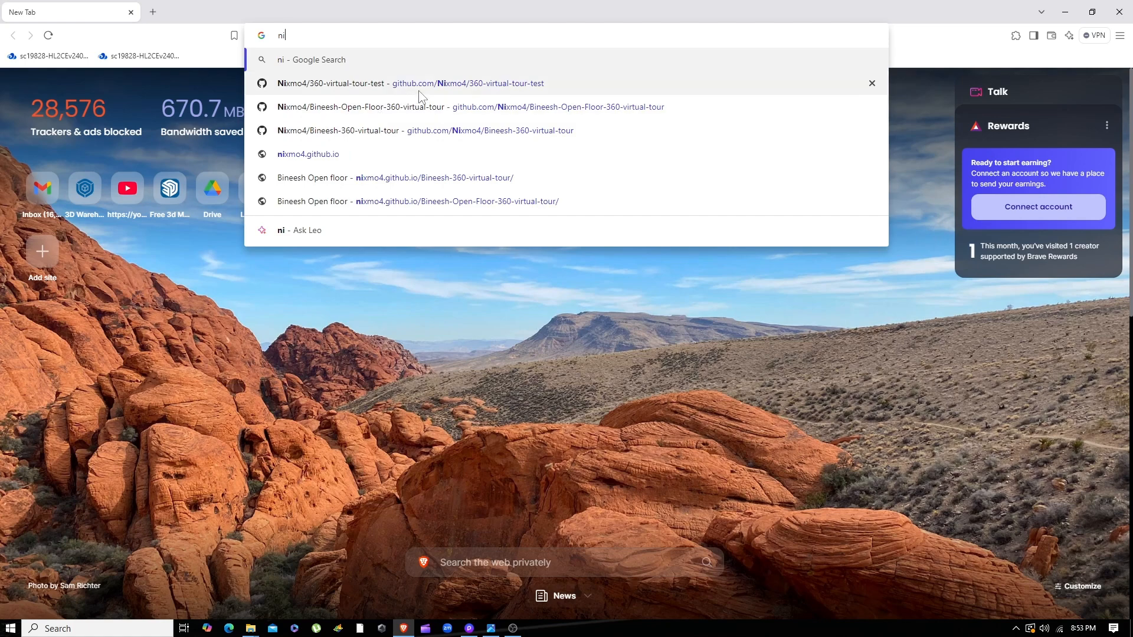
left_click(488, 97)
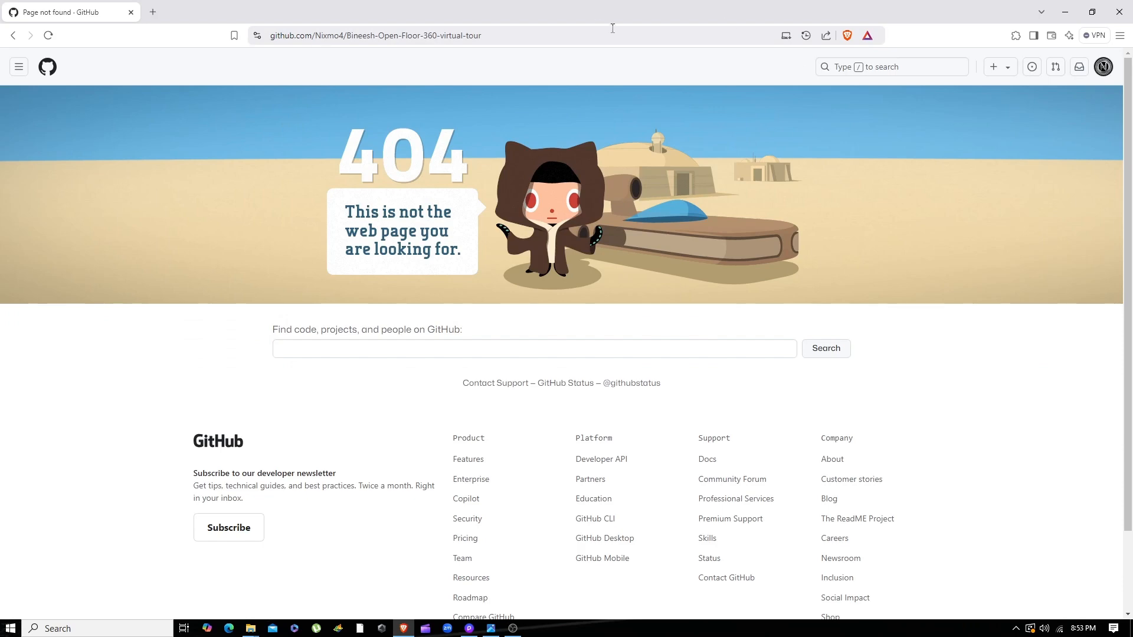
Open the account's client 360-virtual-tour repository, not the test one, and visit the published site from its Pages settings.
left_click(1103, 68)
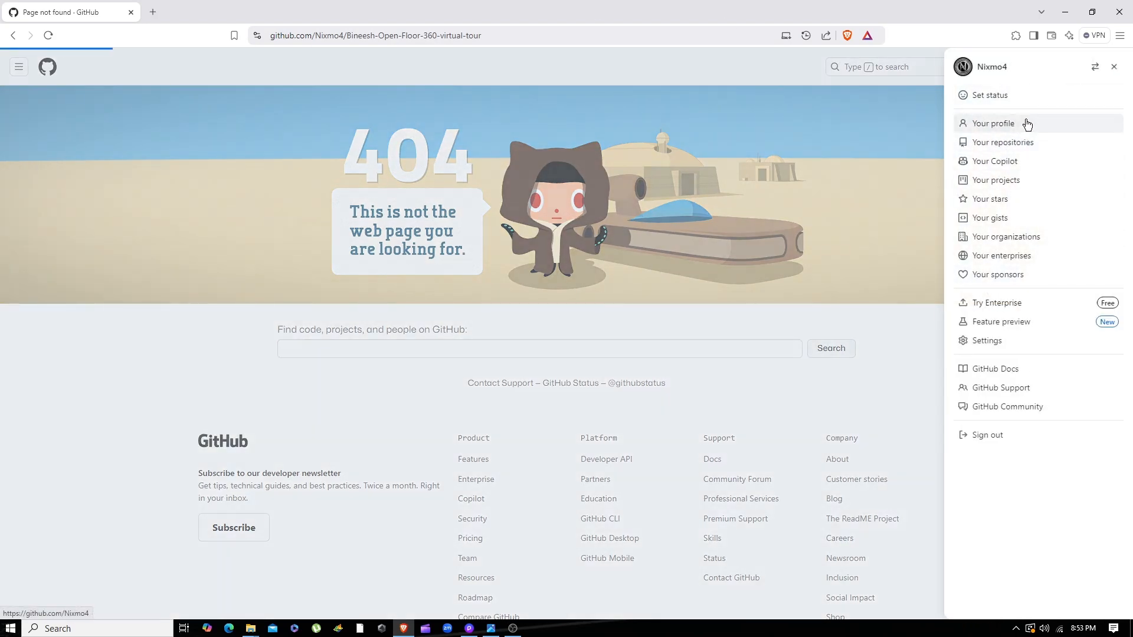
left_click(1027, 124)
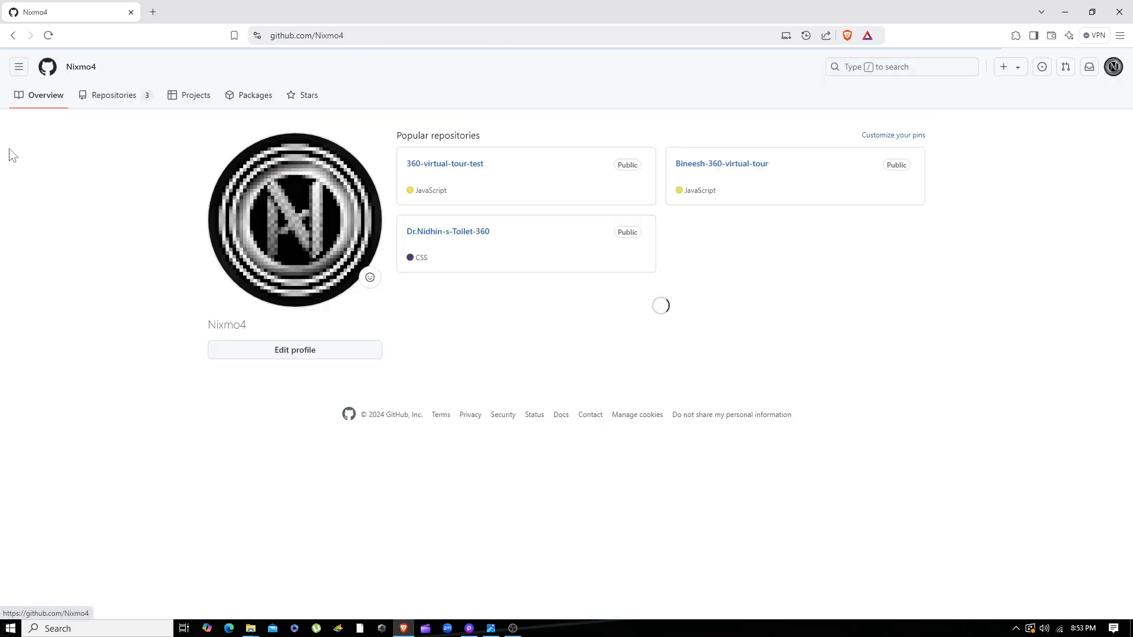
left_click(14, 68)
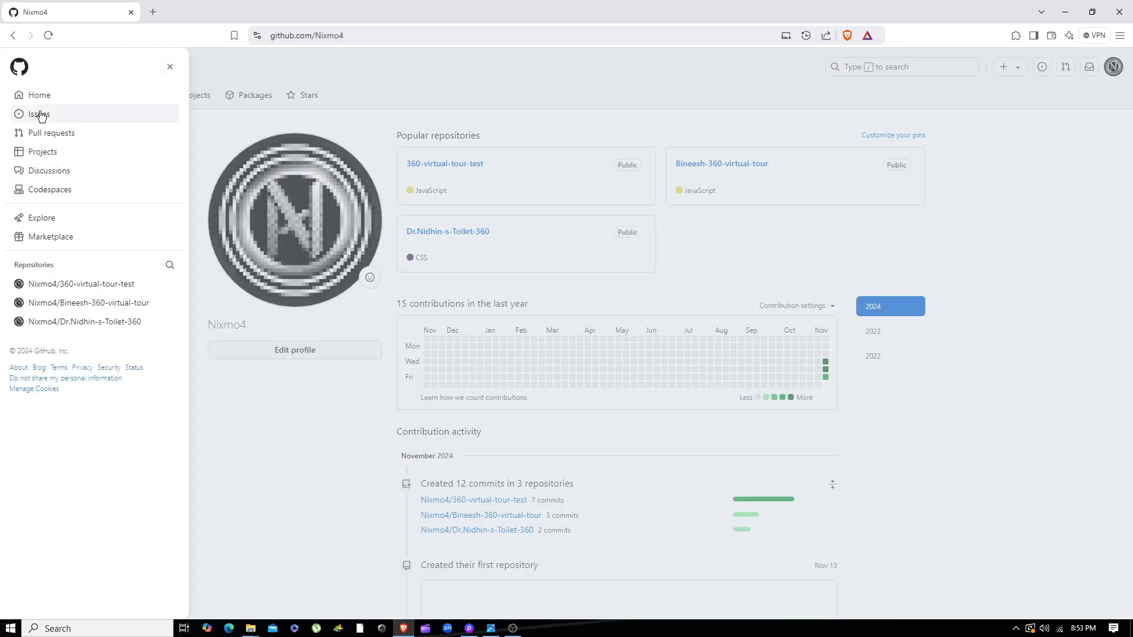
left_click(94, 304)
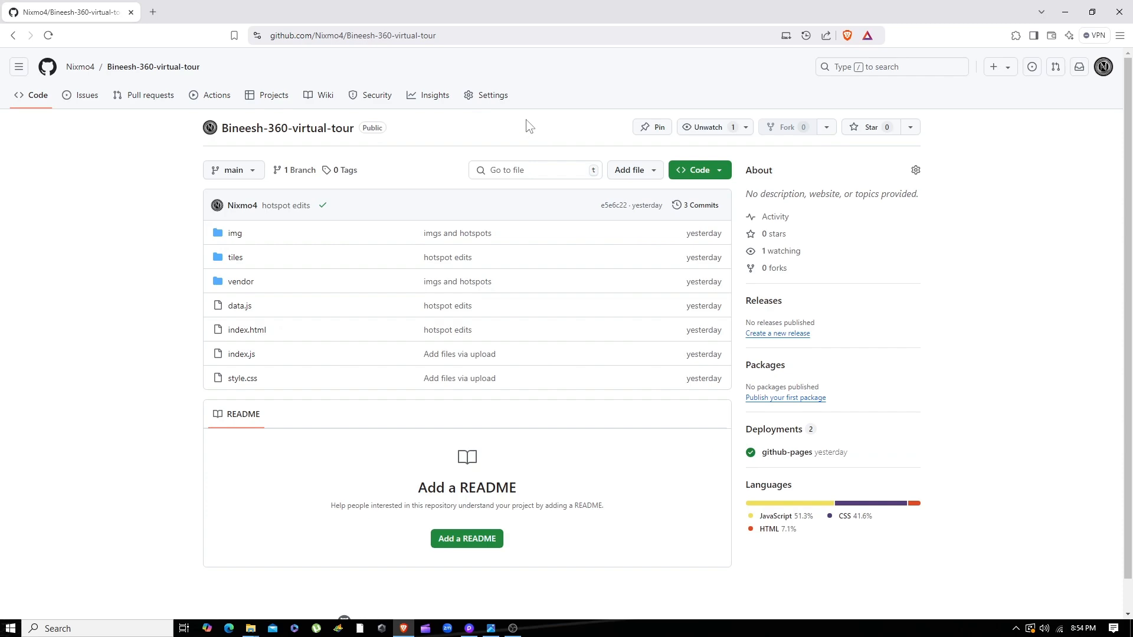
left_click(492, 100)
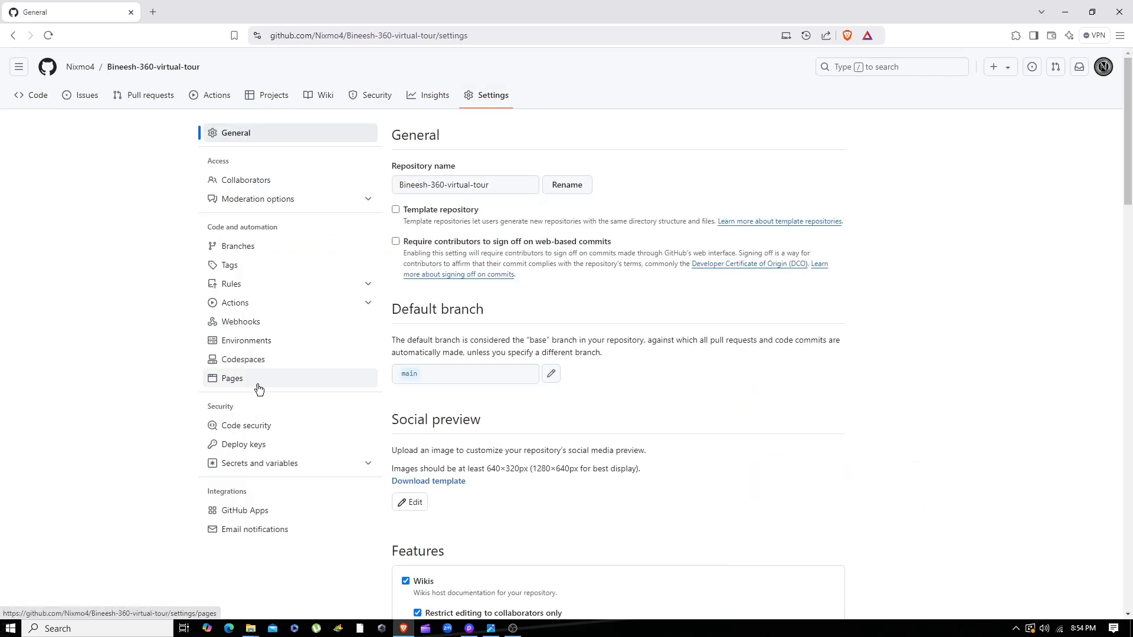
left_click(765, 200)
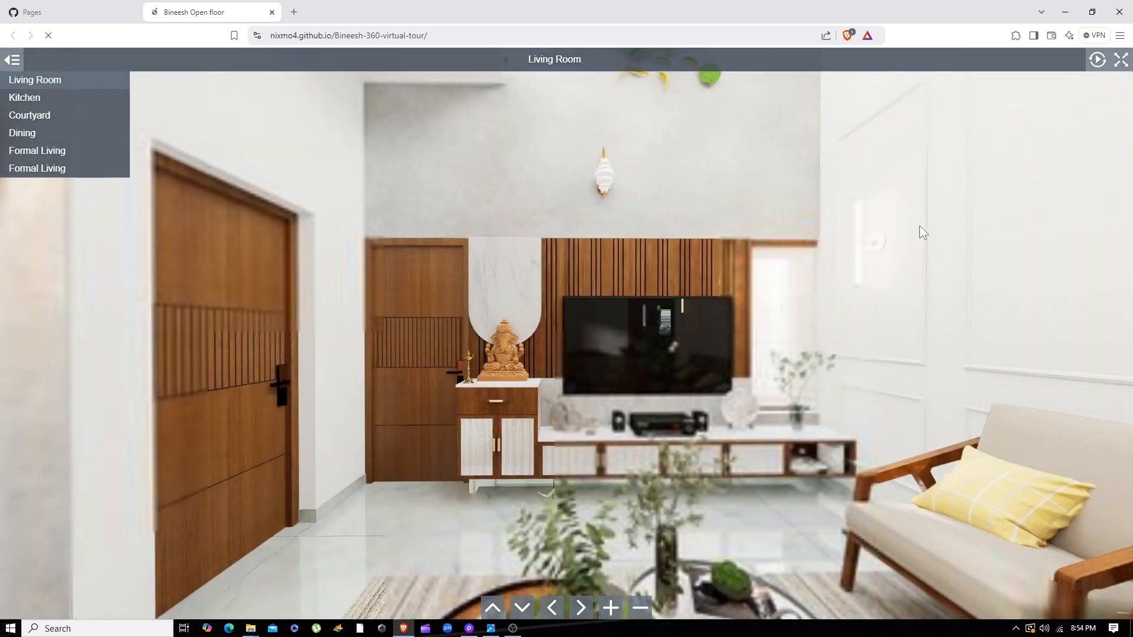
Look around the Living Room of the 360 tour towards the kitchen and dining area, and move to the Courtyard.
left_click_drag(715, 228, 475, 224)
left_click_drag(543, 244, 460, 237)
left_click_drag(947, 274, 875, 192)
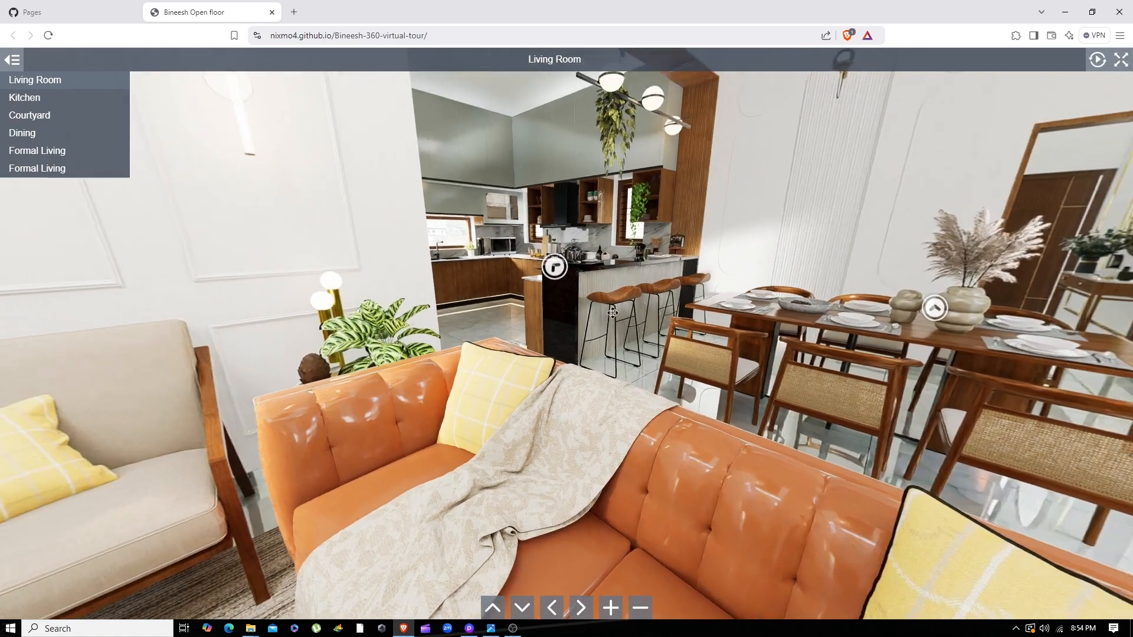
left_click_drag(612, 313, 560, 353)
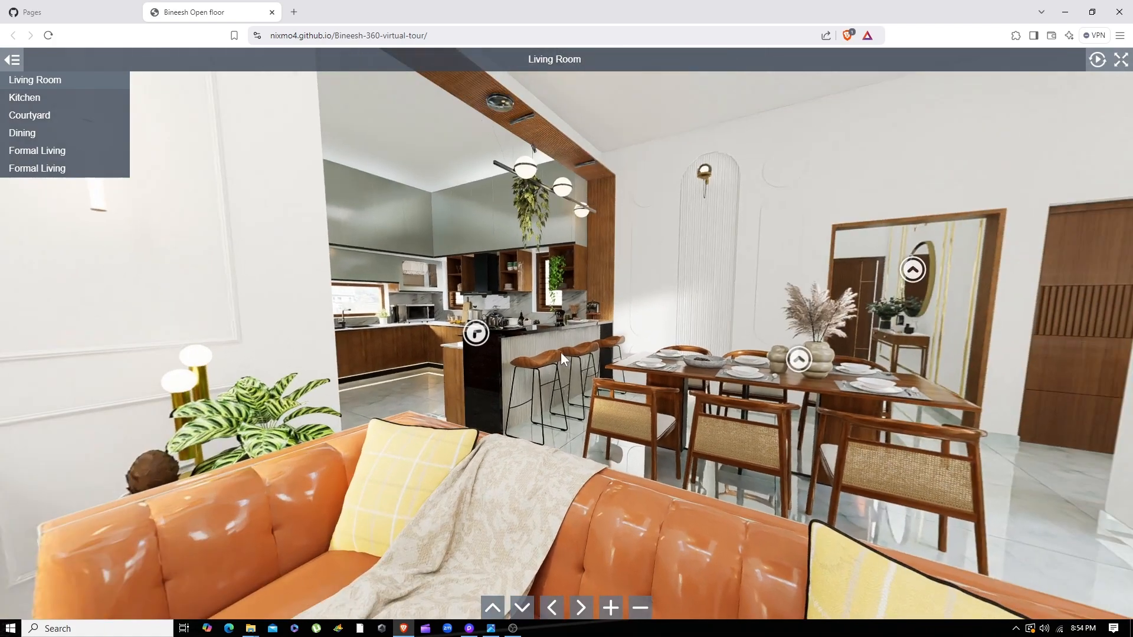
left_click_drag(791, 330, 621, 338)
left_click(870, 394)
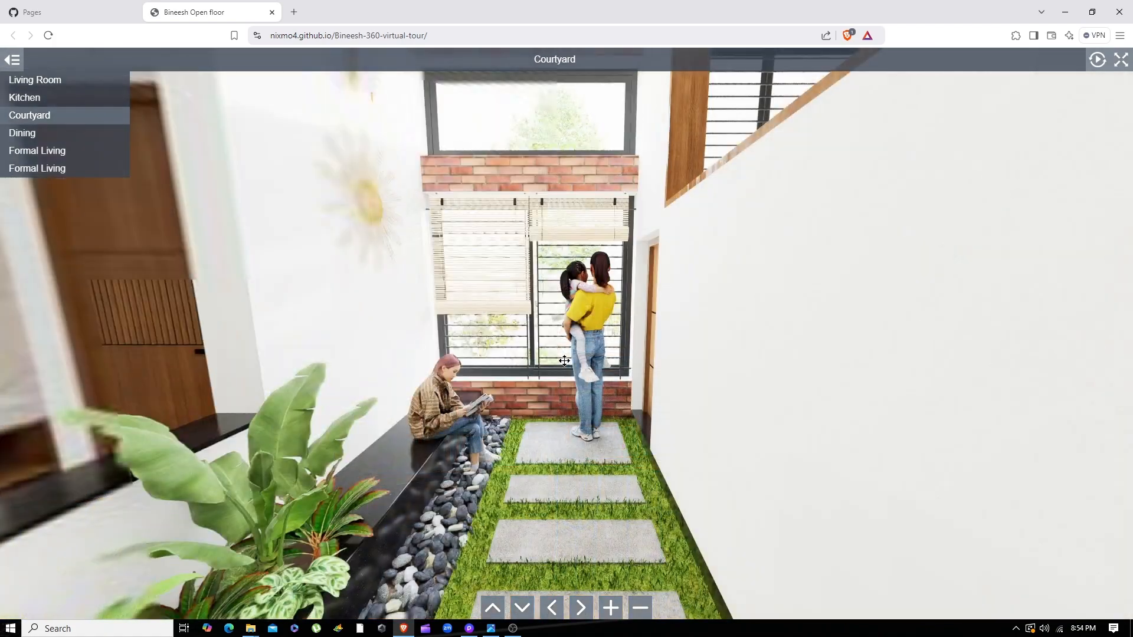
Look around the Courtyard of the 360 tour towards the kitchen and dining area, and move to the Dining viewpoint.
left_click_drag(564, 360, 640, 370)
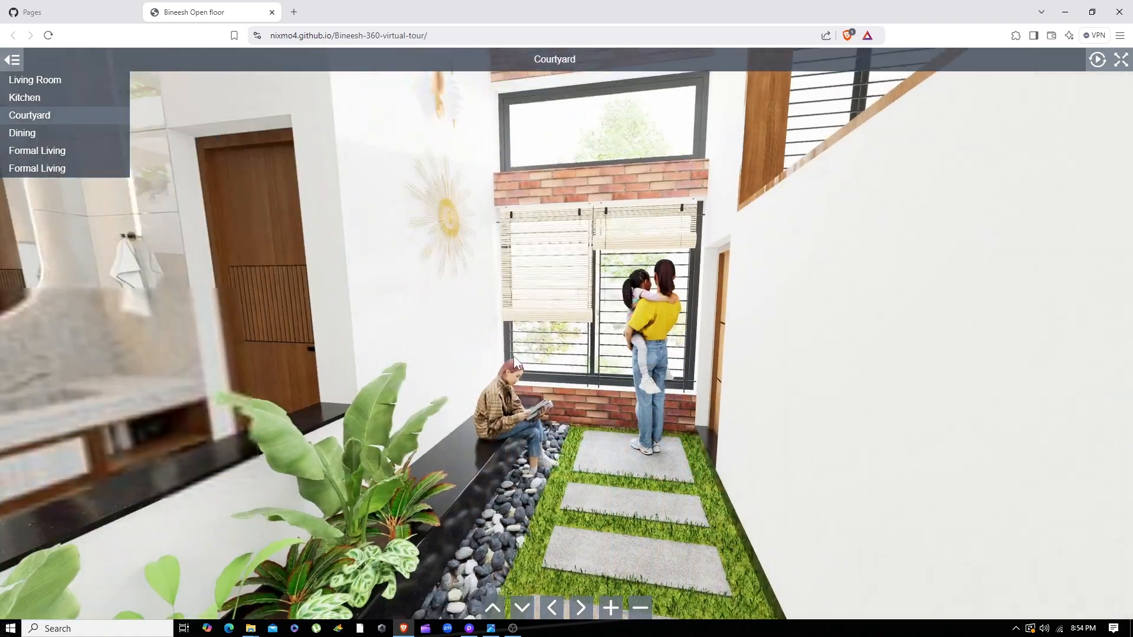
left_click_drag(248, 330, 640, 306)
left_click_drag(389, 248, 610, 383)
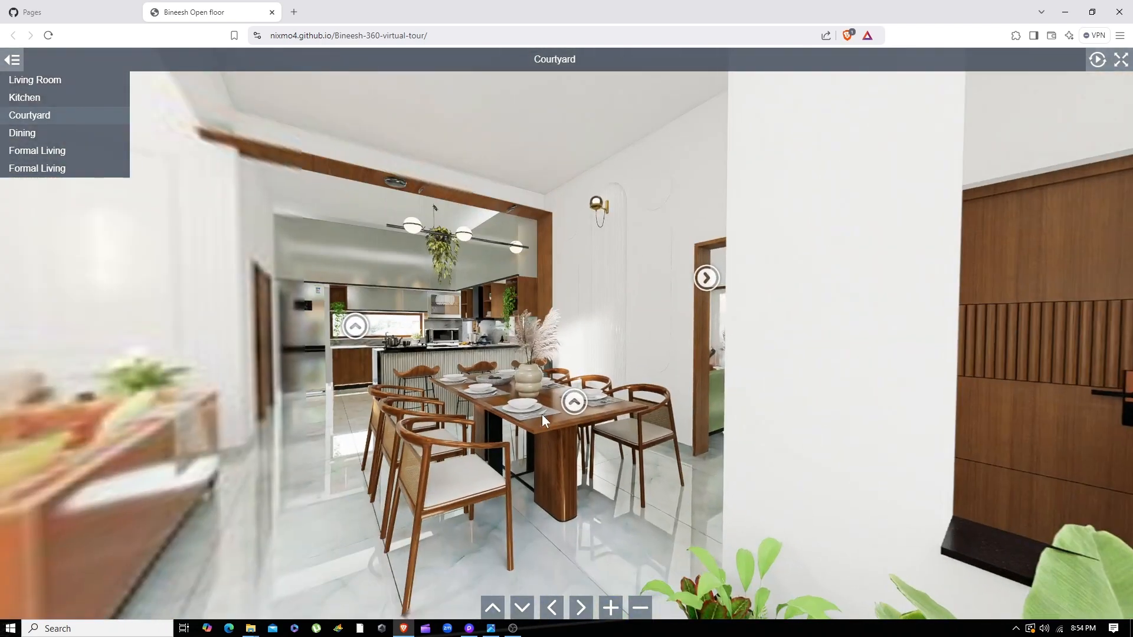
left_click(578, 395)
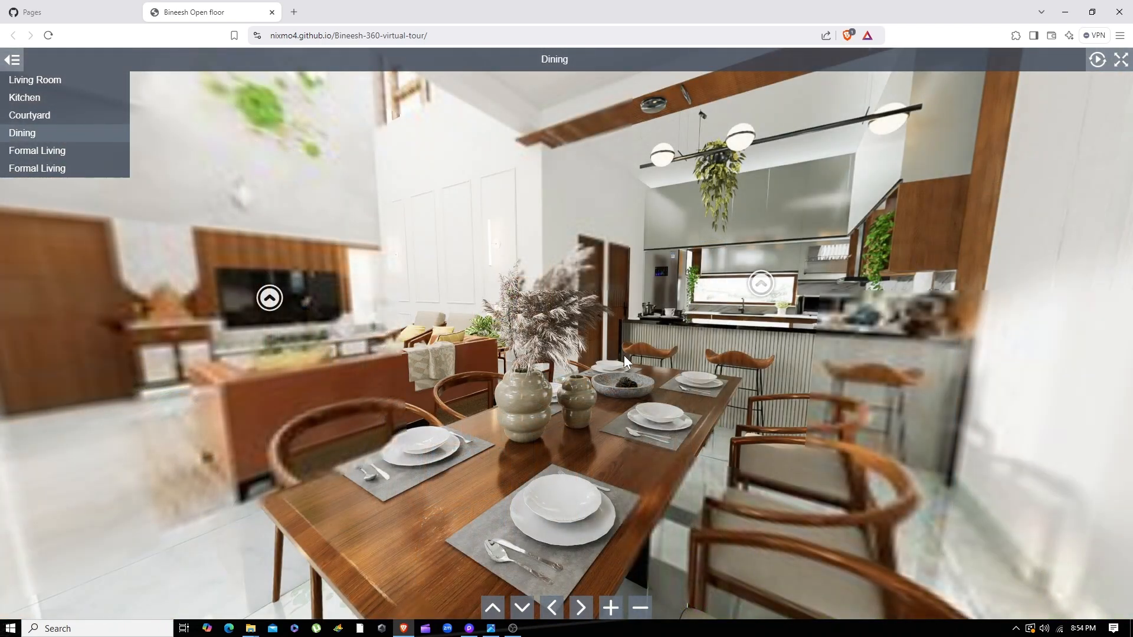
Go from Dining to the Kitchen viewpoint, look back over the counter, and move to Formal Living.
left_click_drag(295, 323, 208, 316)
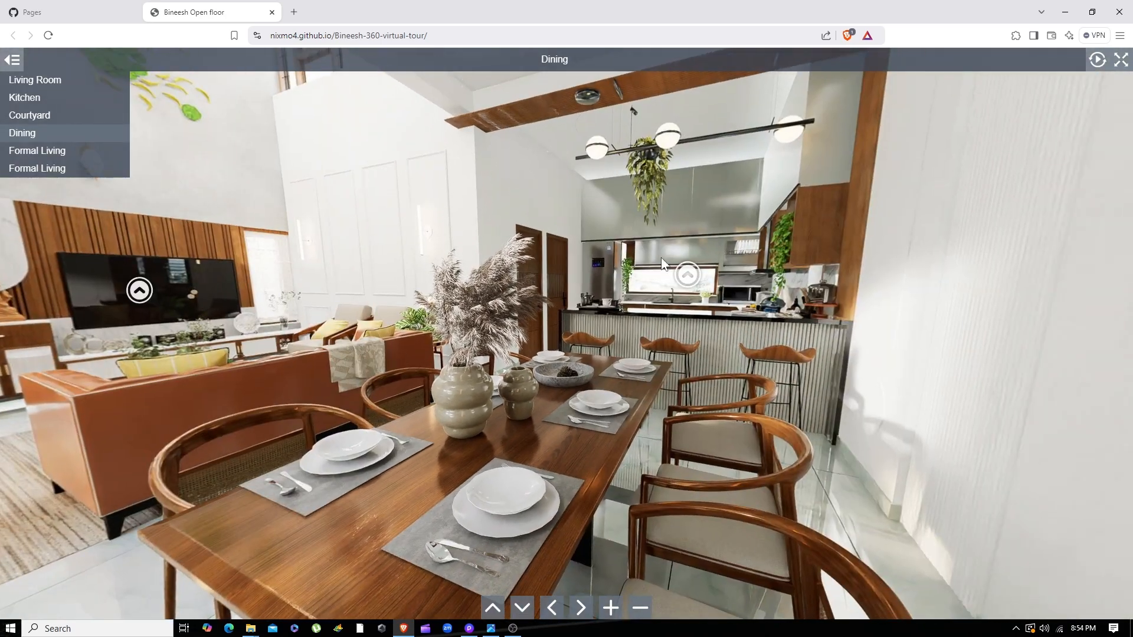
left_click(688, 274)
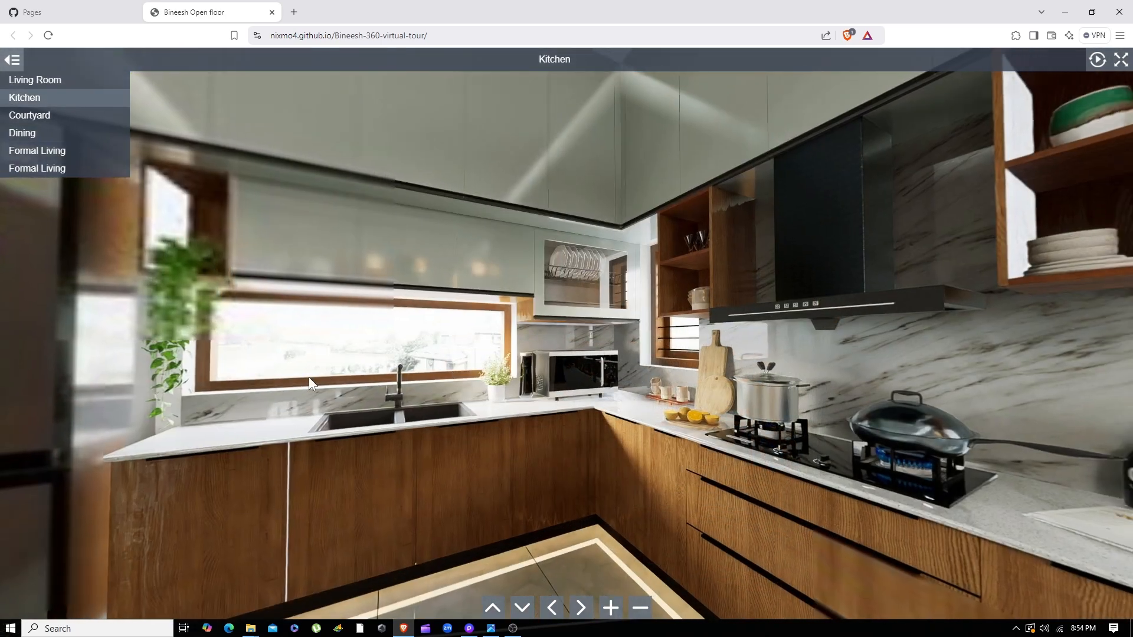
left_click_drag(309, 382, 136, 158)
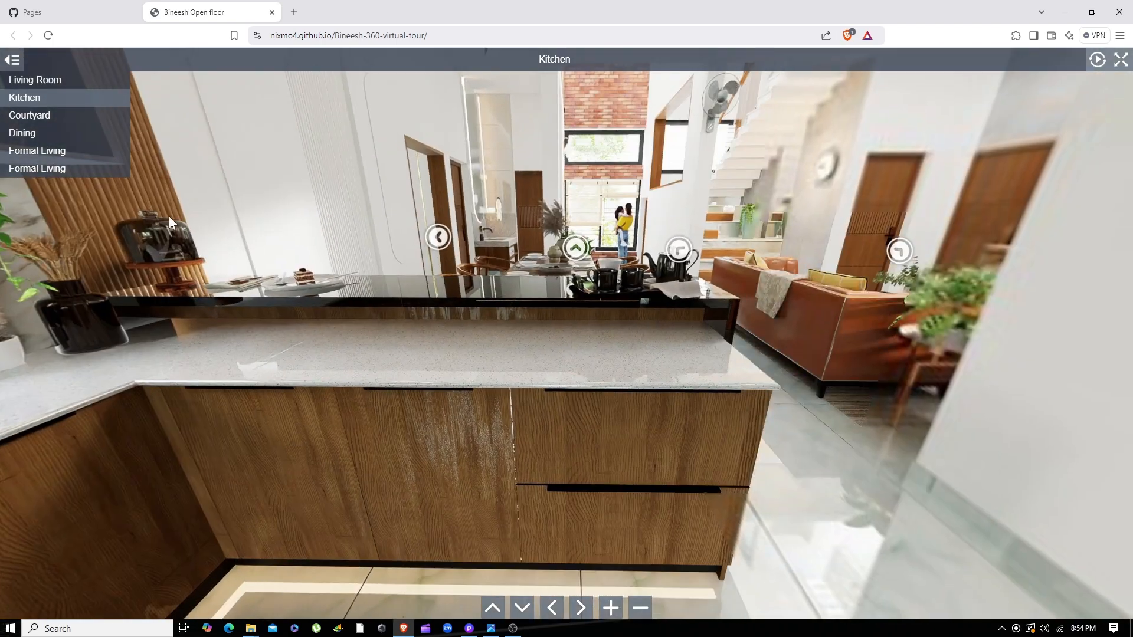
left_click(437, 238)
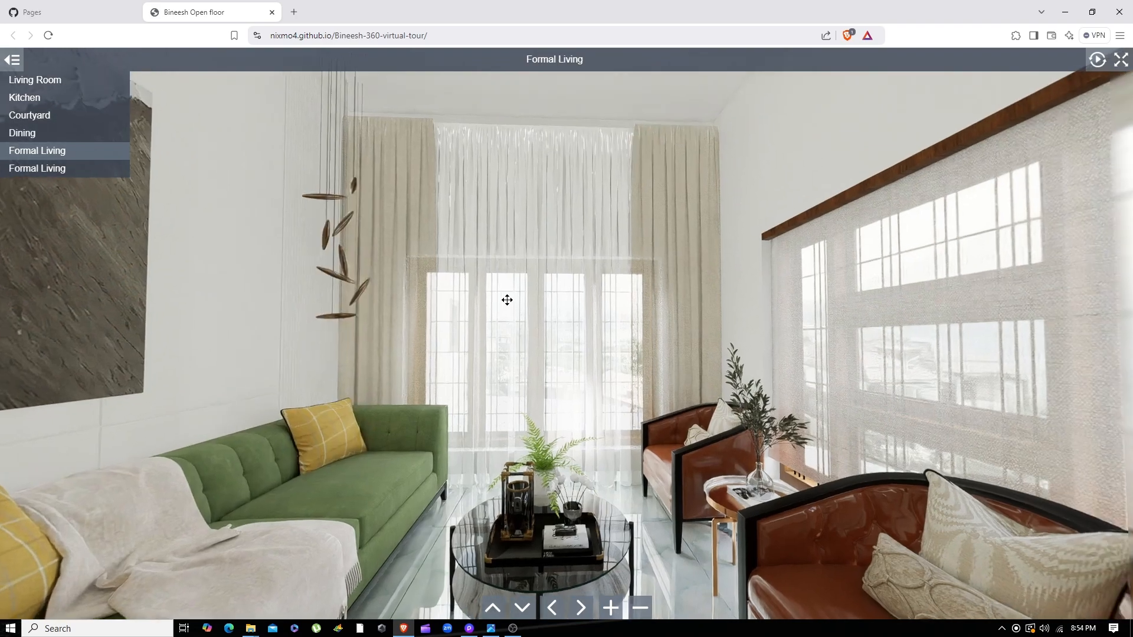
Look around Formal Living towards the doorway beside the green sofa, and return to the Living Room viewpoint.
left_click_drag(506, 300, 190, 430)
left_click_drag(483, 362, 437, 283)
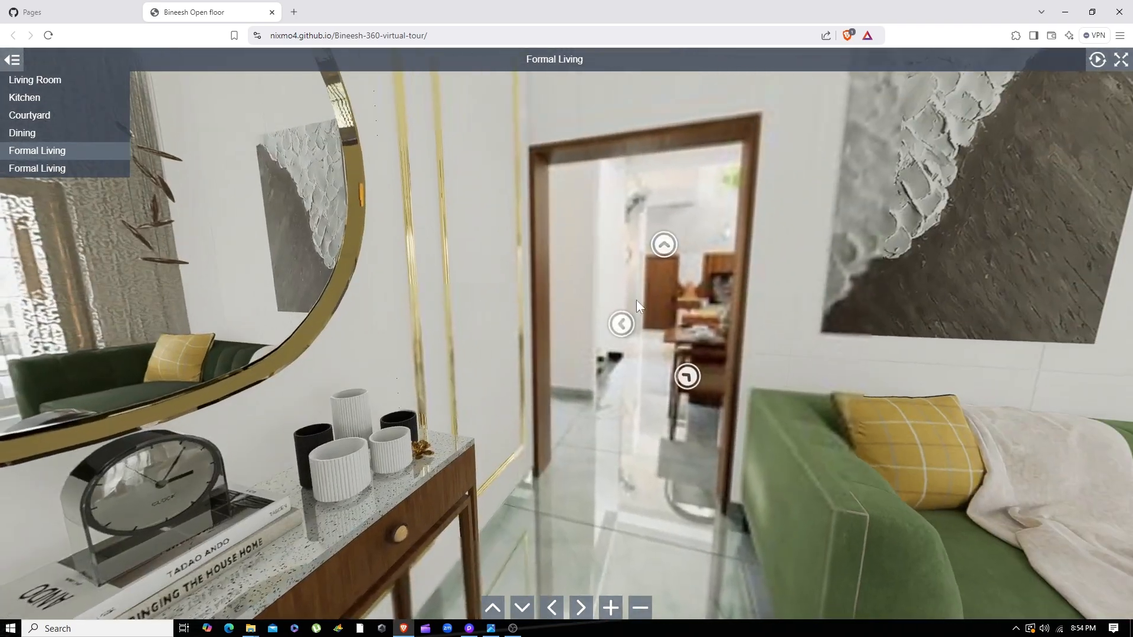
left_click(665, 244)
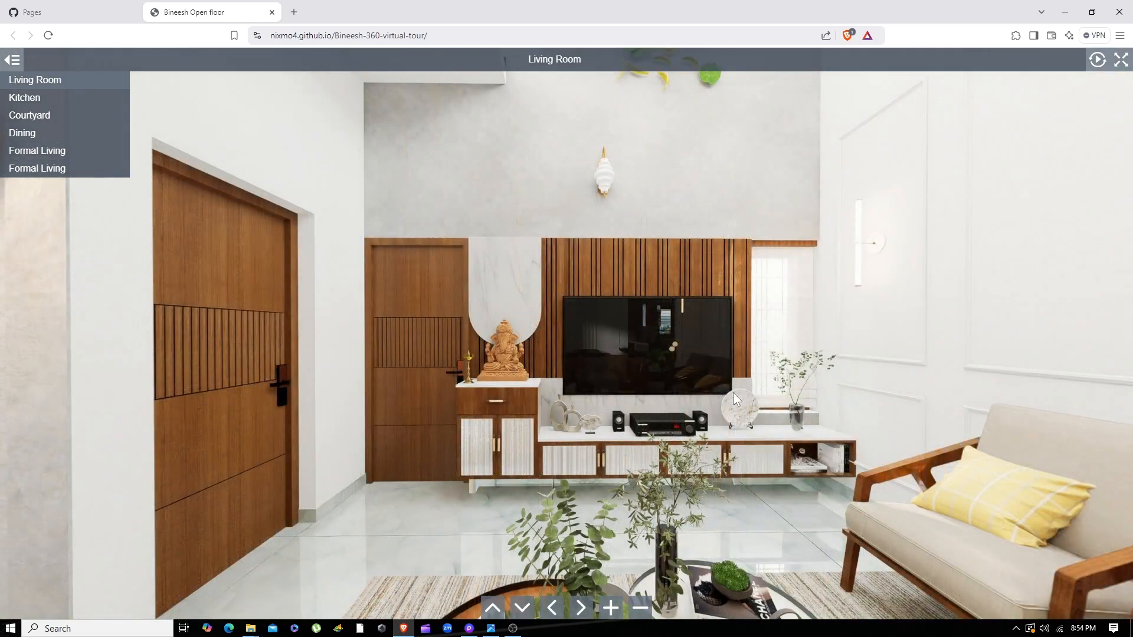
Look around the Living Room from the TV wall to the kitchen, dining table and courtyard planting.
left_click_drag(733, 392, 472, 354)
left_click_drag(1056, 377, 399, 327)
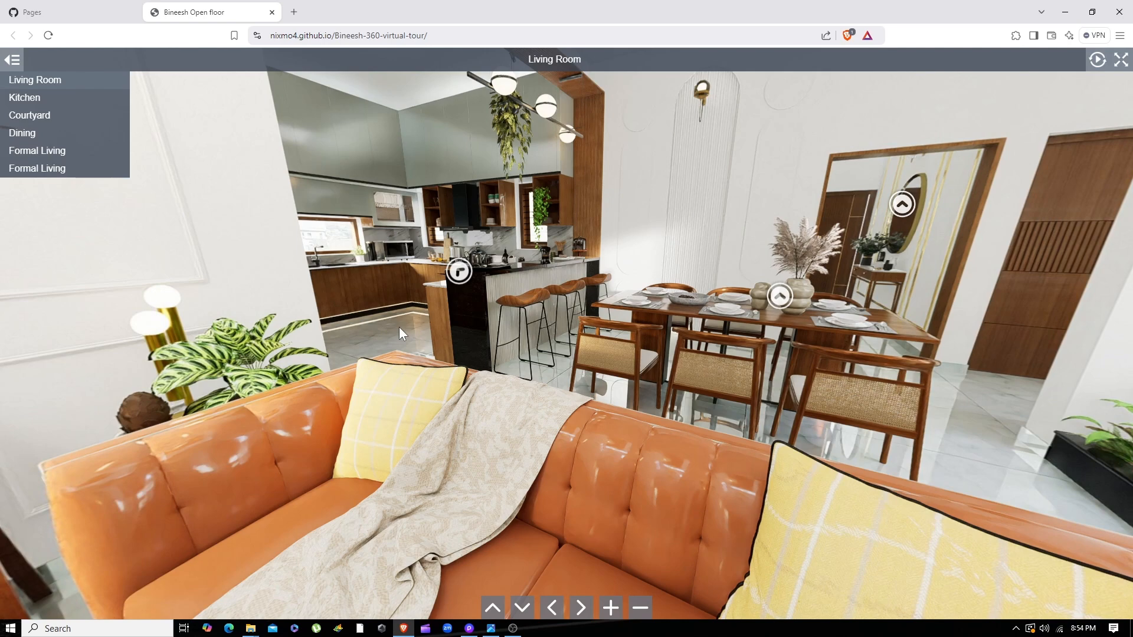
left_click_drag(638, 262, 438, 313)
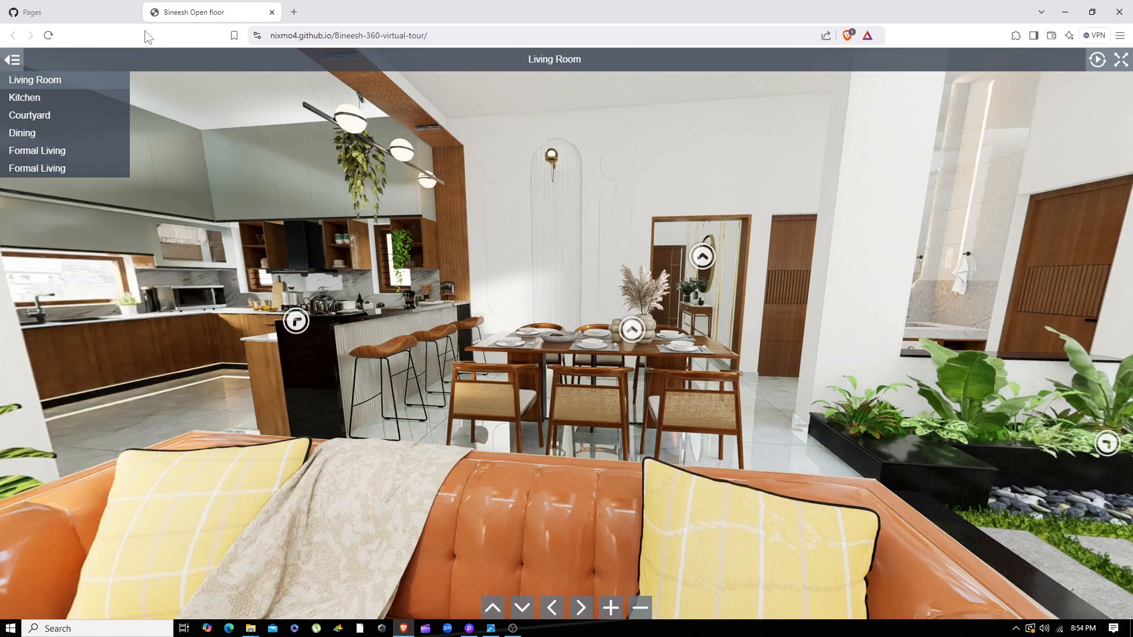
mouse_move(471, 630)
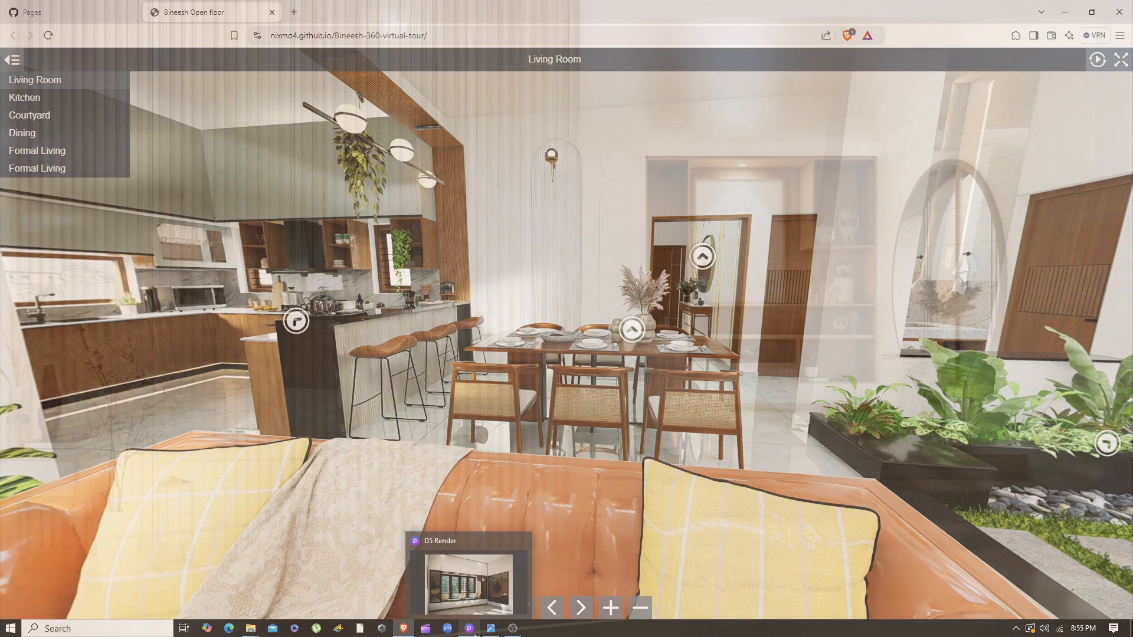